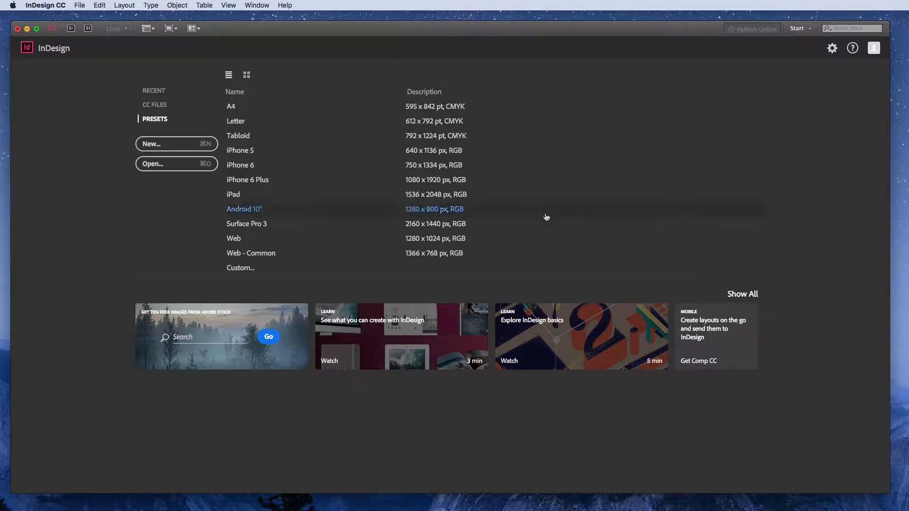
Step: Create a one-page Letter print document with default settings and draw a text frame filling the page margins
left_click(145, 144)
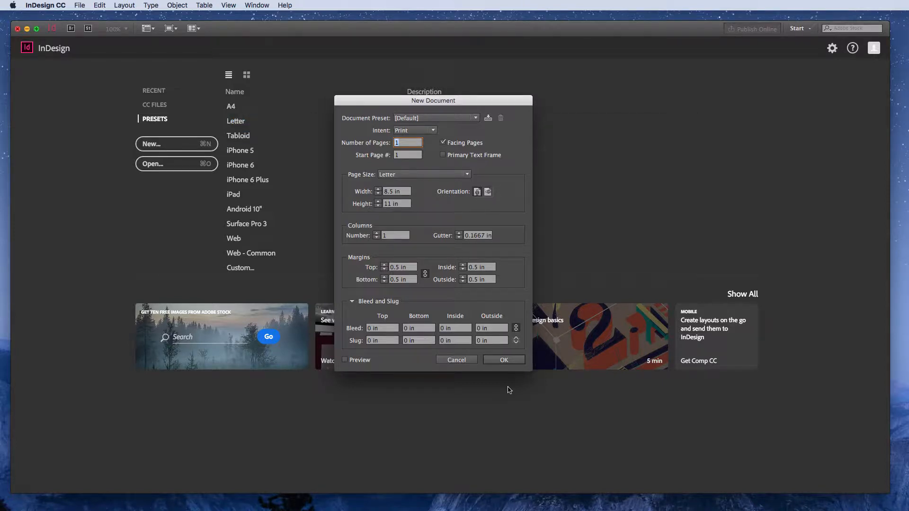
left_click(493, 363)
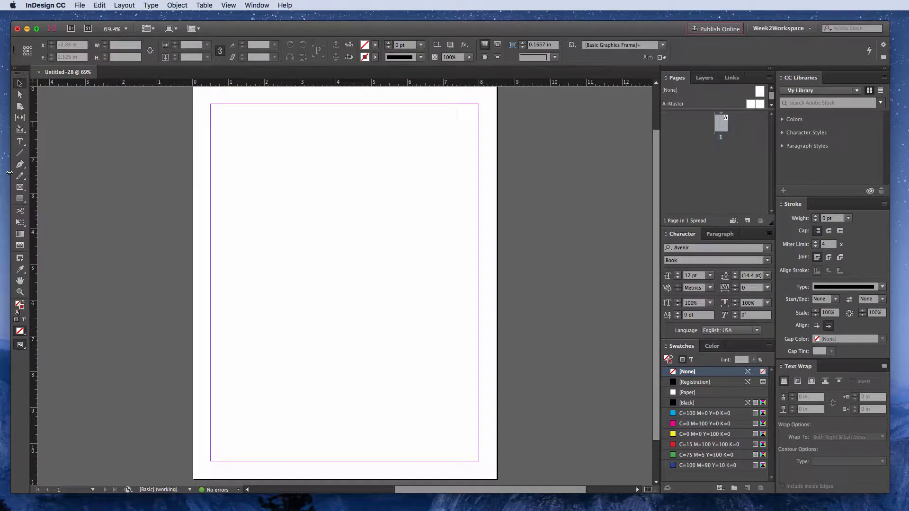
left_click(21, 144)
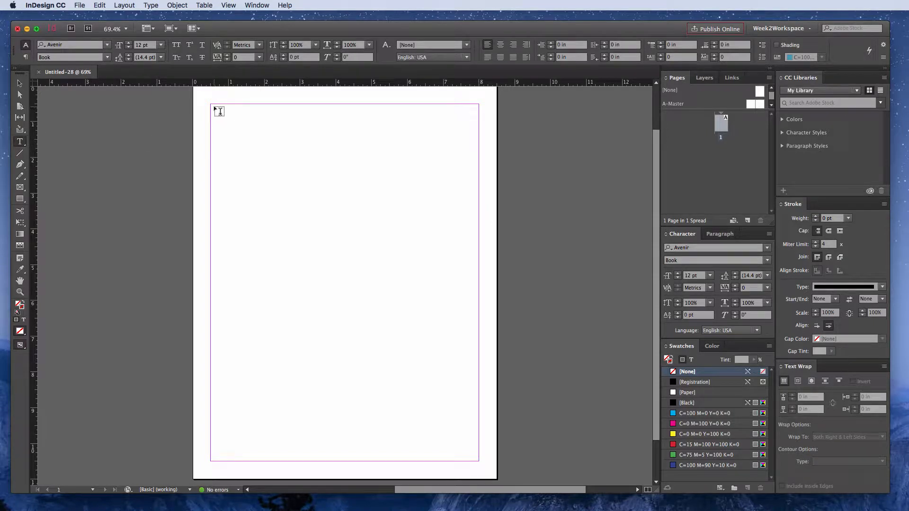
left_click_drag(211, 105, 475, 461)
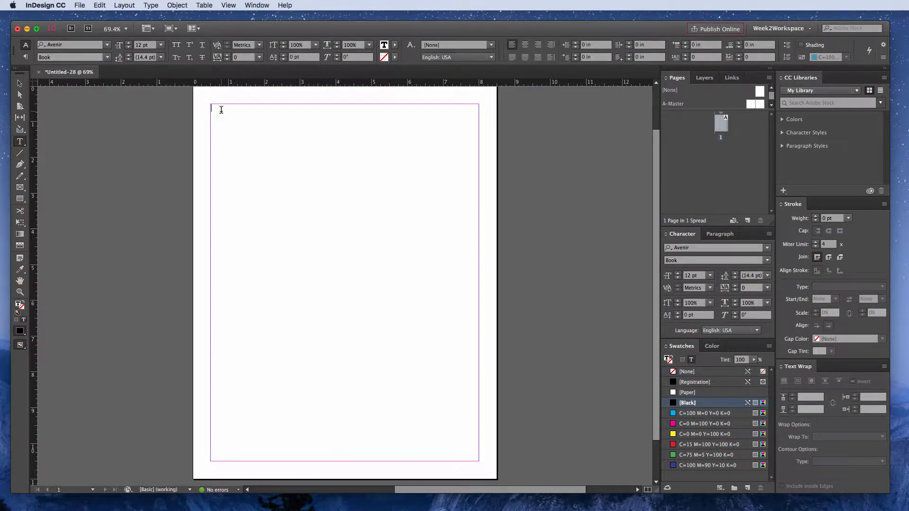
Step: Place the Text_Styles file from the StylesAssignment folder into the text frame
left_click(80, 5)
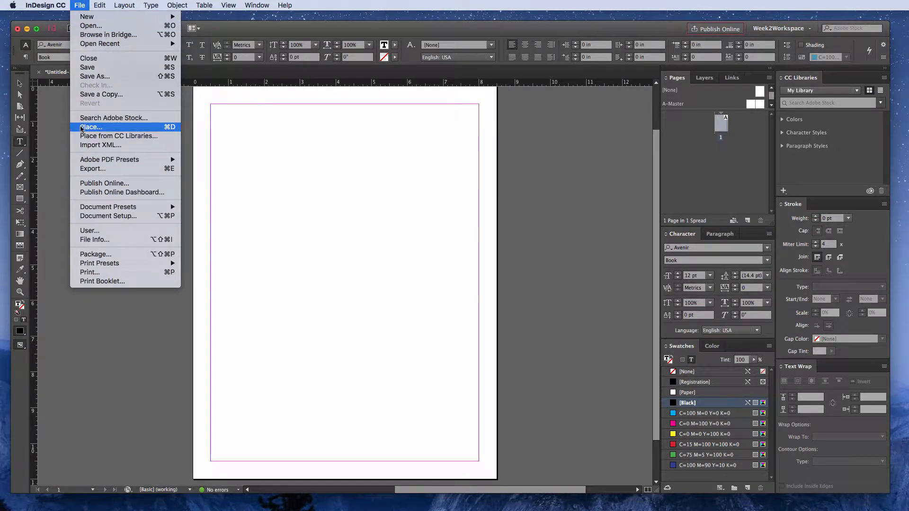
left_click(117, 129)
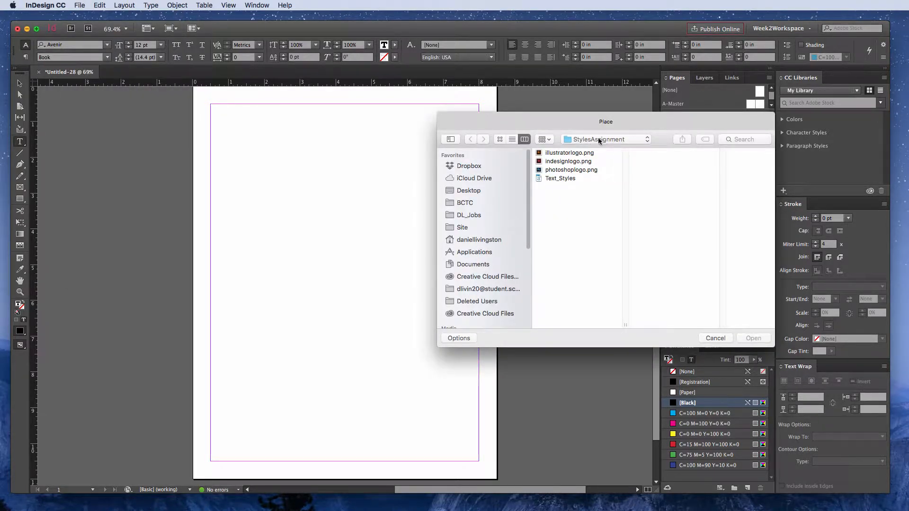
left_click(564, 178)
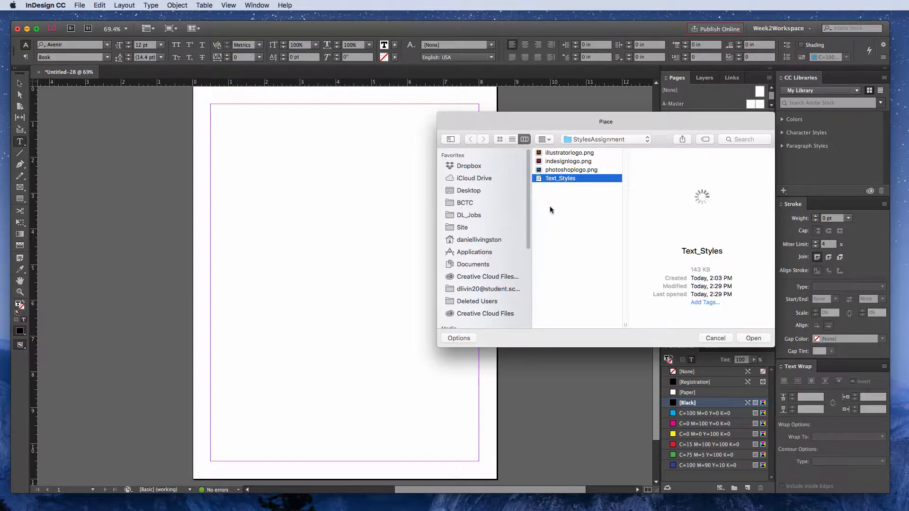
left_click(754, 339)
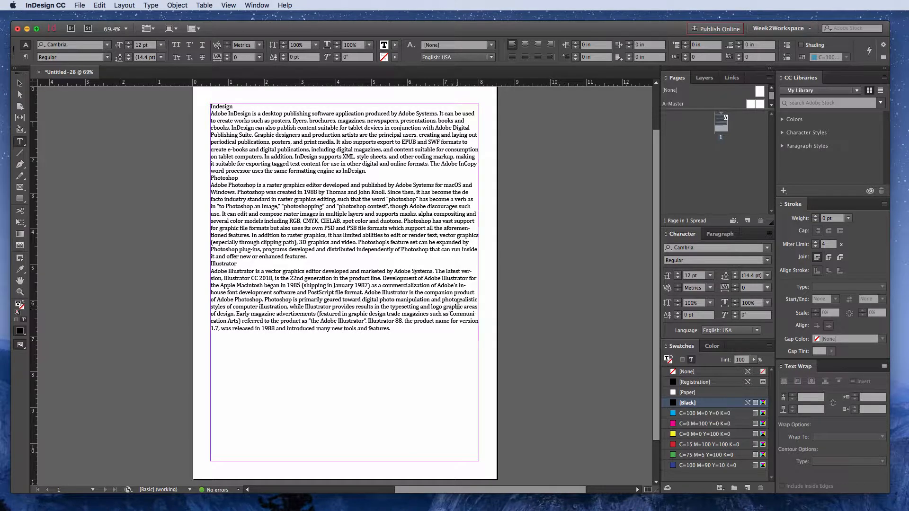
Step: Set the font of the body paragraph under the Indesign heading to Minion Pro Regular
key("super+equal")
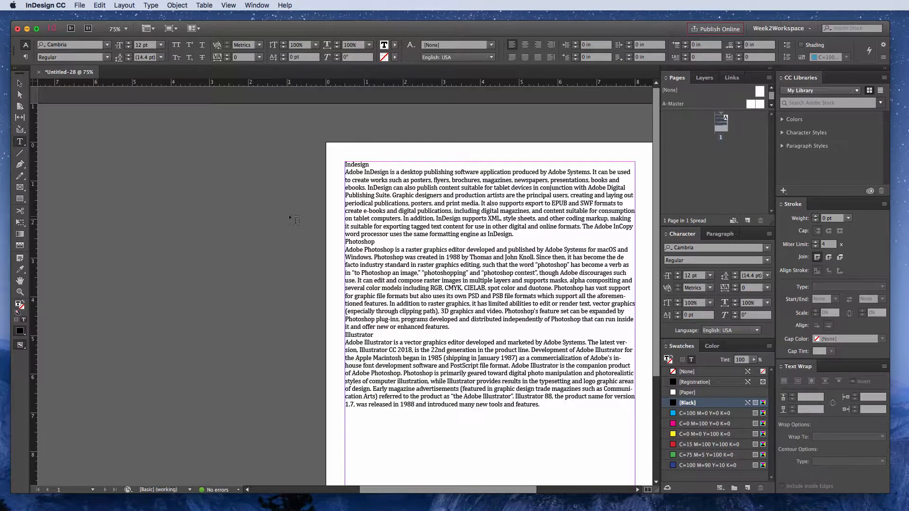
key("super+equal")
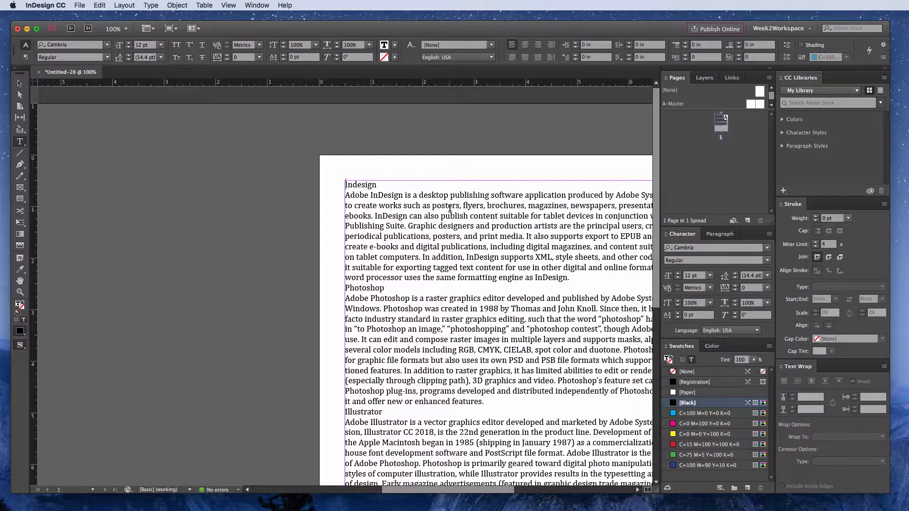
key("Escape")
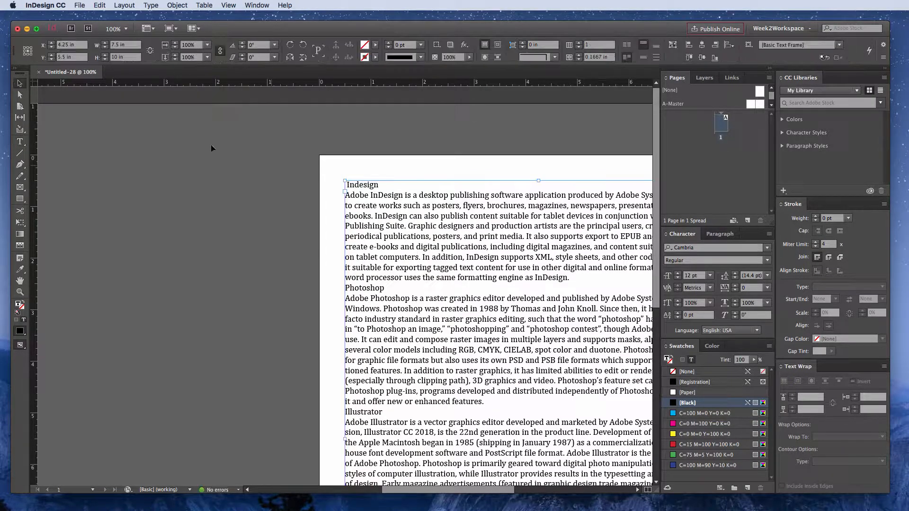
left_click_drag(426, 220, 251, 203)
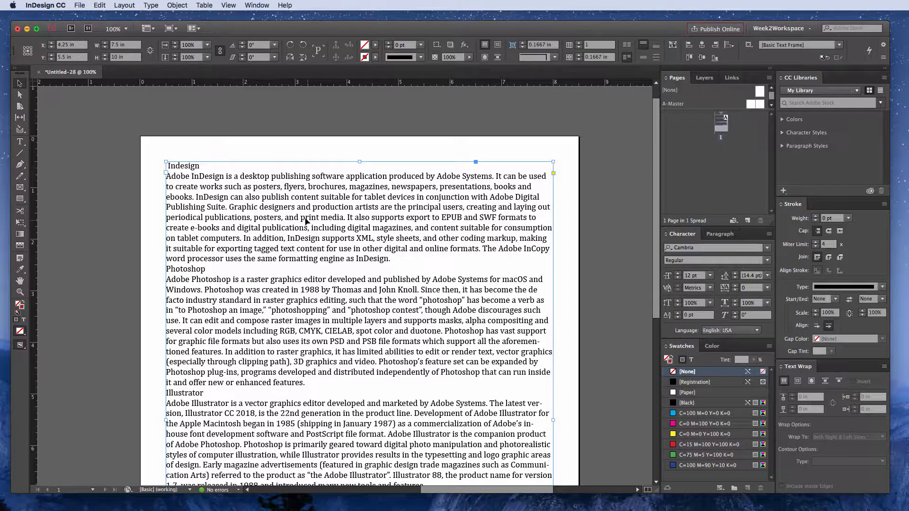
double_click(286, 203)
triple_click(313, 214)
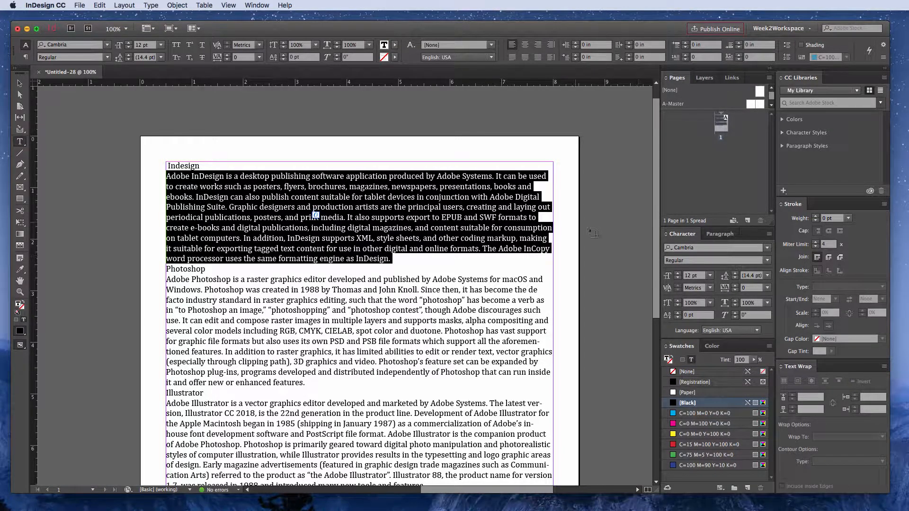
left_click(691, 249)
type("minion")
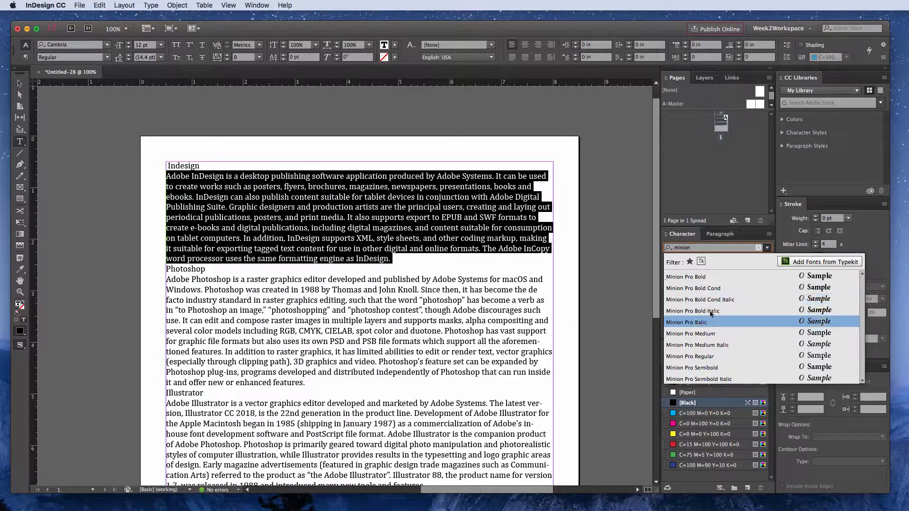
left_click(714, 357)
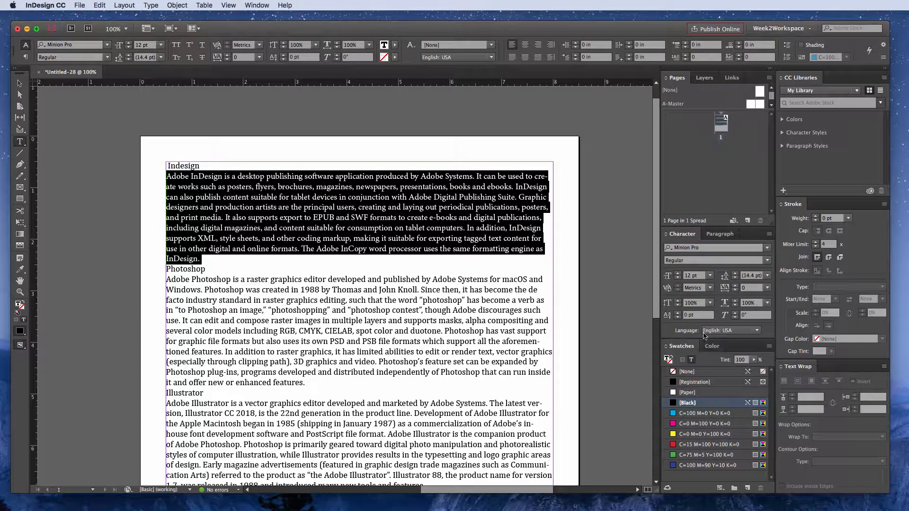
Step: Set the selected InDesign paragraph's font size to 14 pt and its leading to 18 pt
left_click(678, 274)
left_click(678, 273)
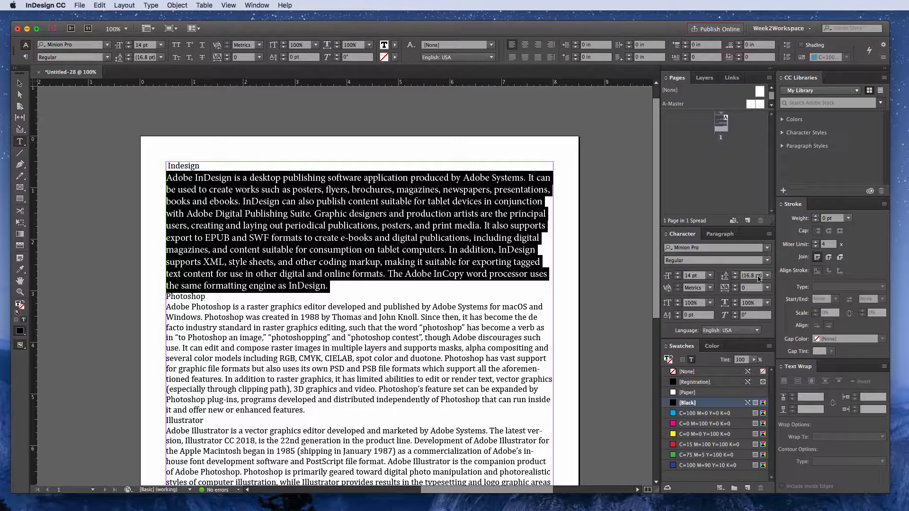
left_click(735, 275)
left_click(734, 275)
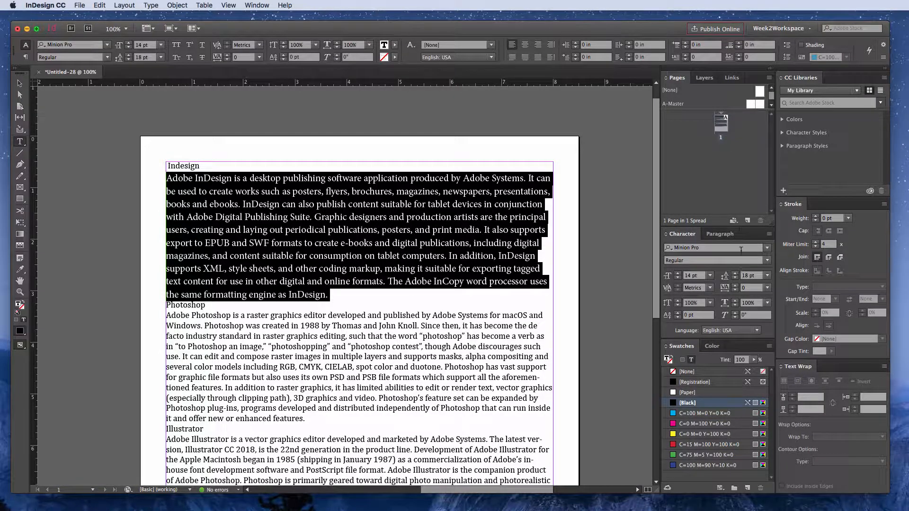
Step: Set the space before the InDesign body paragraph to 0.25 in
left_click(718, 233)
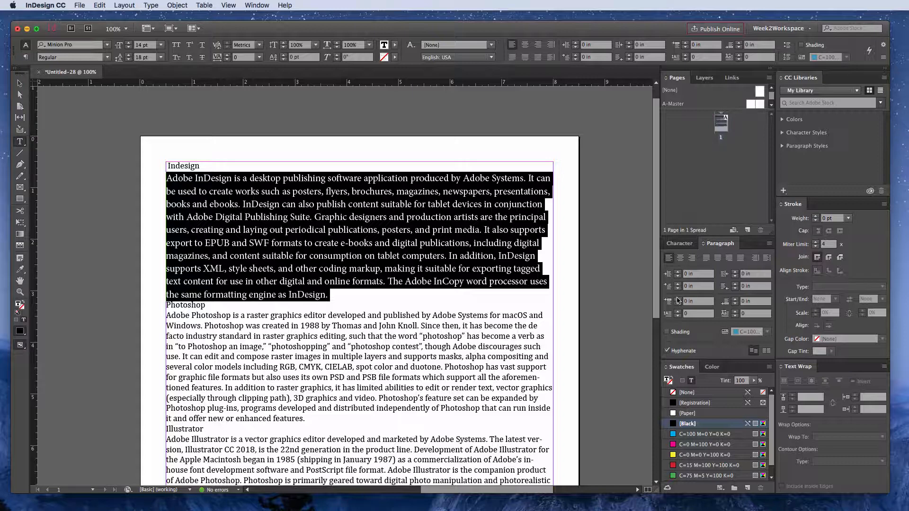
left_click(678, 299)
left_click(678, 299)
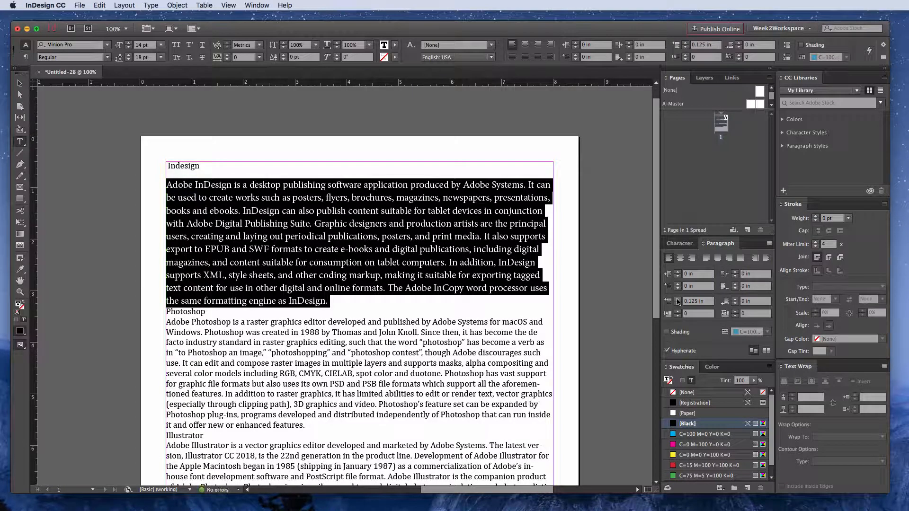
left_click(678, 299)
left_click(678, 299)
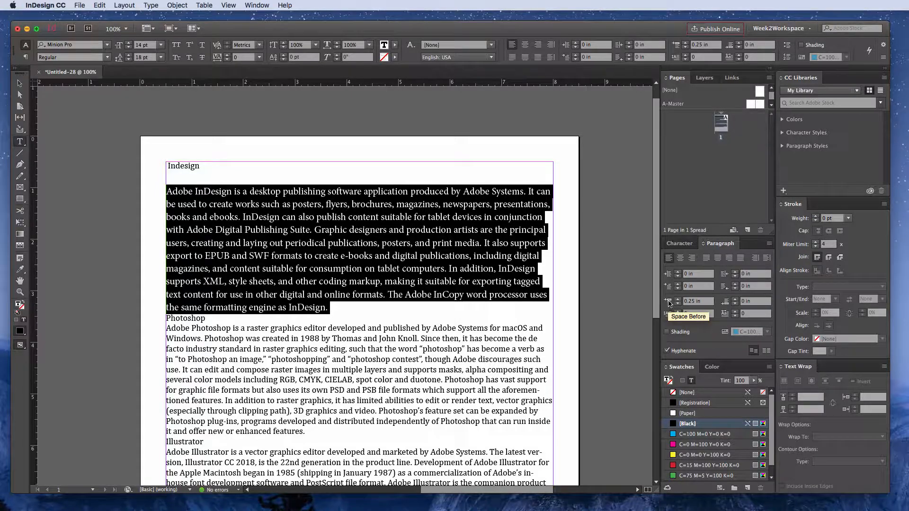
Step: Give the InDesign body paragraph a 0.75 in left indent and justify it with the last line aligned left
left_click(678, 272)
left_click(678, 272)
left_click(678, 272)
left_click(678, 272)
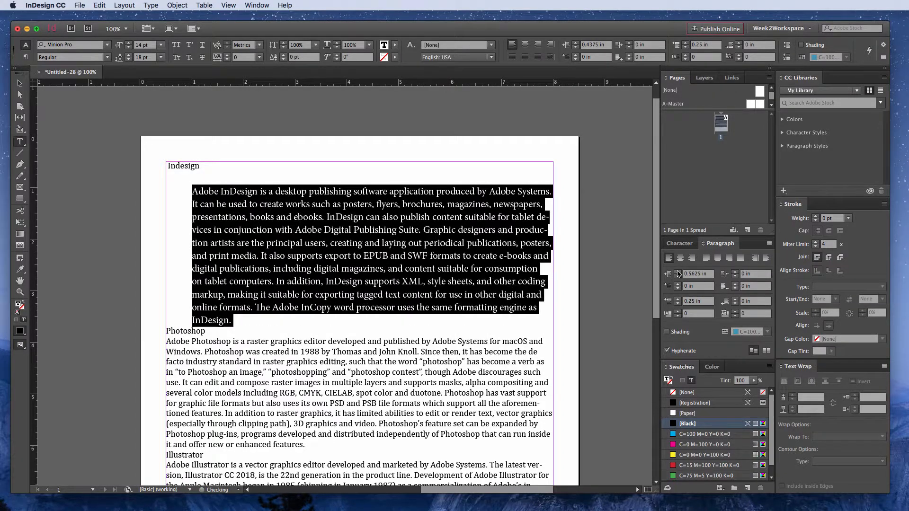
left_click(678, 272)
left_click(678, 271)
left_click(678, 272)
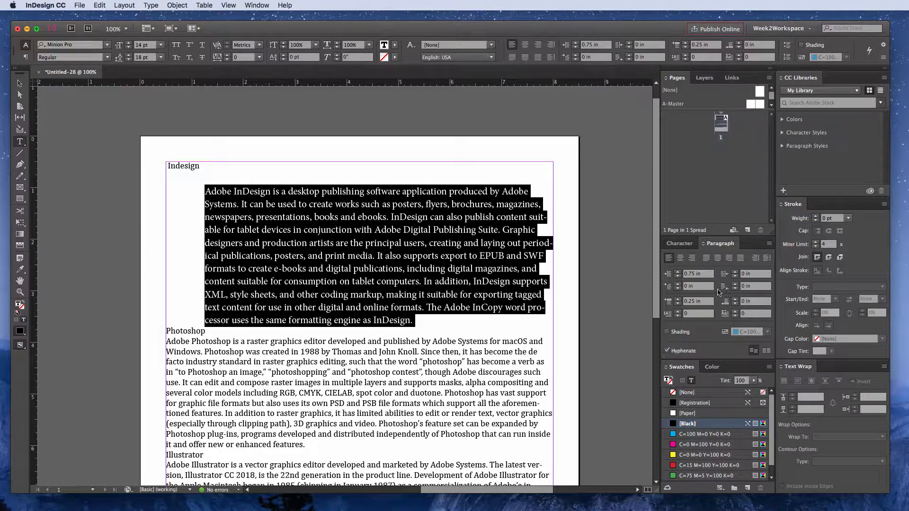
left_click(707, 258)
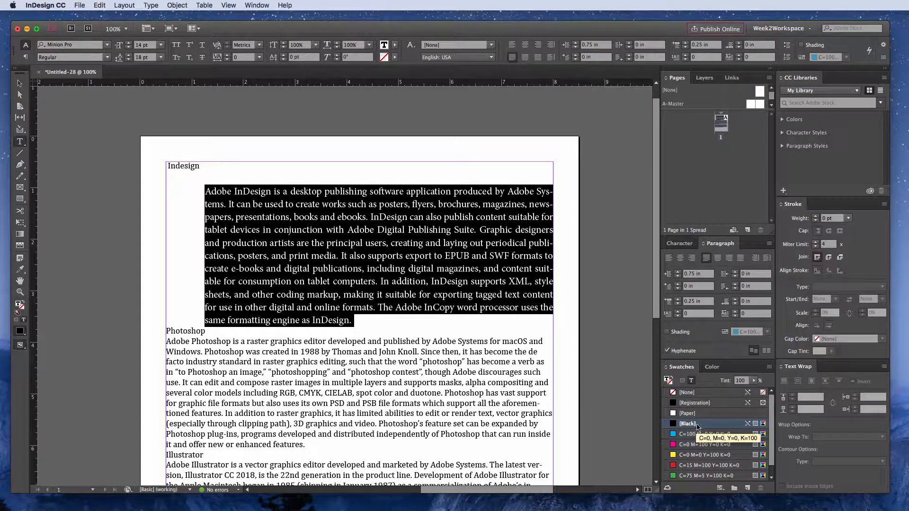
Step: Set the tint of the InDesign body paragraph's black text colour to 80% and deselect the text
left_click(738, 382)
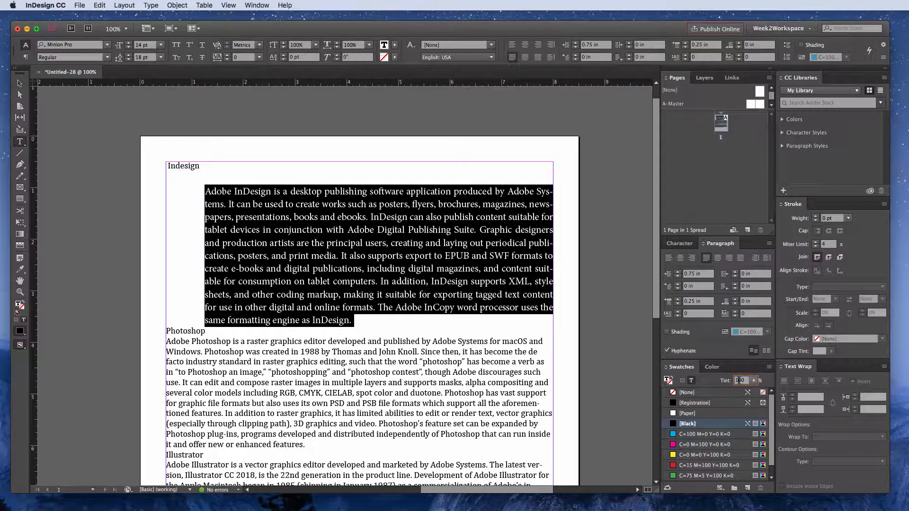
type("80")
key("Return")
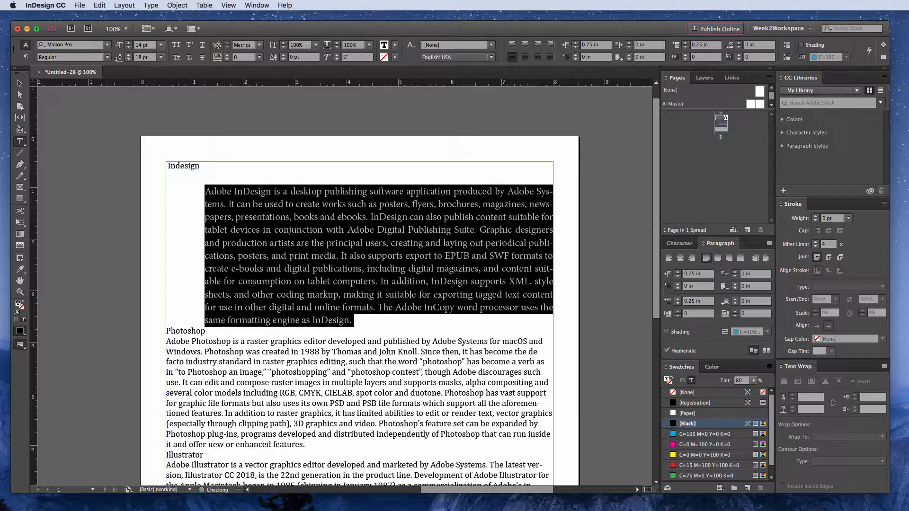
left_click(311, 263)
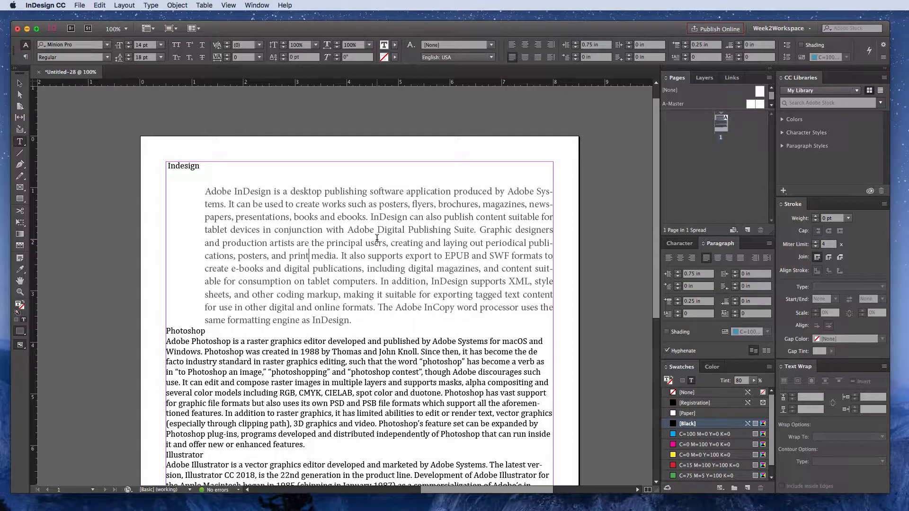
Step: Show the Paragraph Styles panel and move its floating group beside the page, checking both the character and paragraph style lists
left_click(263, 5)
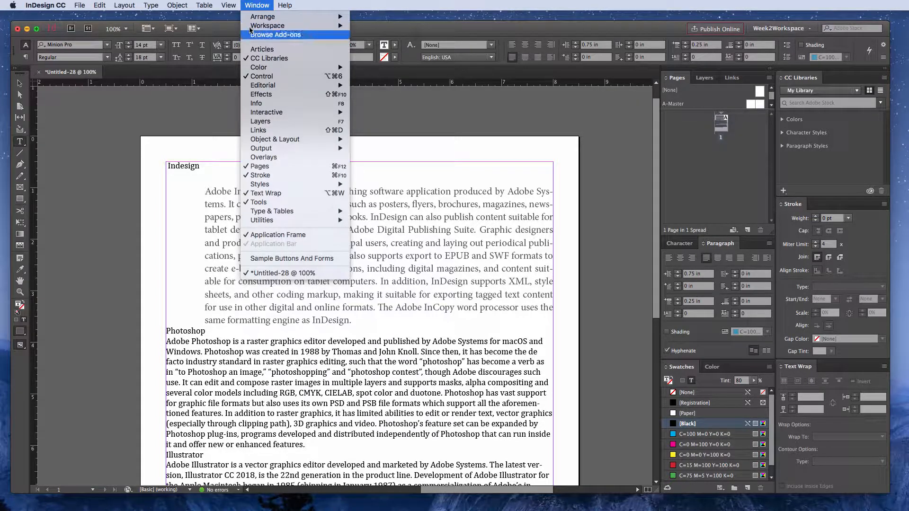
mouse_move(260, 188)
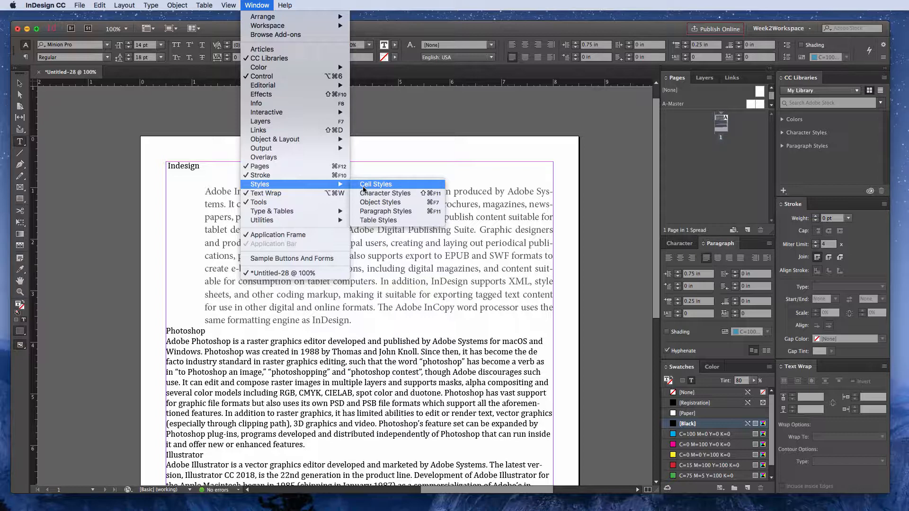
left_click(391, 214)
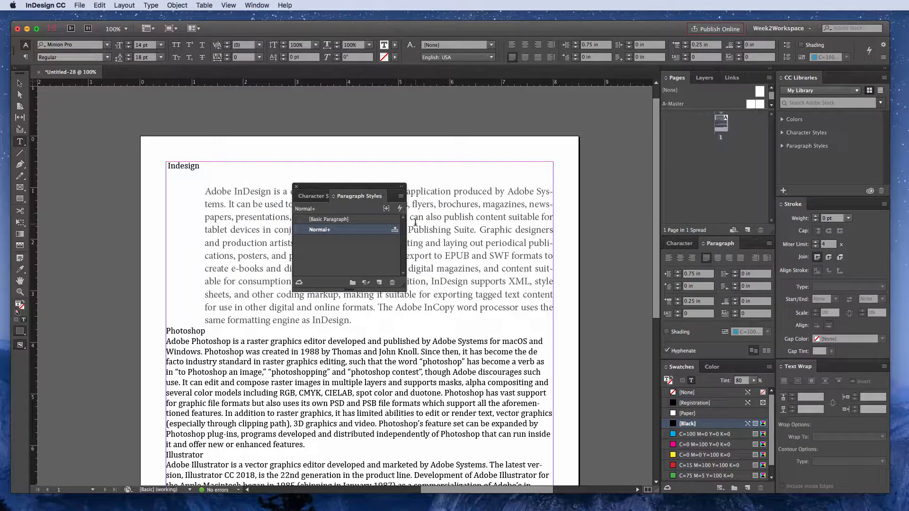
left_click_drag(366, 191, 649, 144)
left_click(592, 152)
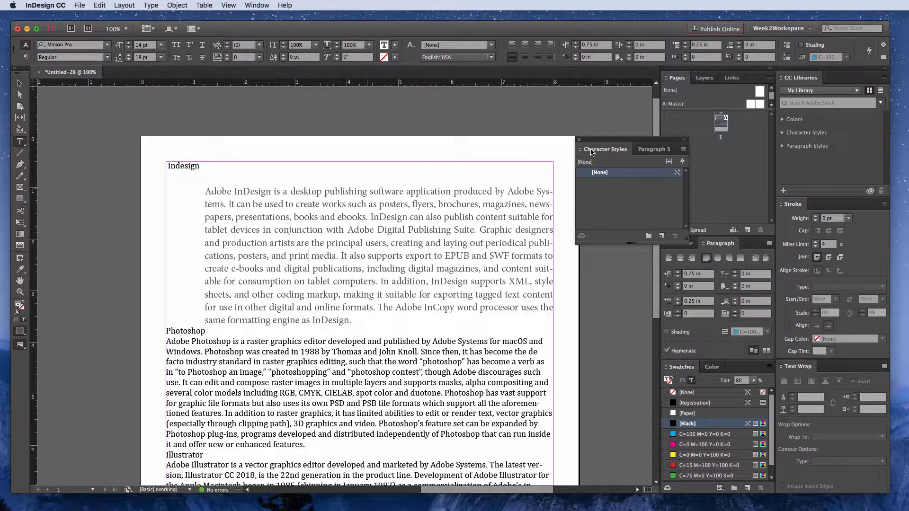
left_click(634, 149)
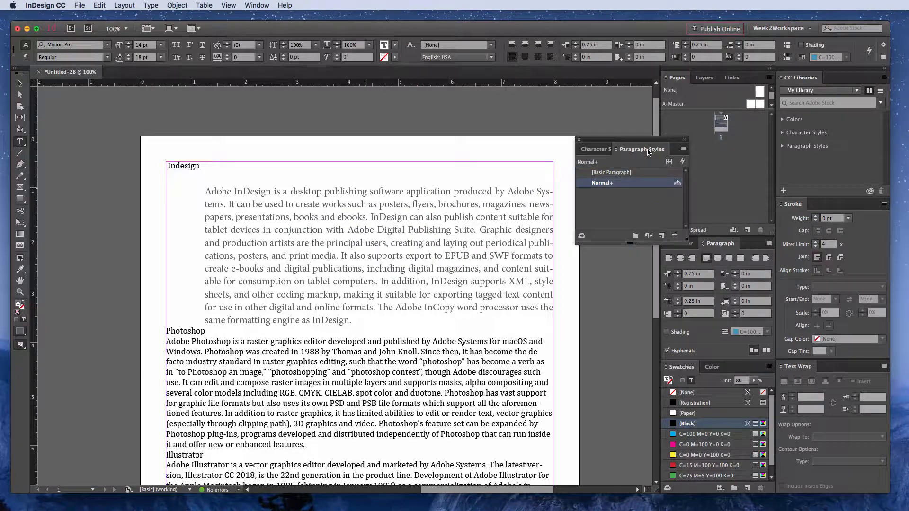
left_click(605, 152)
left_click(651, 152)
Step: Show the Character Styles panel and separate it from Paragraph Styles as its own floating panel over the page
left_click(251, 5)
mouse_move(281, 153)
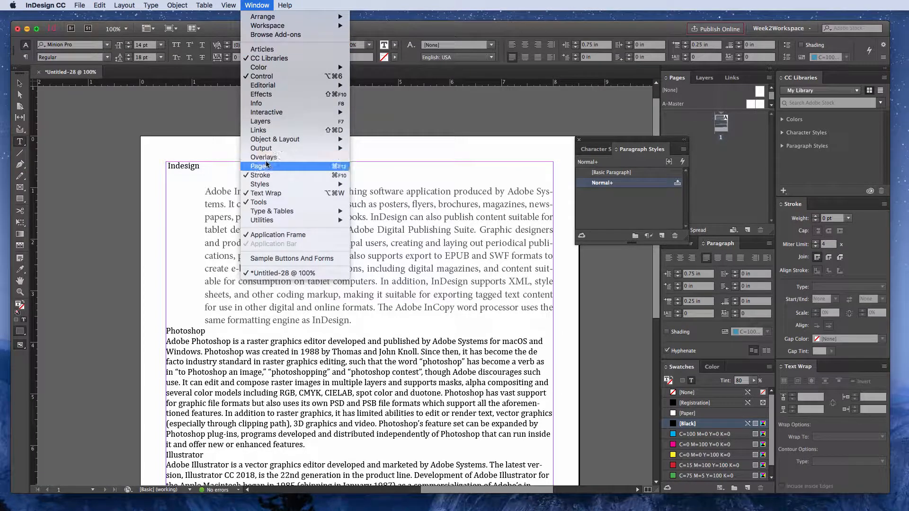
mouse_move(344, 187)
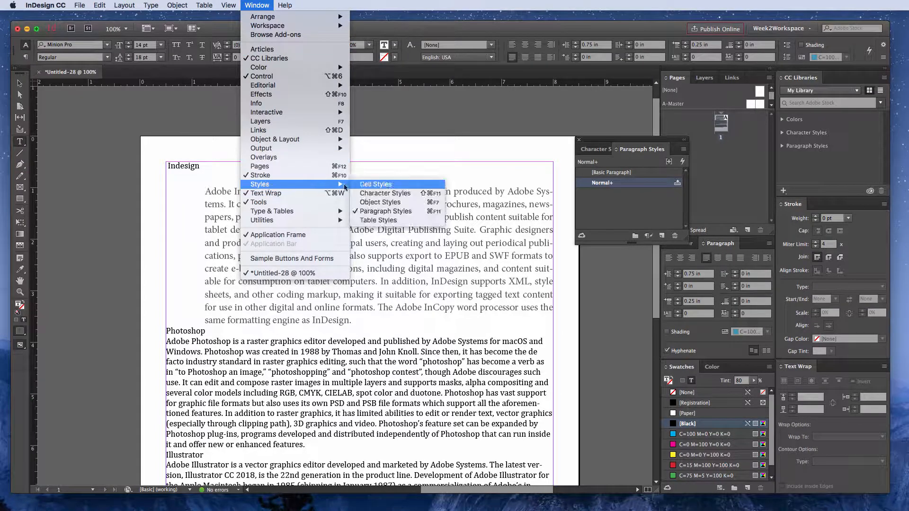
left_click(381, 193)
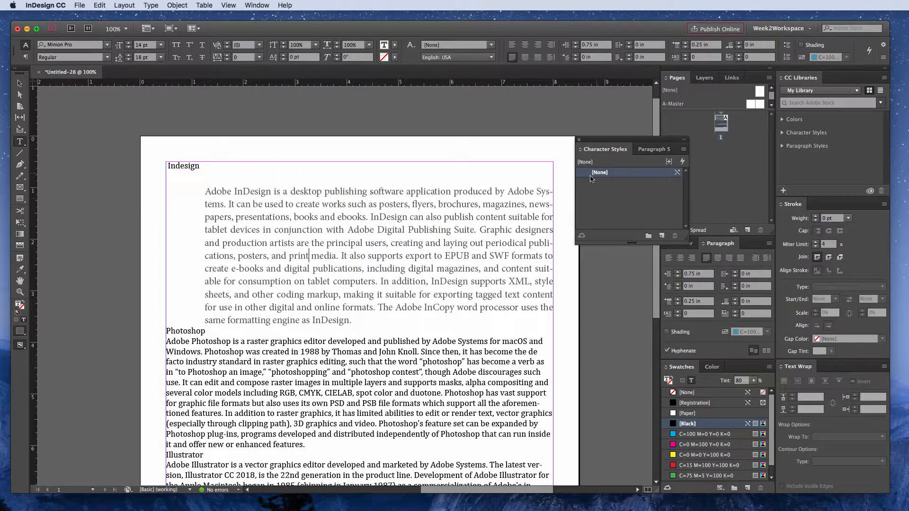
left_click_drag(605, 149, 453, 180)
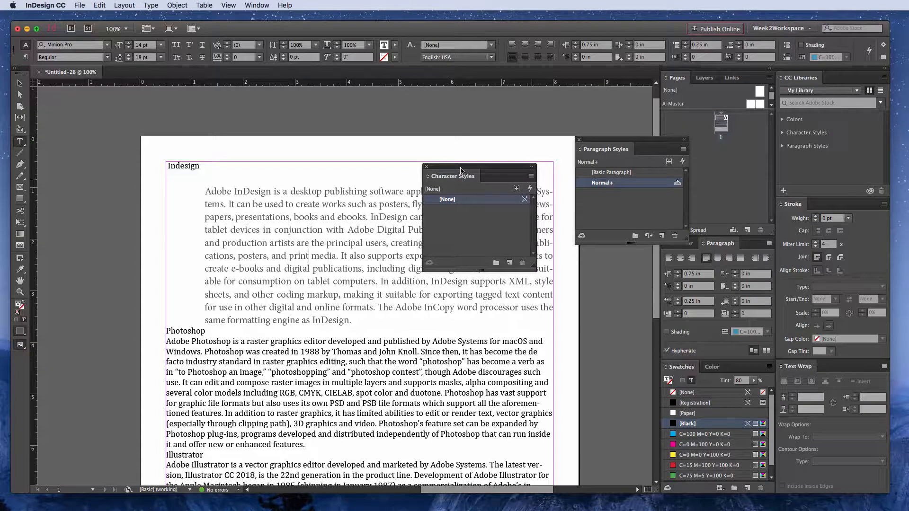
Step: Group the floating Character Styles panel back with Paragraph Styles and show the paragraph style list
left_click_drag(454, 171, 648, 148)
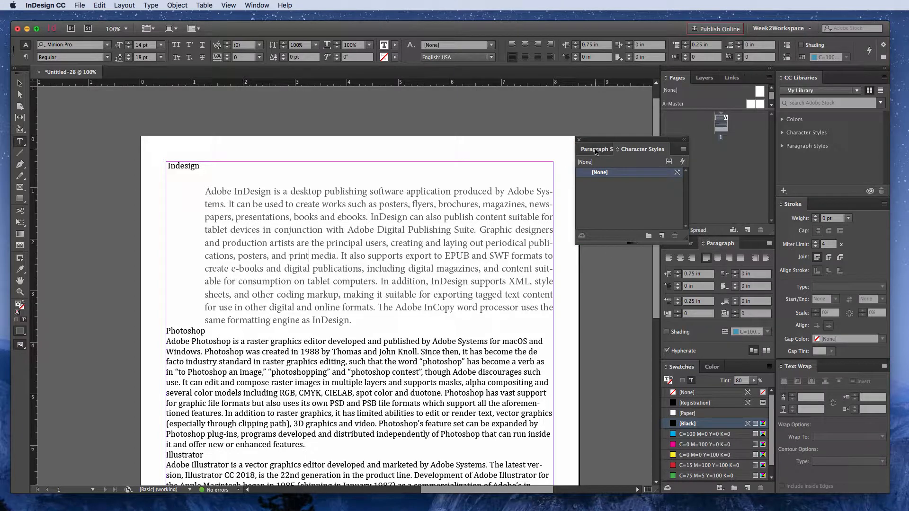
left_click(653, 150)
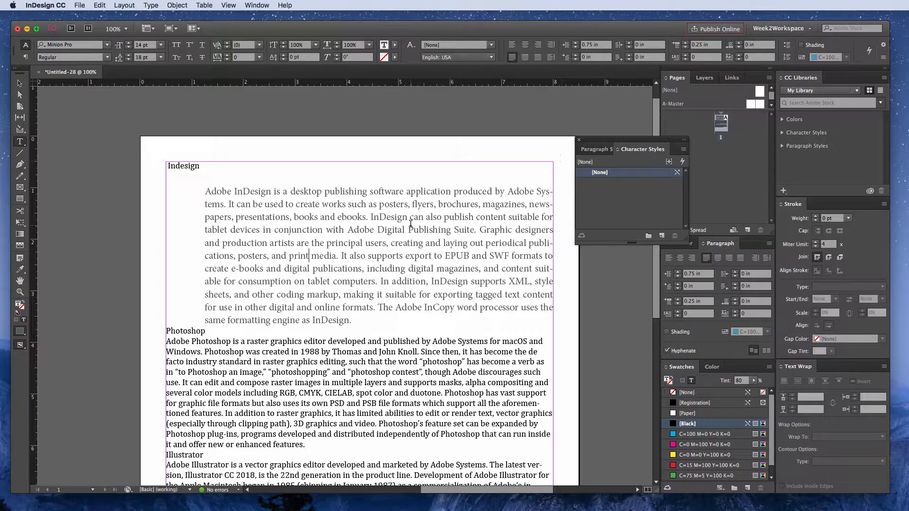
left_click(600, 150)
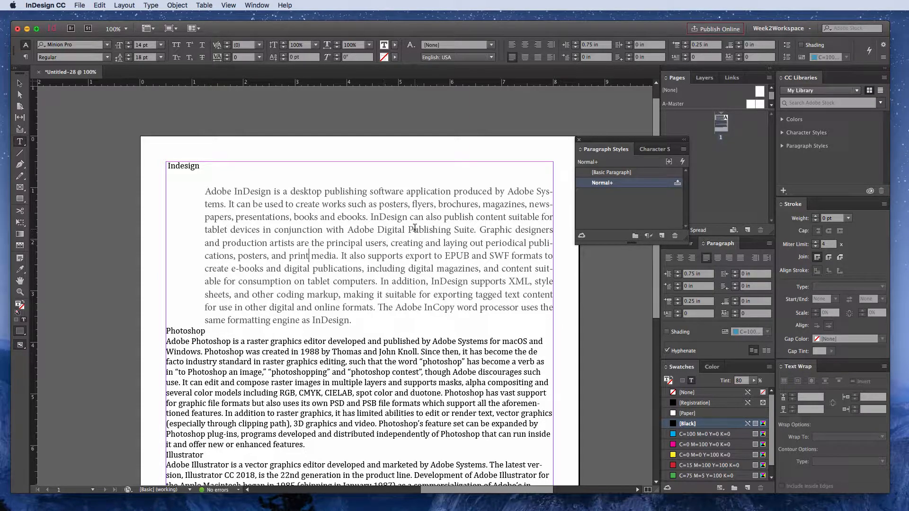
Step: Start a new paragraph style named "body" from the formatting of the InDesign body paragraph
left_click(430, 229)
triple_click(410, 231)
left_click(410, 231)
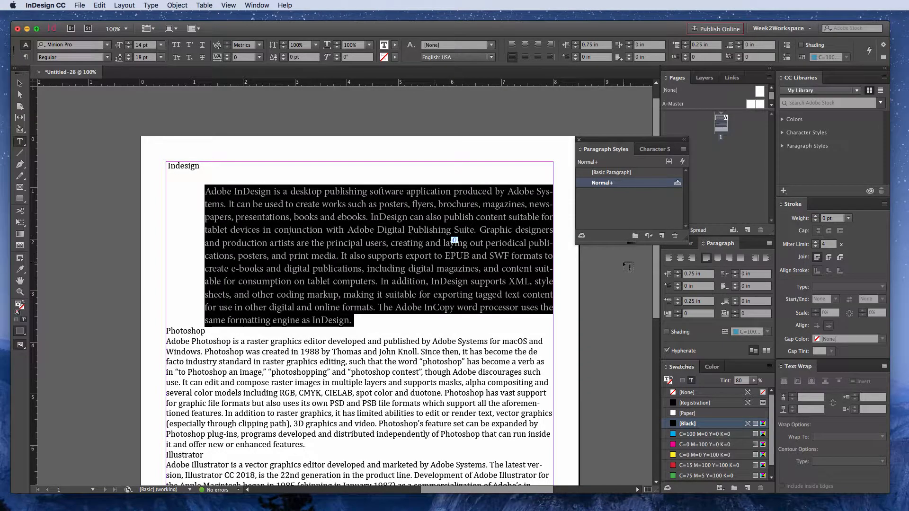
left_click(438, 251)
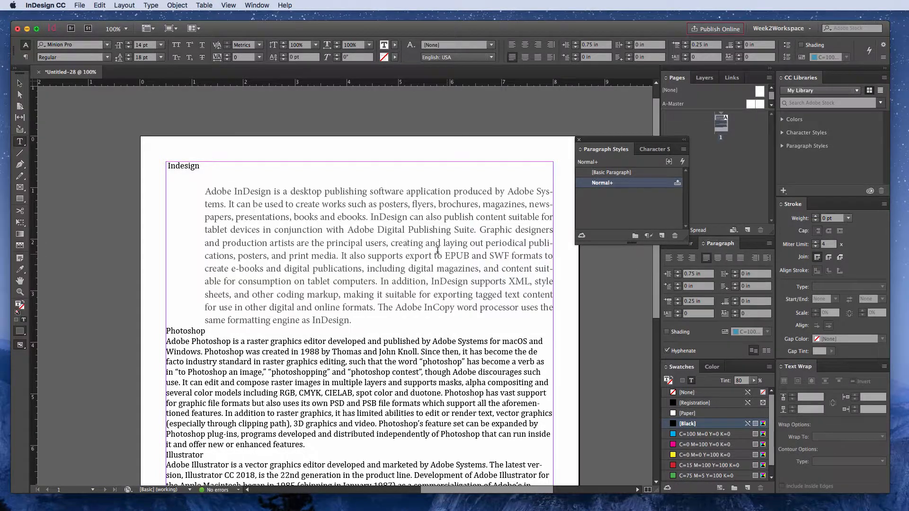
double_click(412, 243)
left_click(513, 256)
double_click(374, 252)
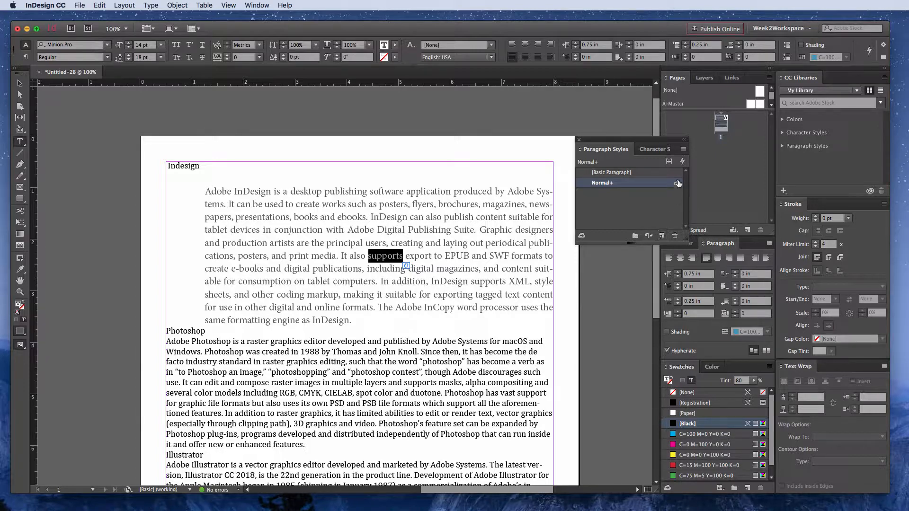
left_click(683, 149)
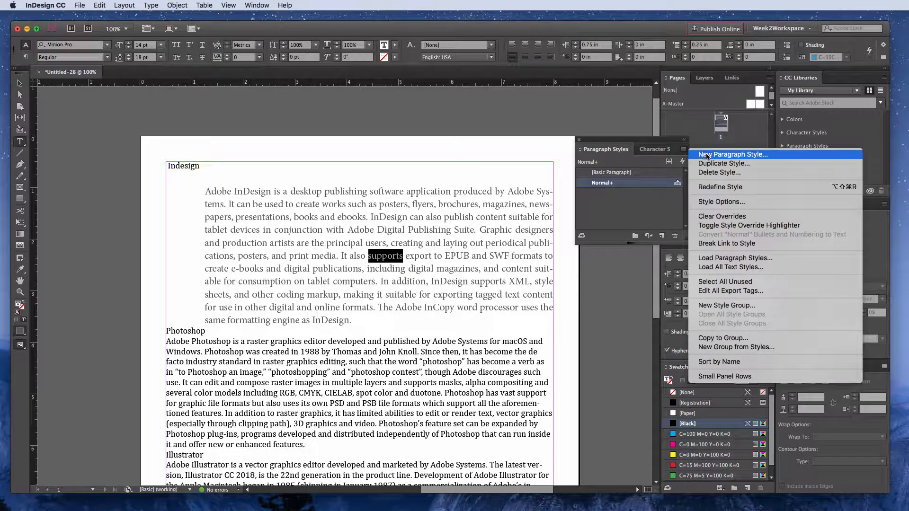
left_click(710, 155)
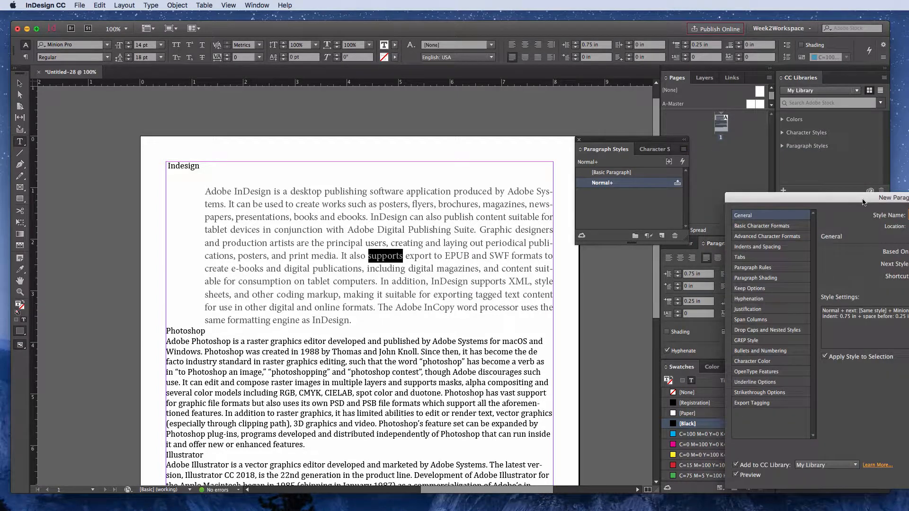
left_click_drag(630, 187, 593, 137)
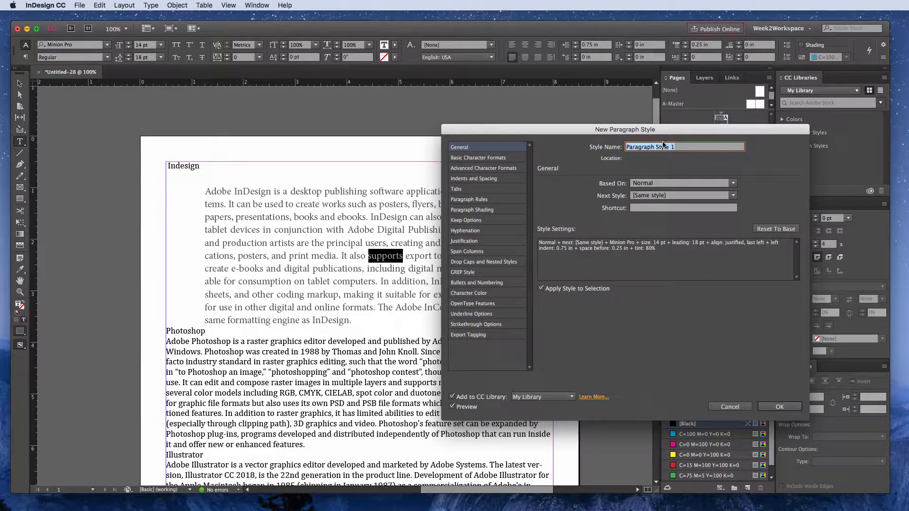
type("body")
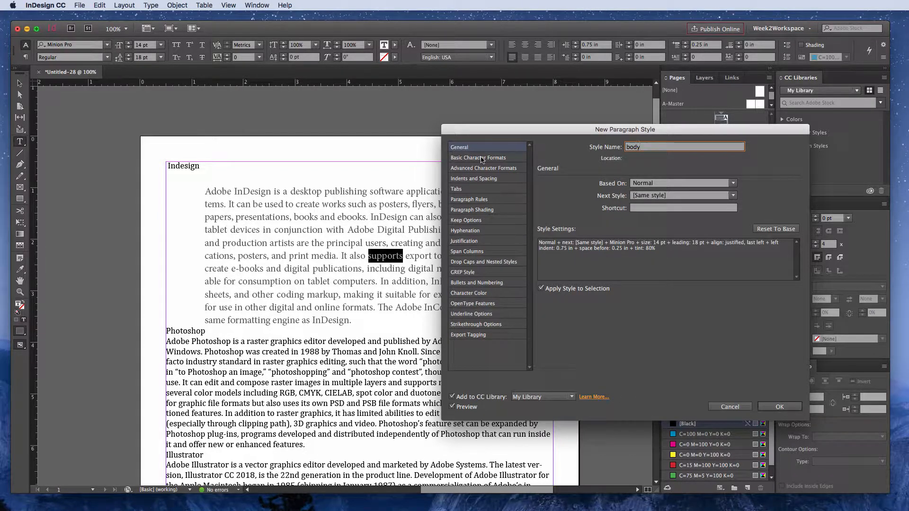
Step: Review the new style's character, indent, colour, hyphenation and column settings, create it, and check it on the InDesign body paragraph
left_click(499, 158)
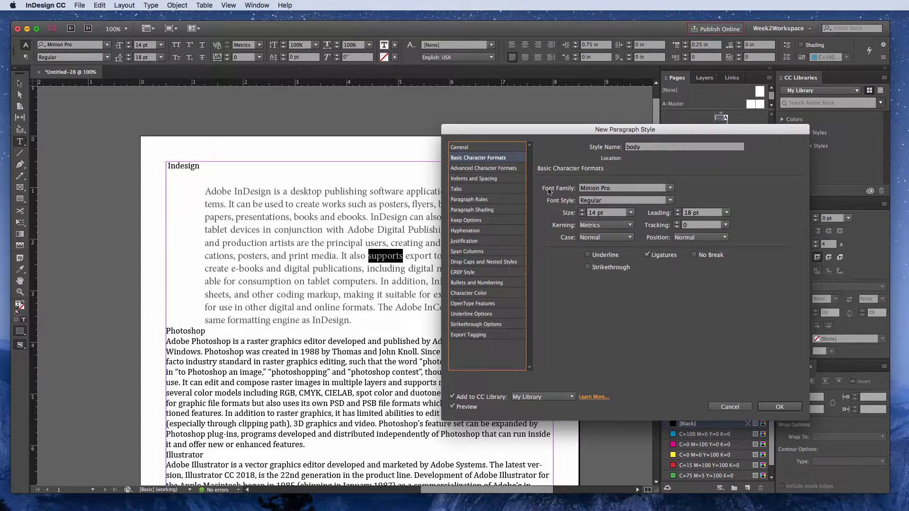
left_click(490, 179)
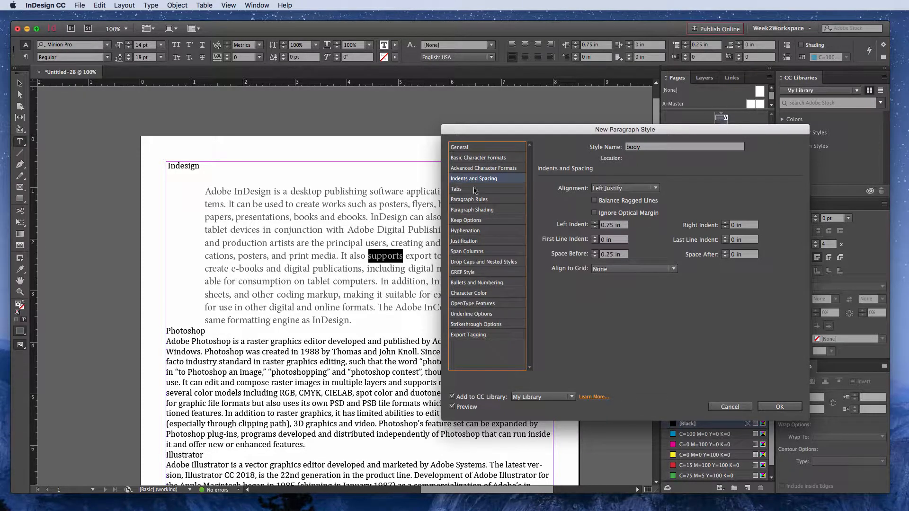
left_click(471, 293)
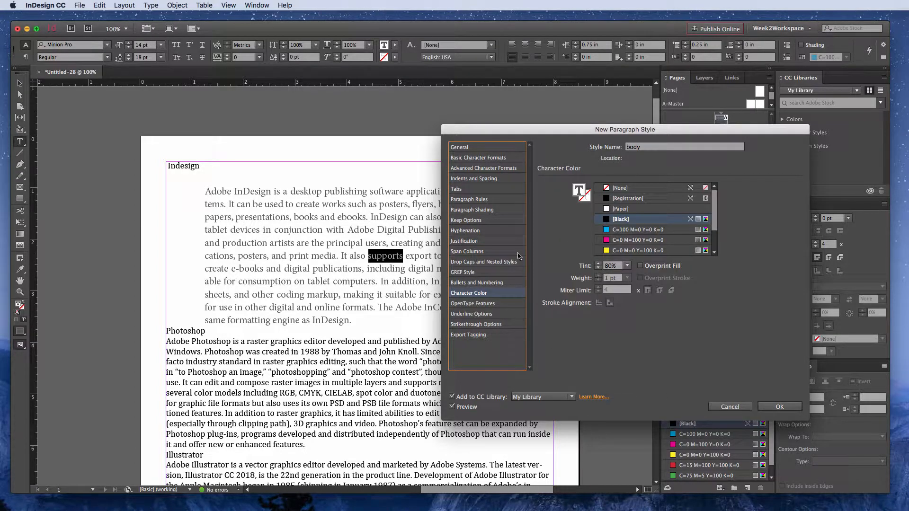
left_click(475, 231)
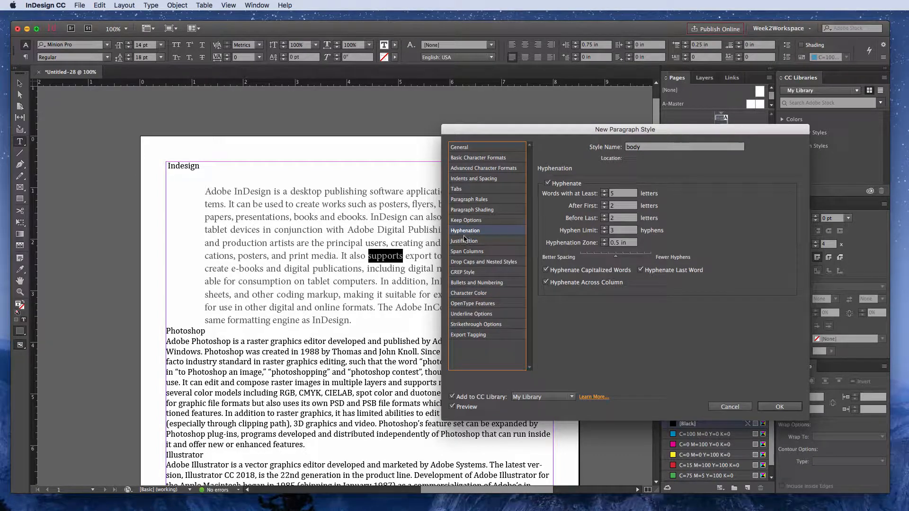
left_click(475, 253)
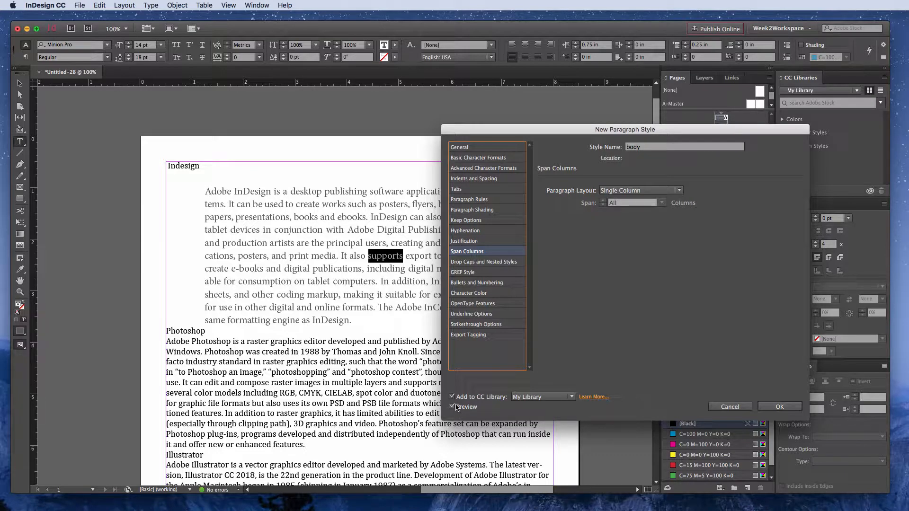
left_click(471, 149)
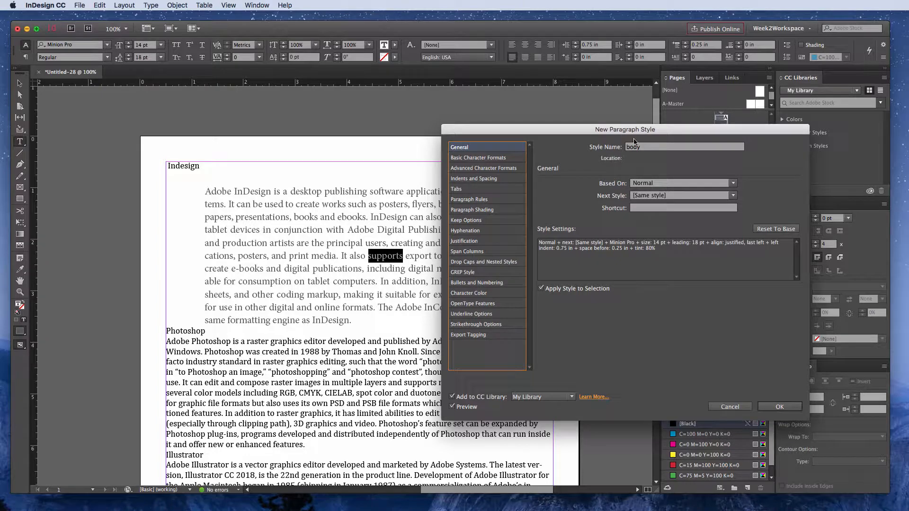
left_click(780, 407)
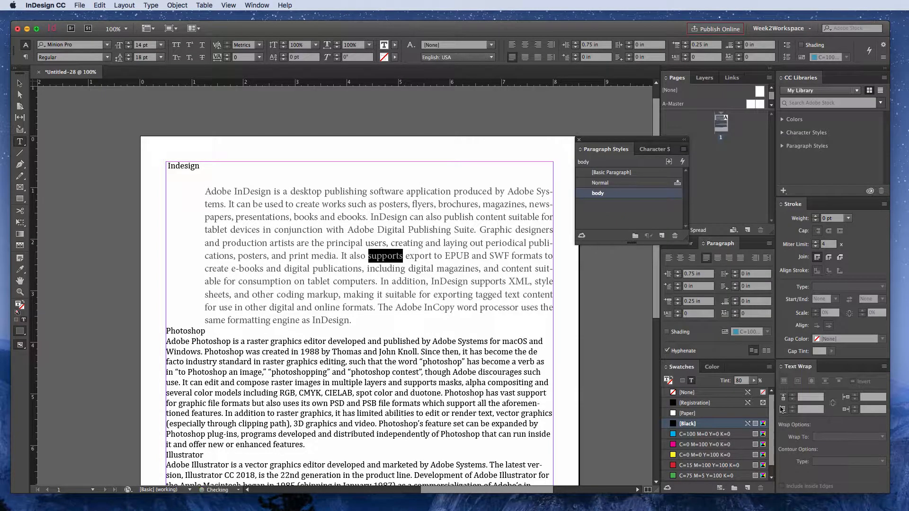
double_click(363, 228)
triple_click(342, 227)
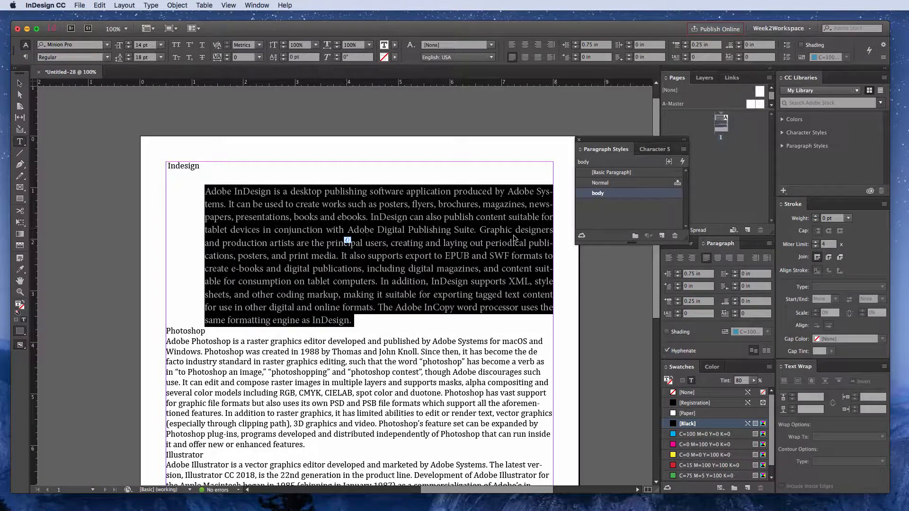
double_click(460, 281)
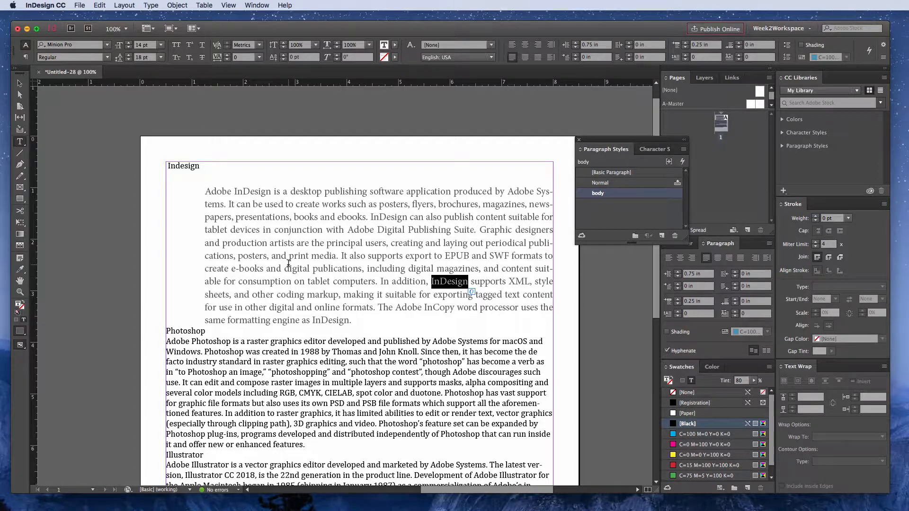
Step: Apply the body paragraph style to the whole paragraph beneath the Photoshop heading and deselect the text
scroll(288, 262, "down", 2)
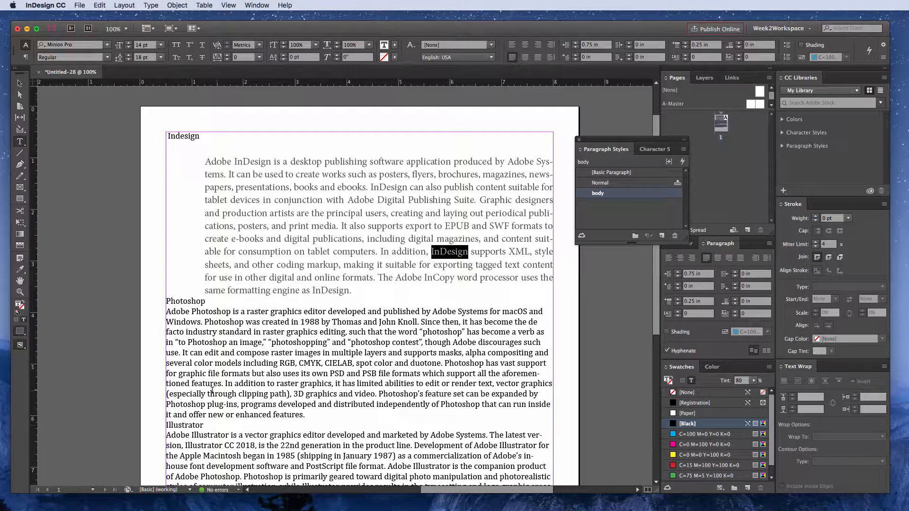
scroll(372, 375, "down", 8)
scroll(408, 400, "up", 8)
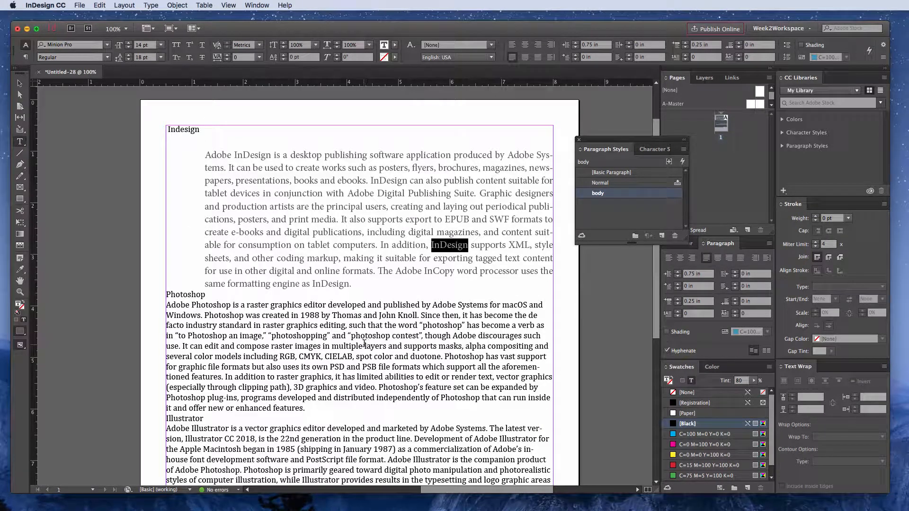
triple_click(381, 346)
left_click(381, 346)
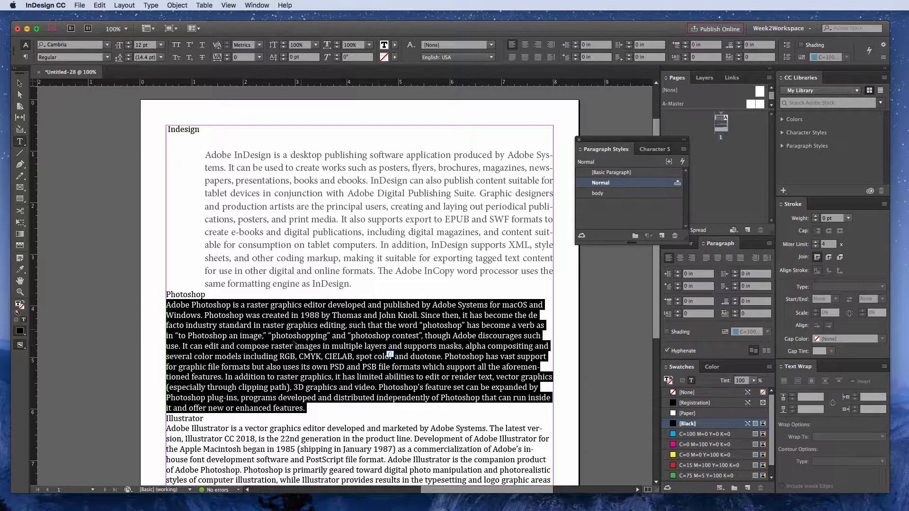
left_click(597, 193)
scroll(348, 332, "down", 5)
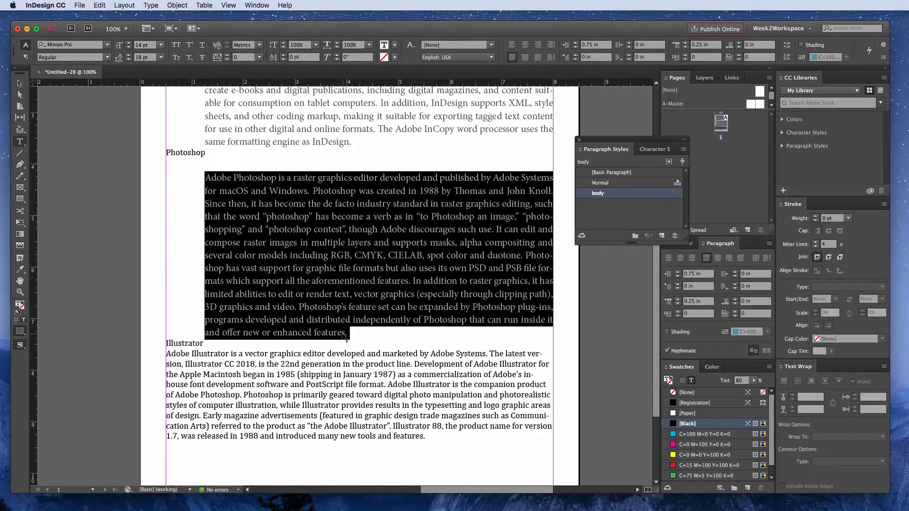
left_click(352, 273)
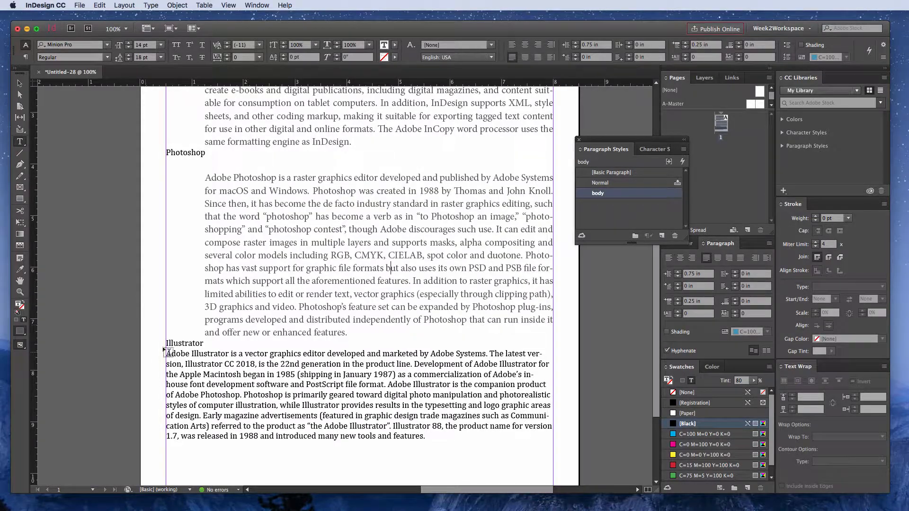
Step: Select all the text in the frame, apply the body paragraph style to it, and deselect it
scroll(355, 322, "up", 7)
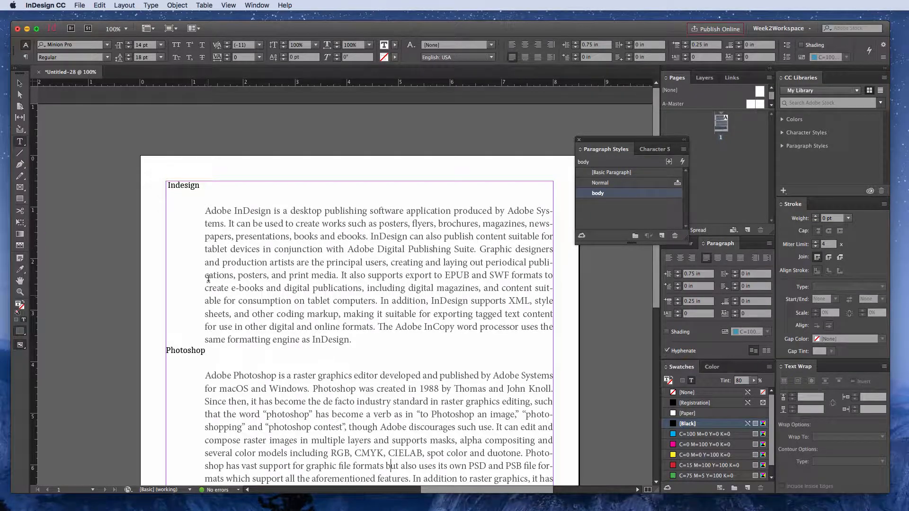
scroll(207, 316, "down", 4)
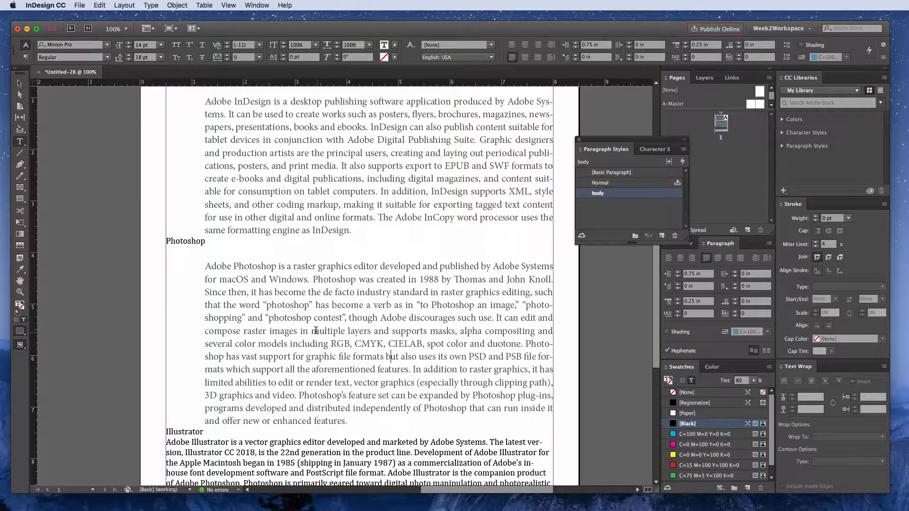
key("super+minus")
key("super+minus")
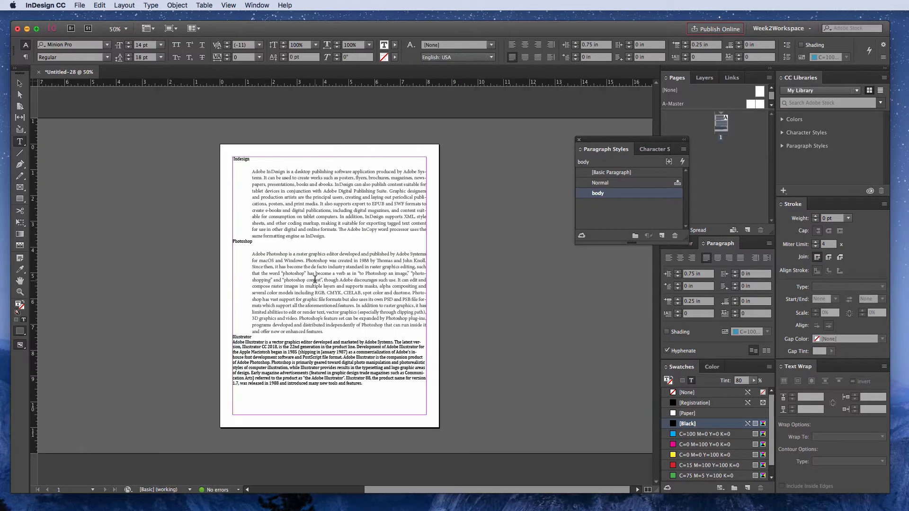
key("super+a")
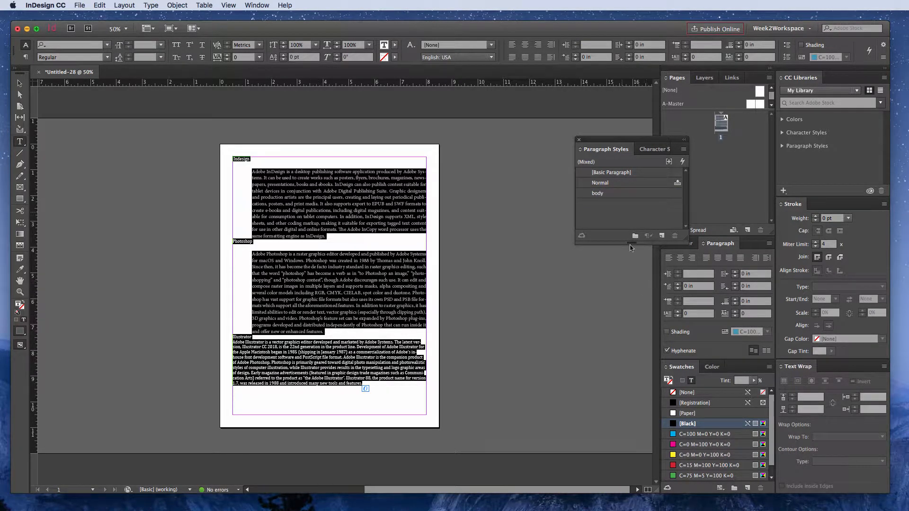
left_click(595, 193)
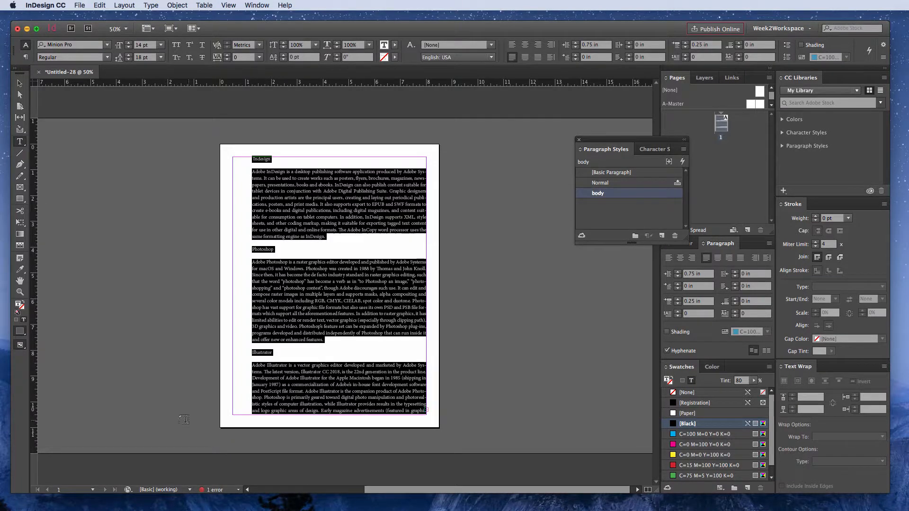
left_click(285, 281)
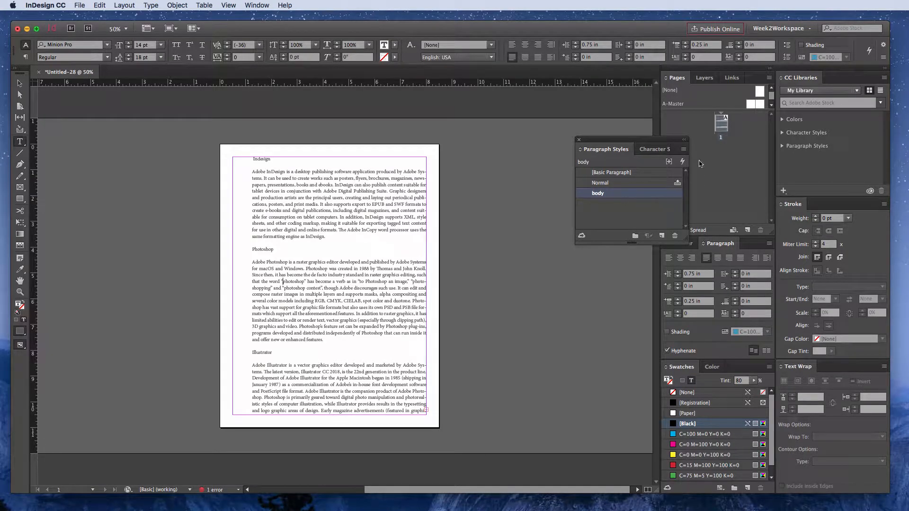
Step: Review the general options of the body paragraph style and close them without changes
left_click(684, 149)
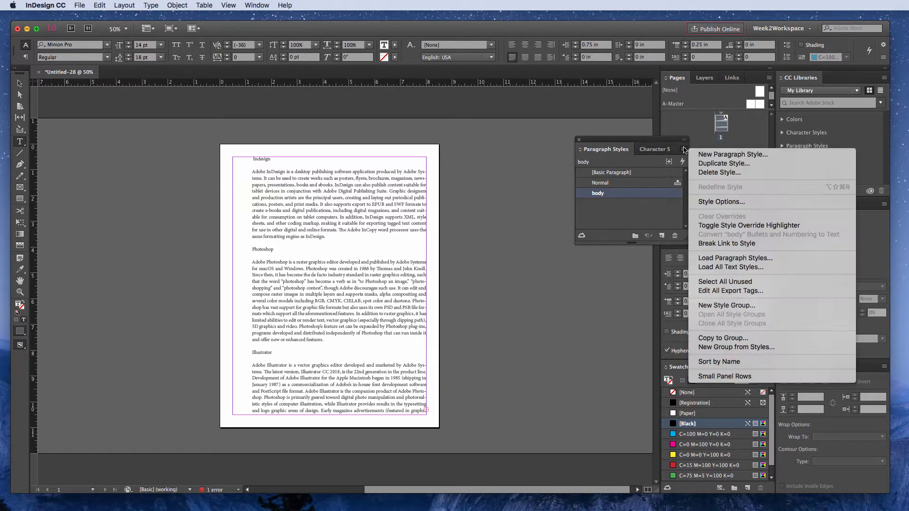
left_click(713, 202)
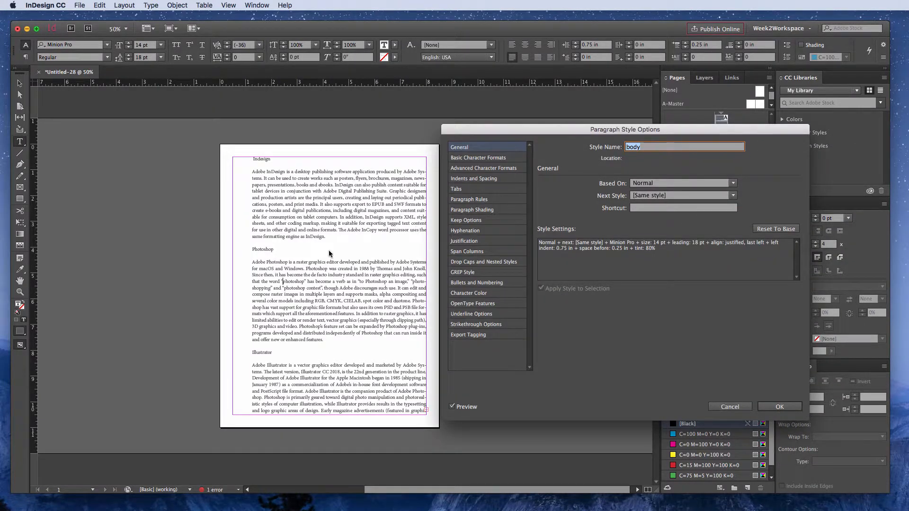
left_click(738, 407)
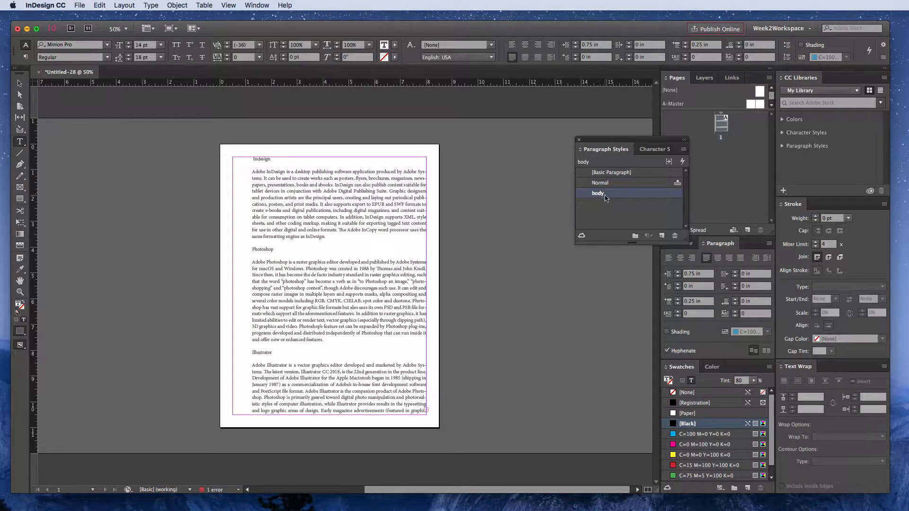
Step: Edit the body paragraph style's basic character formats to a 13 pt size and 17 pt leading
left_click(684, 150)
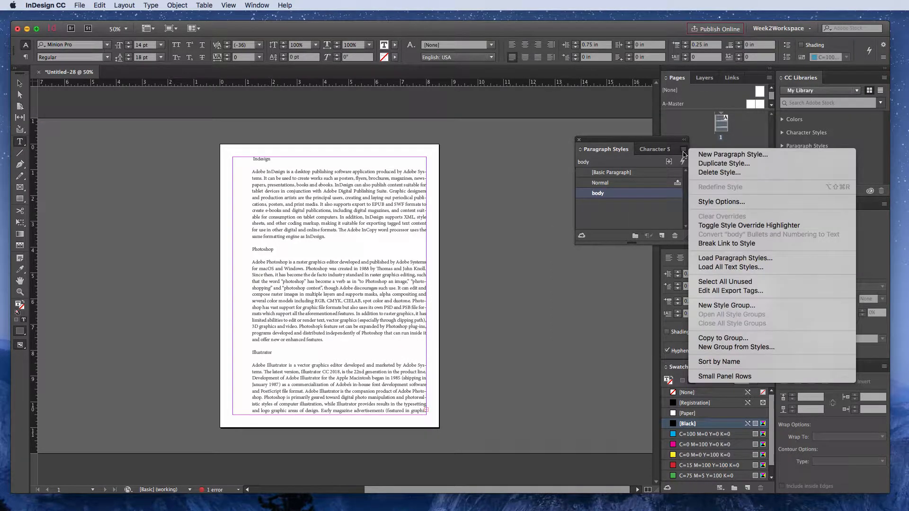
left_click(717, 202)
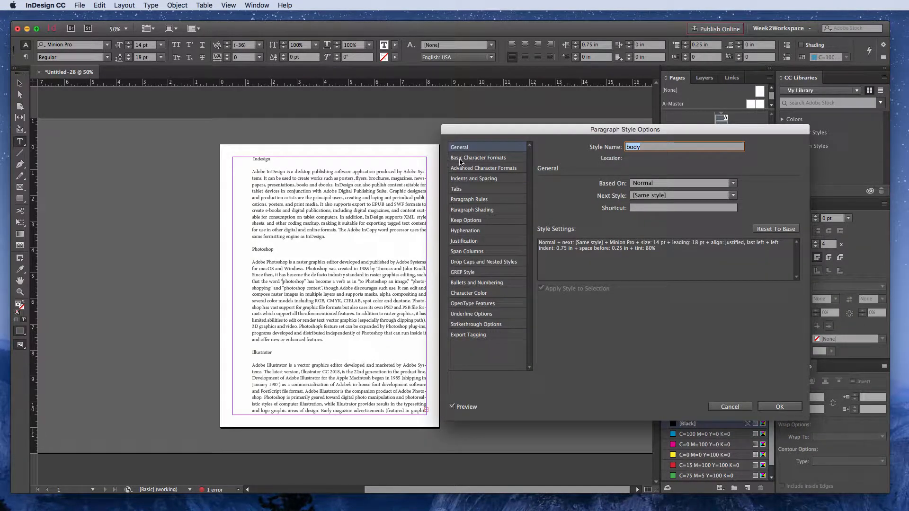
left_click(483, 158)
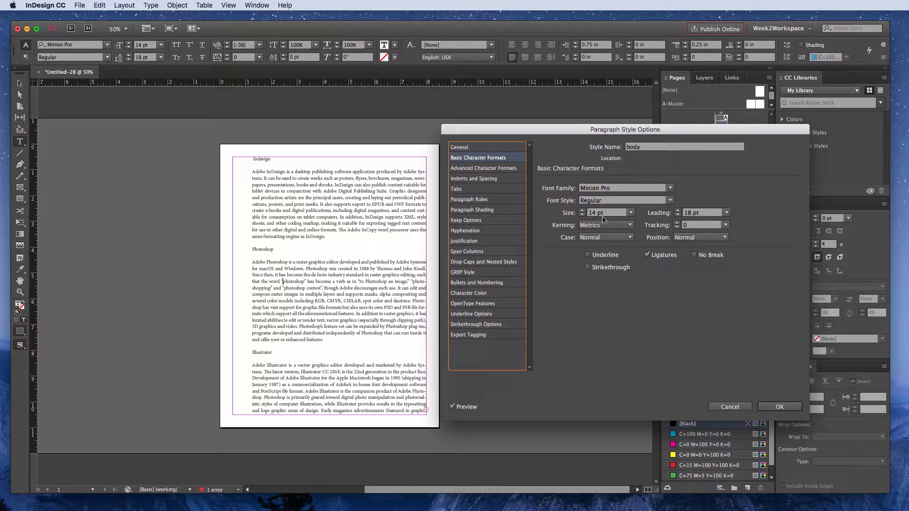
left_click(582, 216)
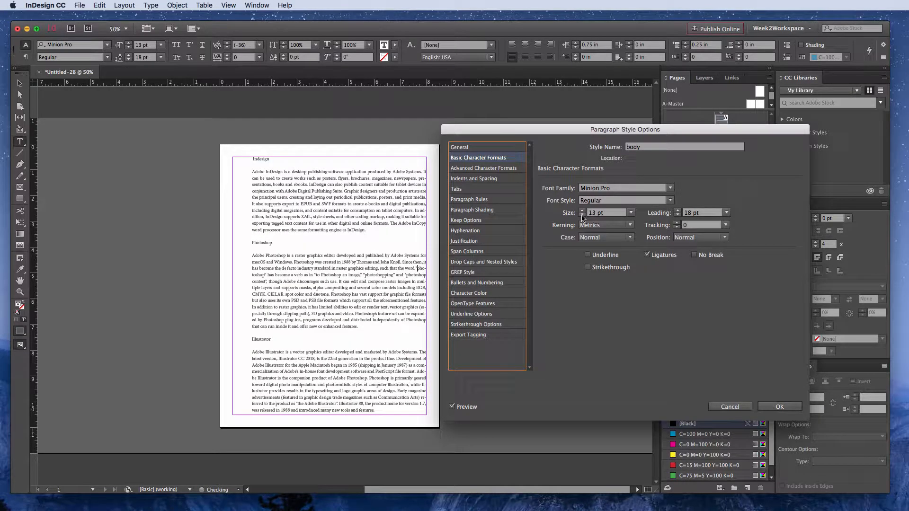
left_click(678, 215)
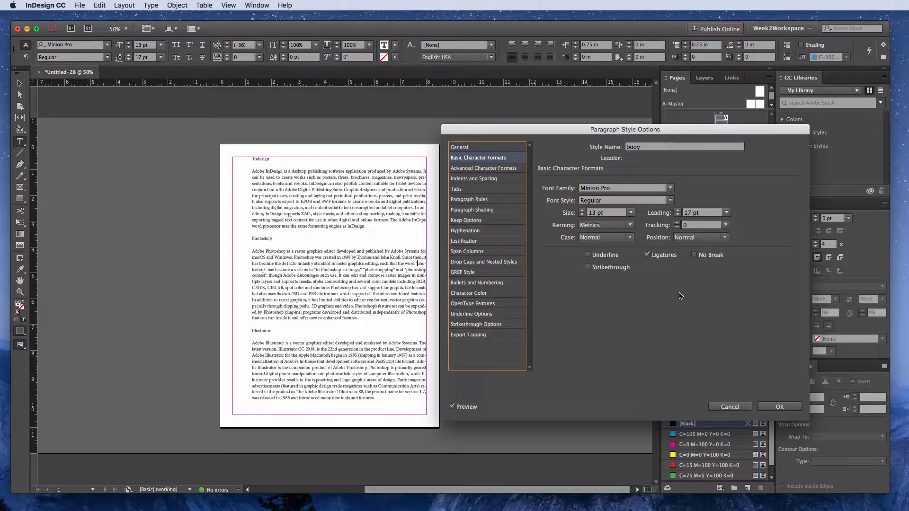
left_click(779, 407)
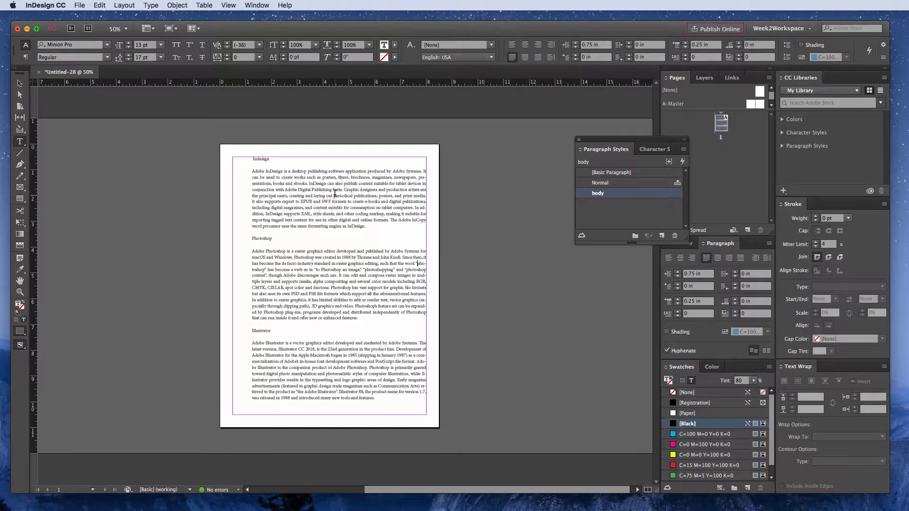
Step: Examine the restyled body paragraphs at 100% zoom from the top of the text frame
triple_click(335, 193)
triple_click(384, 305)
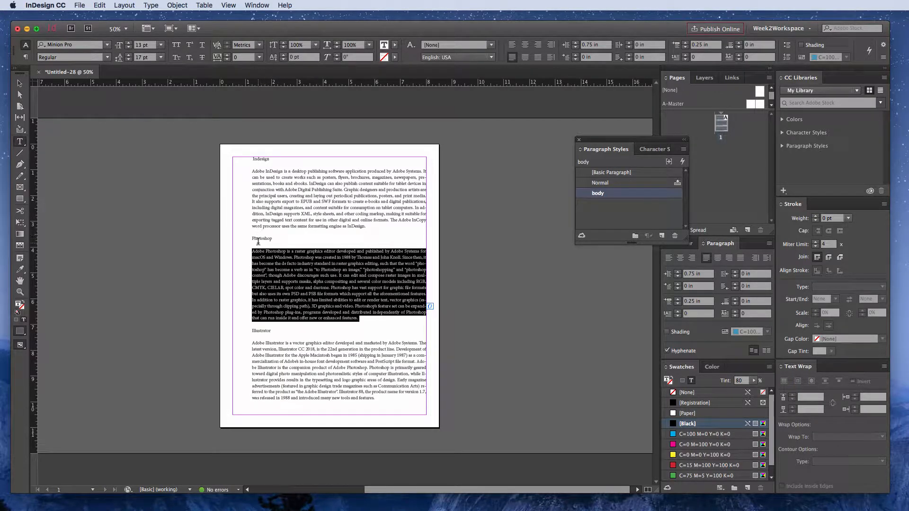
key("super+1")
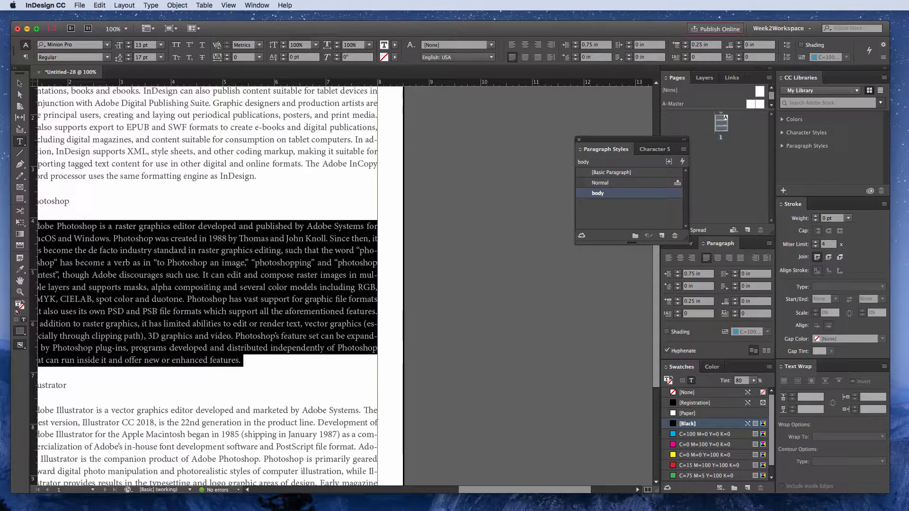
left_click(20, 84)
left_click_drag(142, 164, 447, 266)
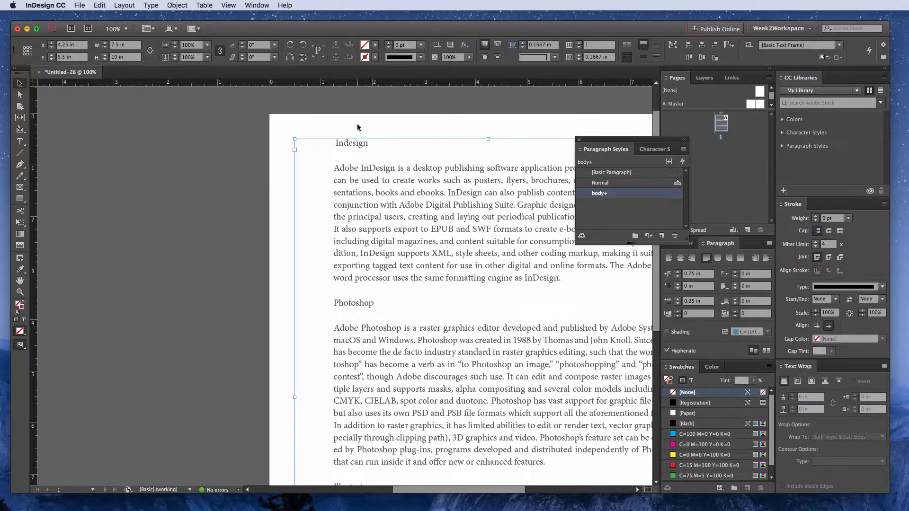
scroll(334, 264, "down", 3)
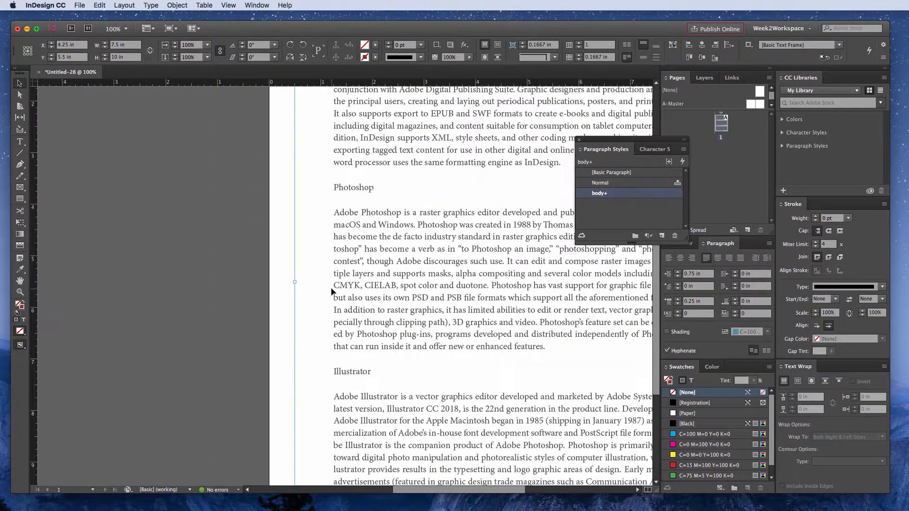
scroll(332, 293, "up", 5)
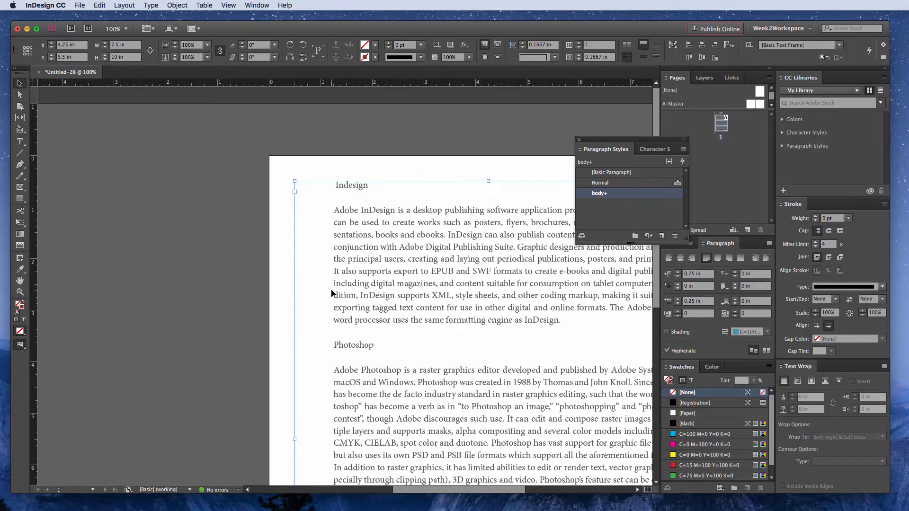
Step: Select the Indesign heading at the top of the text frame and set its font to Myriad Pro Bold
double_click(351, 183)
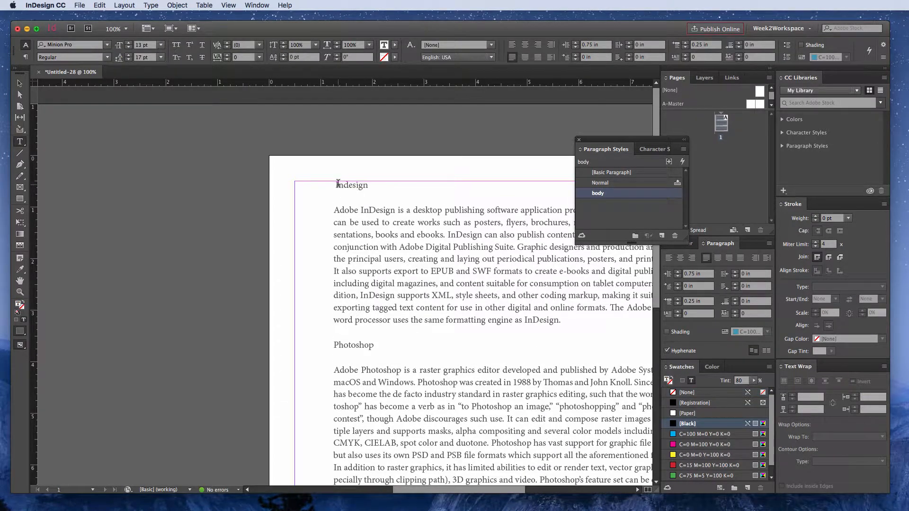
double_click(353, 186)
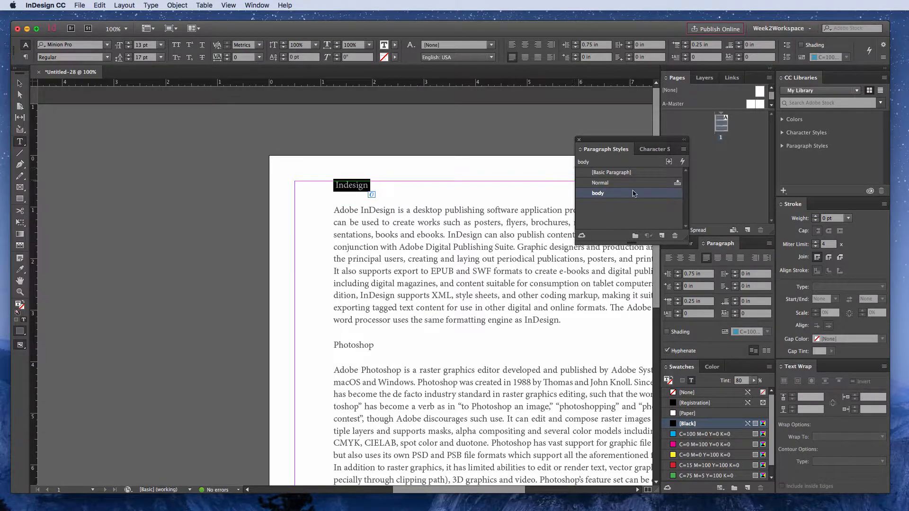
left_click_drag(650, 140, 592, 112)
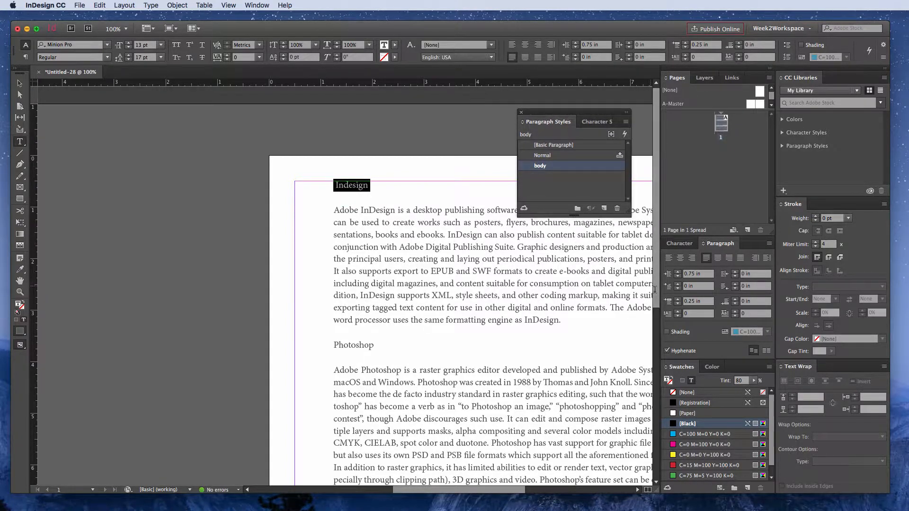
left_click(679, 244)
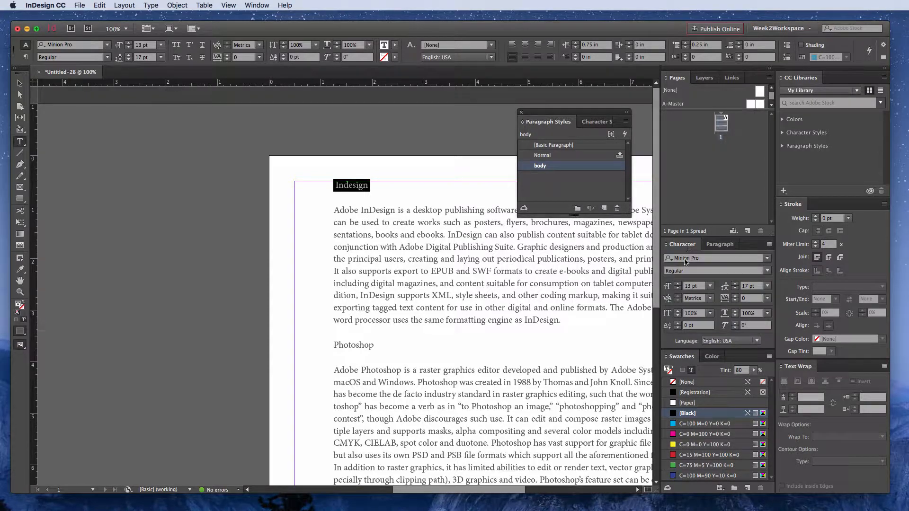
left_click(686, 260)
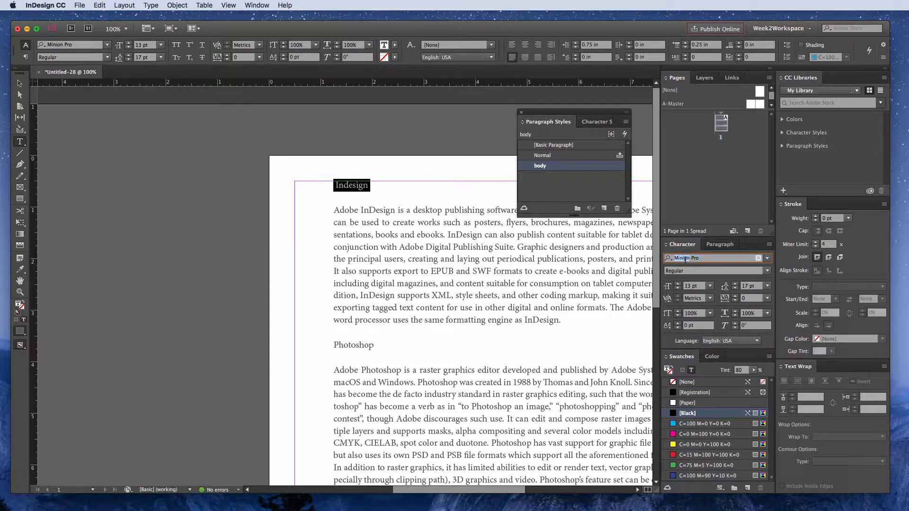
type("myriad")
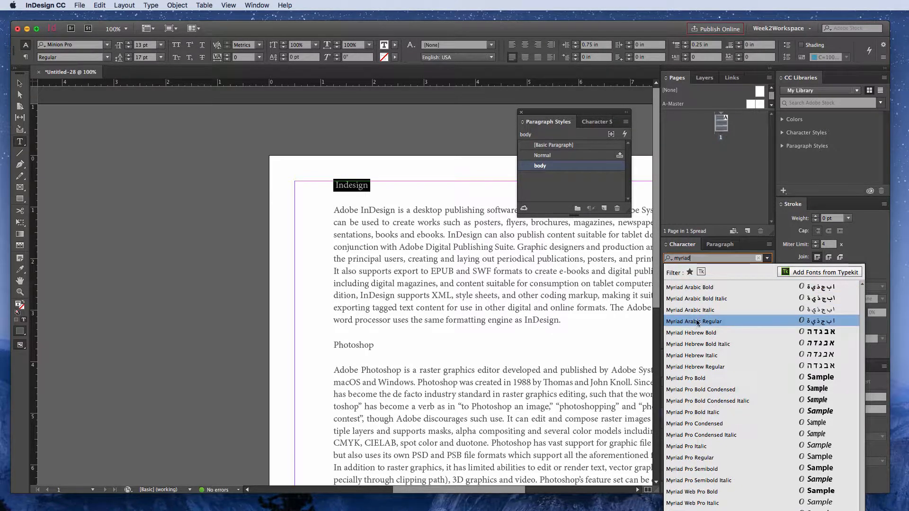
left_click(701, 379)
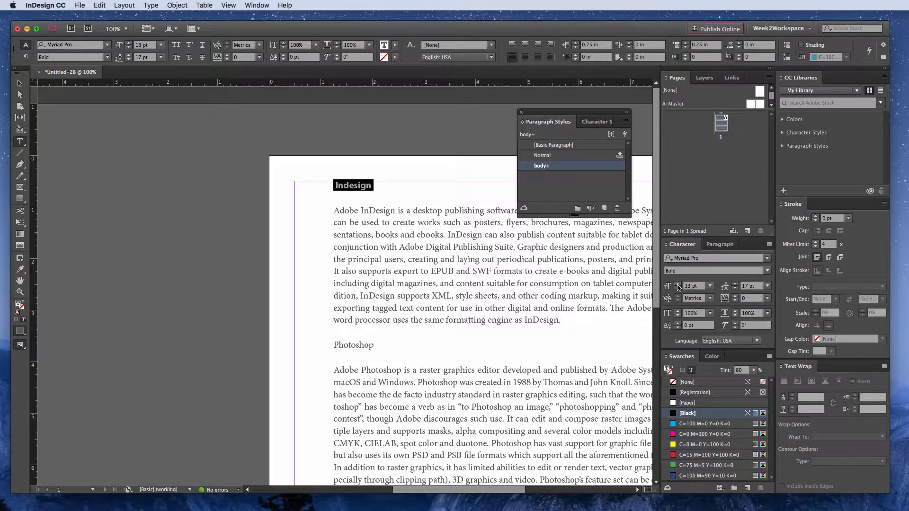
Step: Increase the Indesign heading's font size to 24 pt
left_click(678, 286)
left_click(678, 286)
left_click(678, 286)
left_click(679, 285)
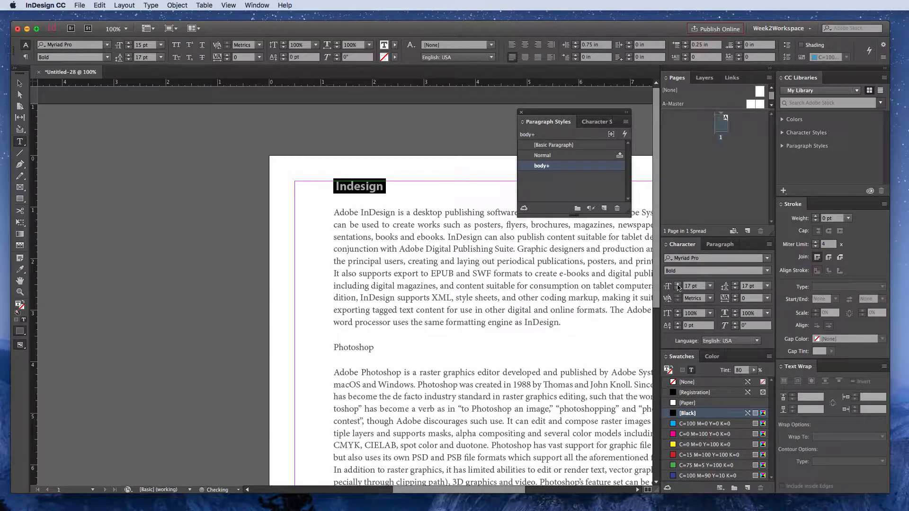
left_click(678, 286)
left_click(678, 286)
left_click(678, 286)
left_click(678, 286)
left_click(679, 286)
left_click(679, 286)
left_click(678, 286)
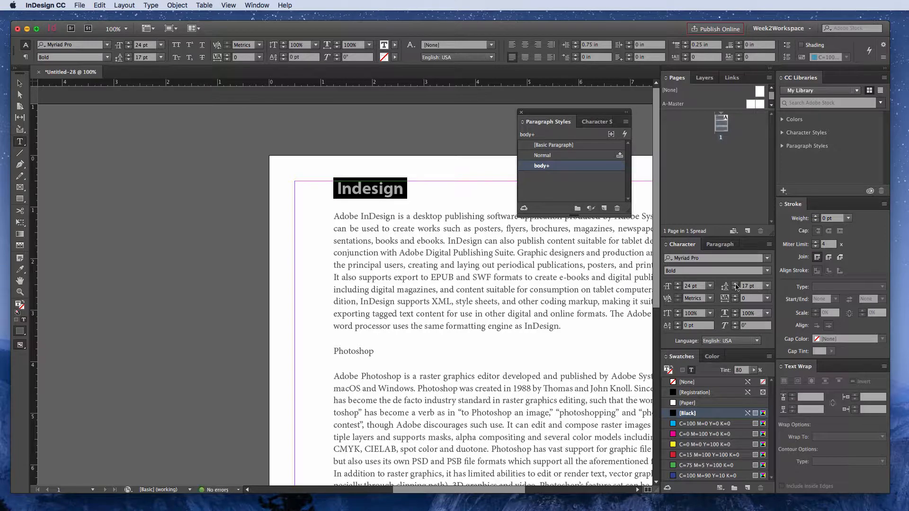
Step: Set the Indesign heading's leading to 28 pt and its black tint to 100%, and deselect the heading
left_click(735, 286)
left_click(735, 285)
left_click(735, 285)
left_click(735, 286)
left_click(736, 285)
left_click(735, 286)
left_click(735, 286)
left_click(735, 286)
left_click(736, 286)
left_click(736, 285)
left_click(735, 286)
left_click(735, 285)
left_click(736, 289)
left_click_drag(753, 371, 749, 381)
left_click(397, 265)
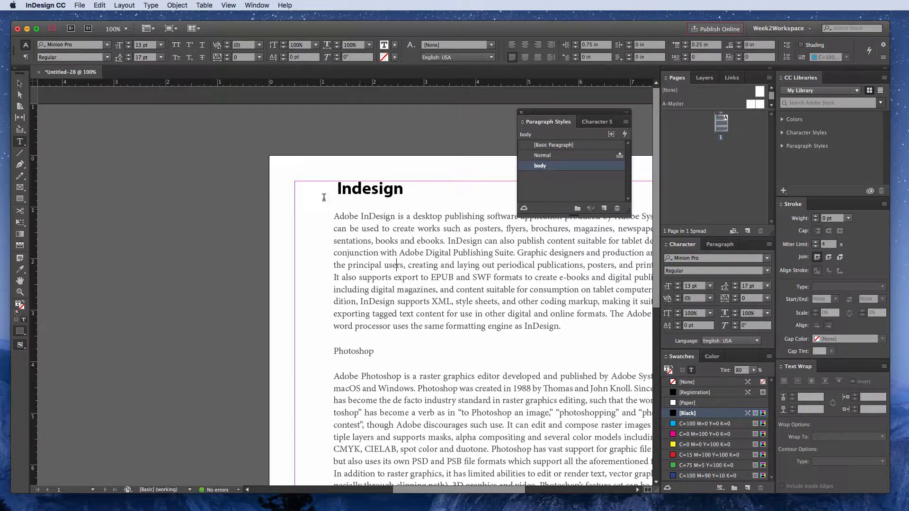
Step: Create a paragraph style named headline from the formatted Indesign heading, with the style applied to that selection
double_click(368, 193)
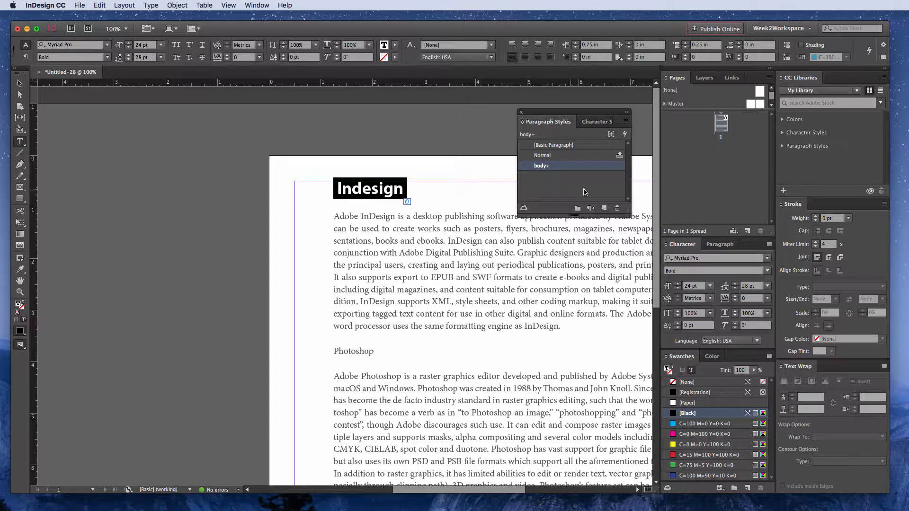
left_click(625, 122)
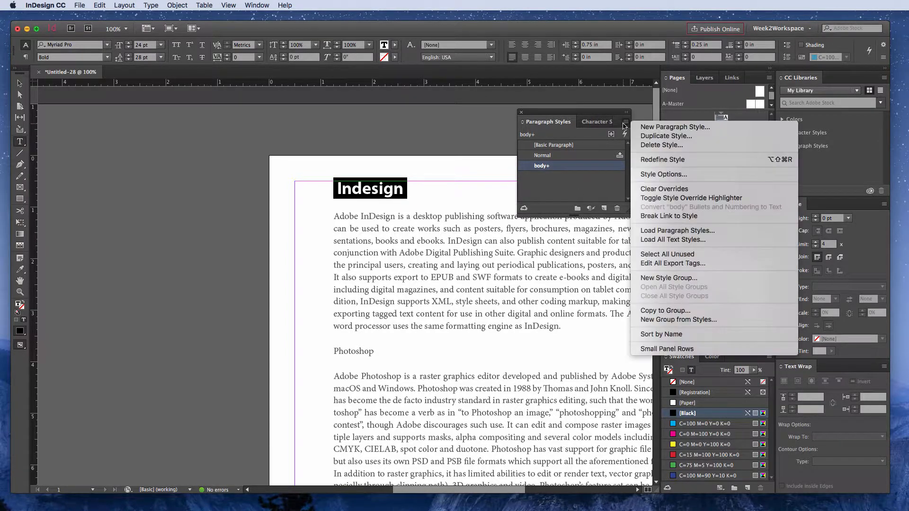
left_click(642, 127)
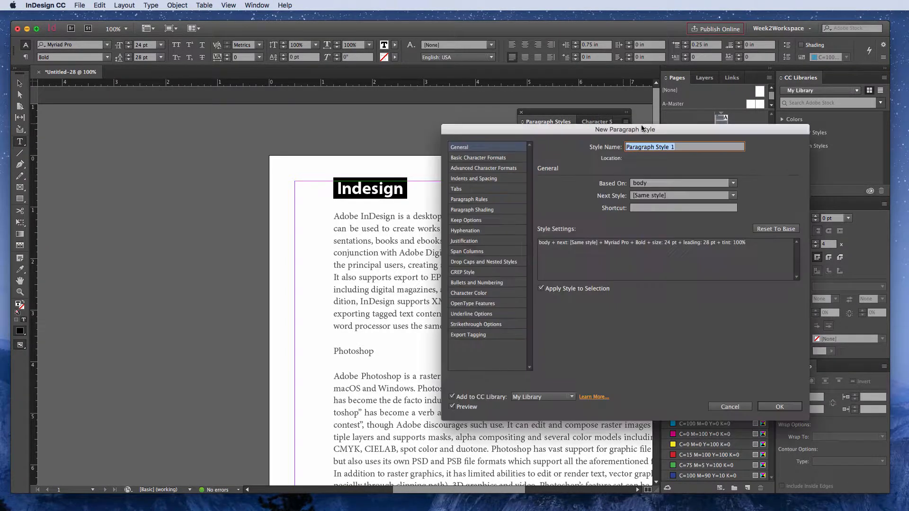
type("headline")
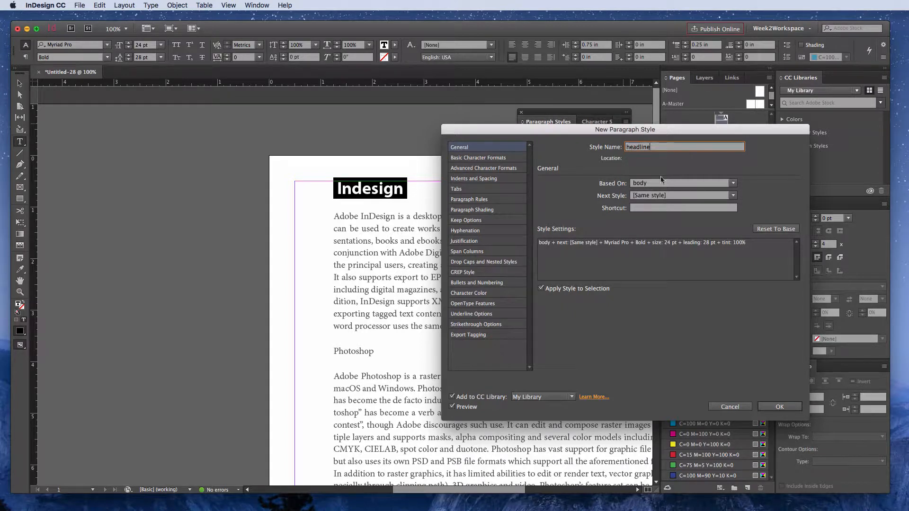
left_click(479, 158)
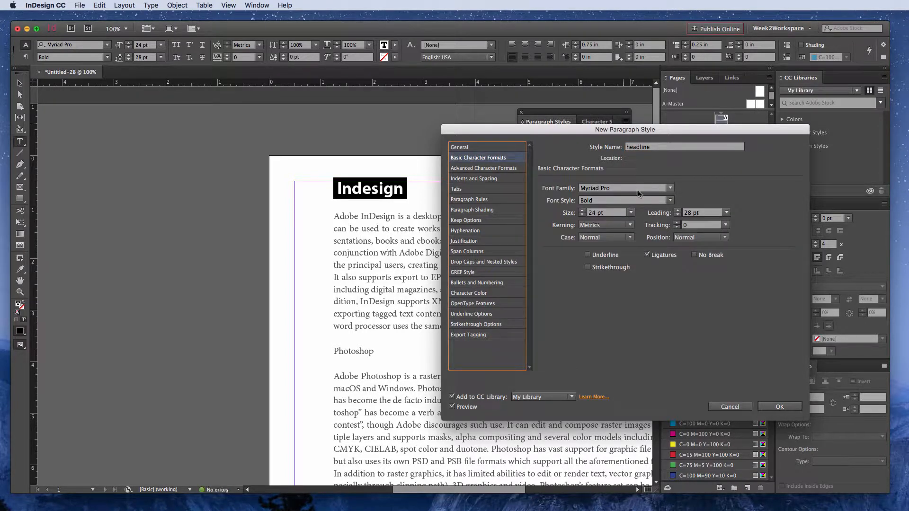
left_click(483, 147)
left_click(540, 289)
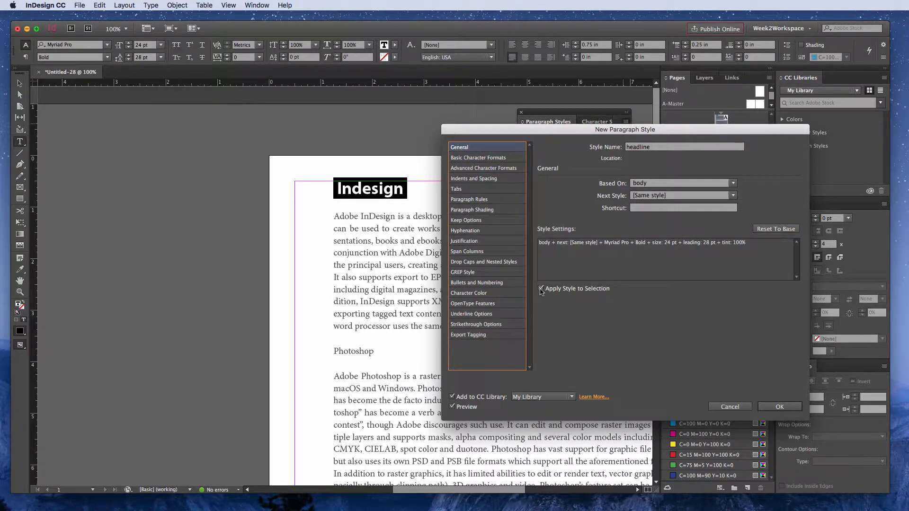
left_click(776, 408)
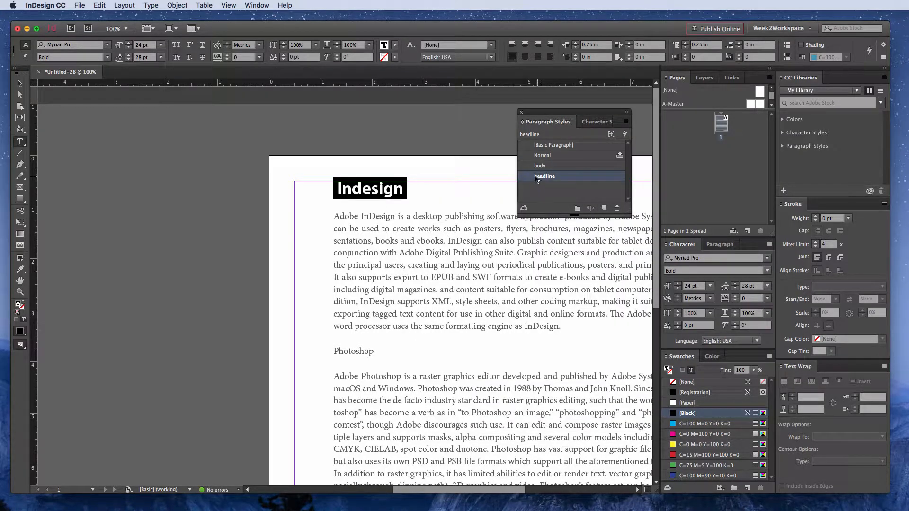
Step: Apply the headline paragraph style to the Photoshop and Illustrator headings
scroll(347, 314, "down", 3)
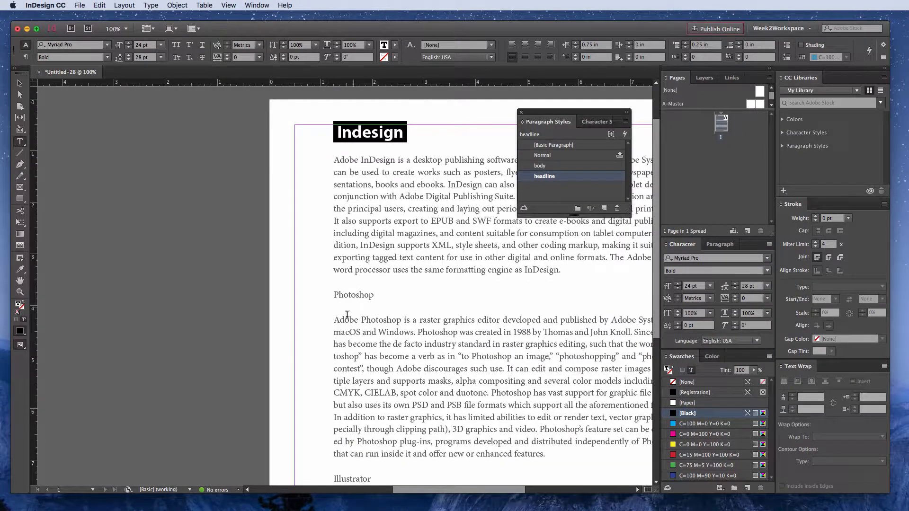
double_click(354, 294)
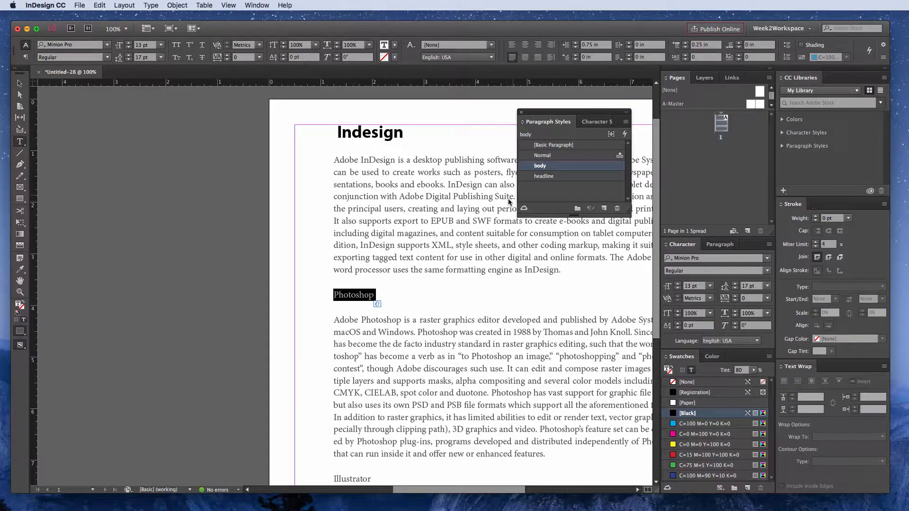
left_click(544, 176)
scroll(356, 327, "down", 3)
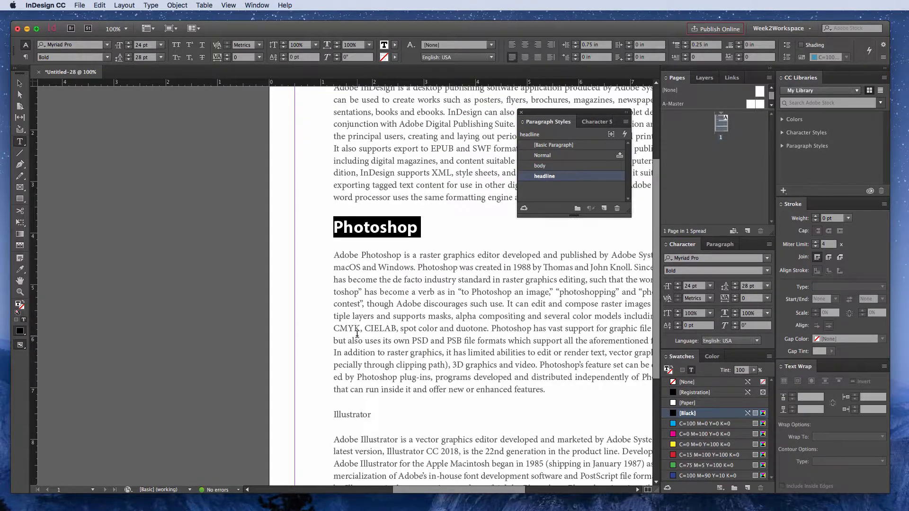
scroll(357, 333, "down", 1)
double_click(363, 387)
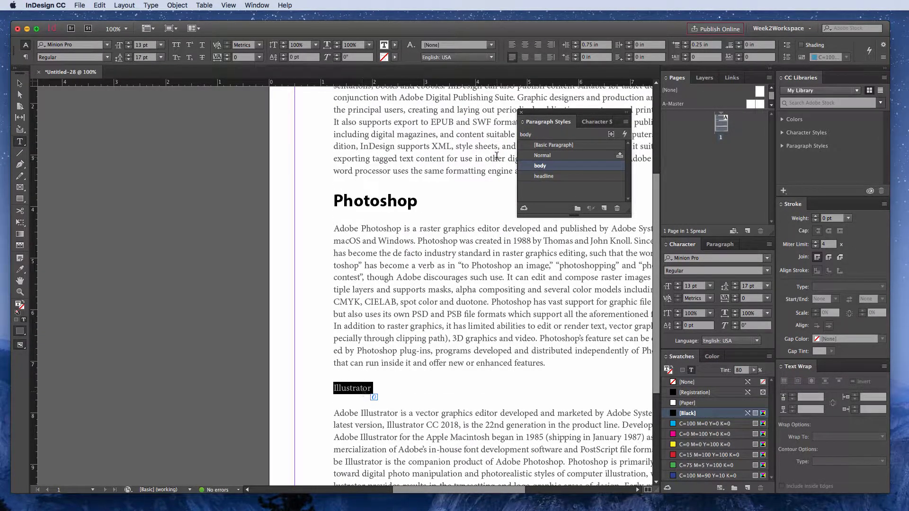
left_click(543, 176)
scroll(272, 375, "down", 1)
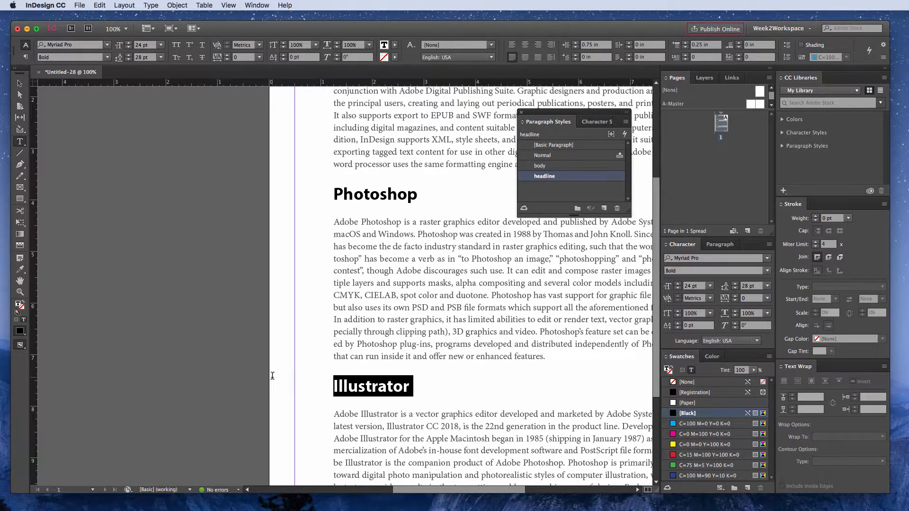
Step: Deselect the text and check the styled headings and paragraphs across the whole page
scroll(272, 376, "up", 6)
key("Escape")
left_click(258, 198)
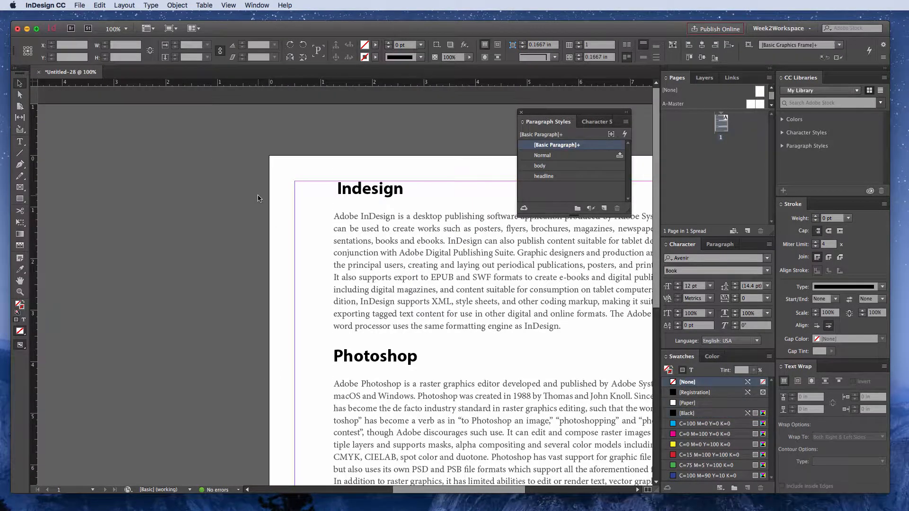
key("super+minus")
key("super+minus")
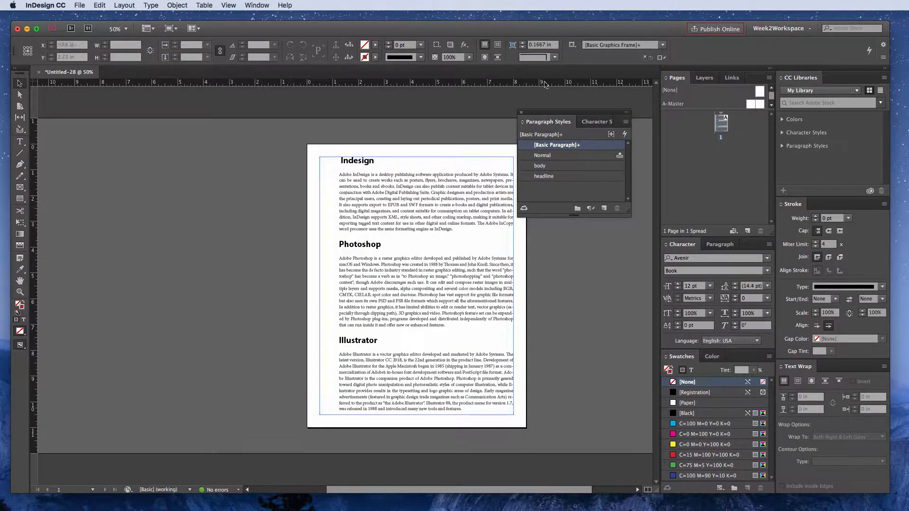
Step: Start a new character style and name it body bold
left_click(596, 122)
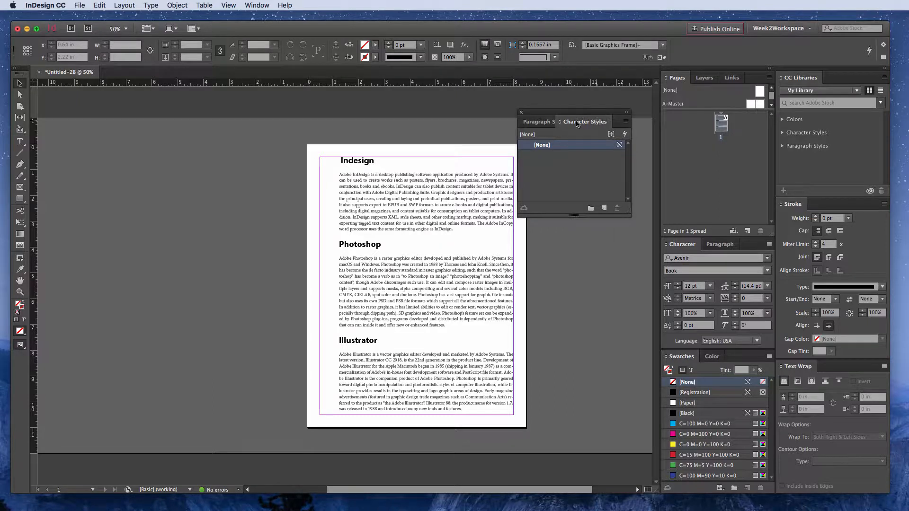
left_click(544, 122)
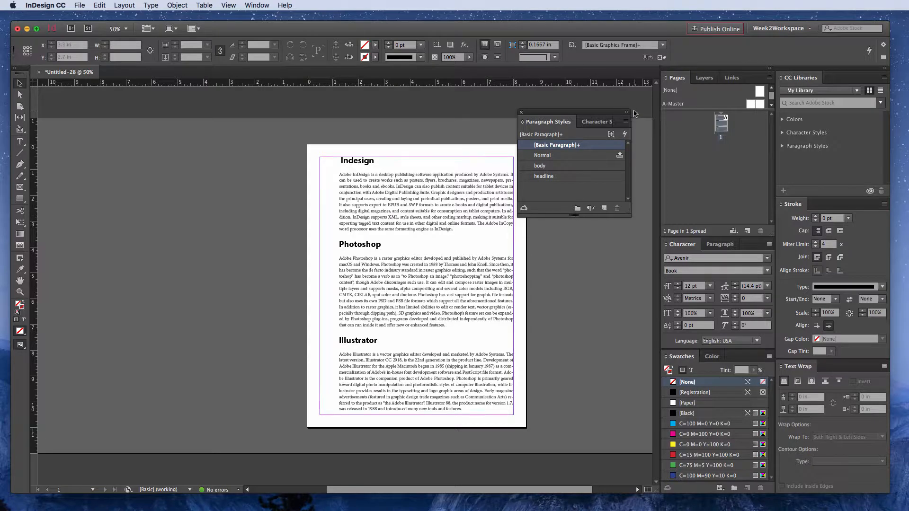
left_click(600, 122)
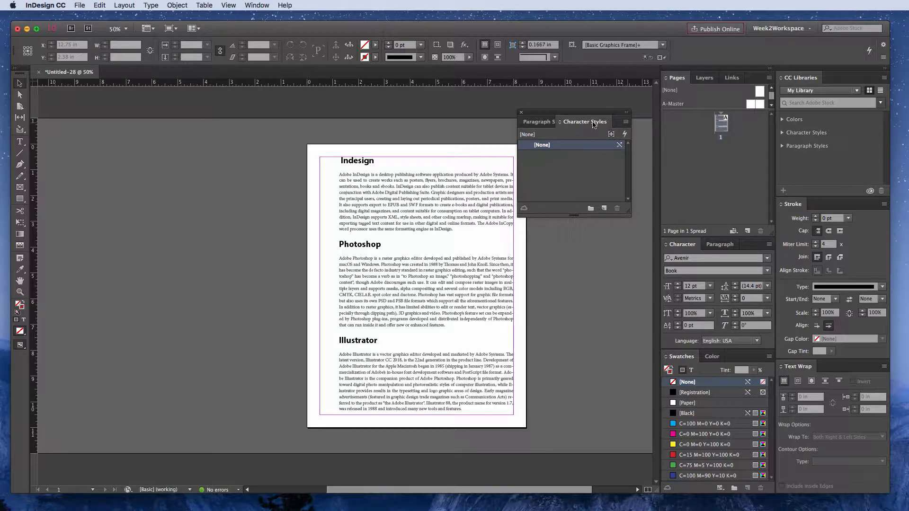
left_click(626, 122)
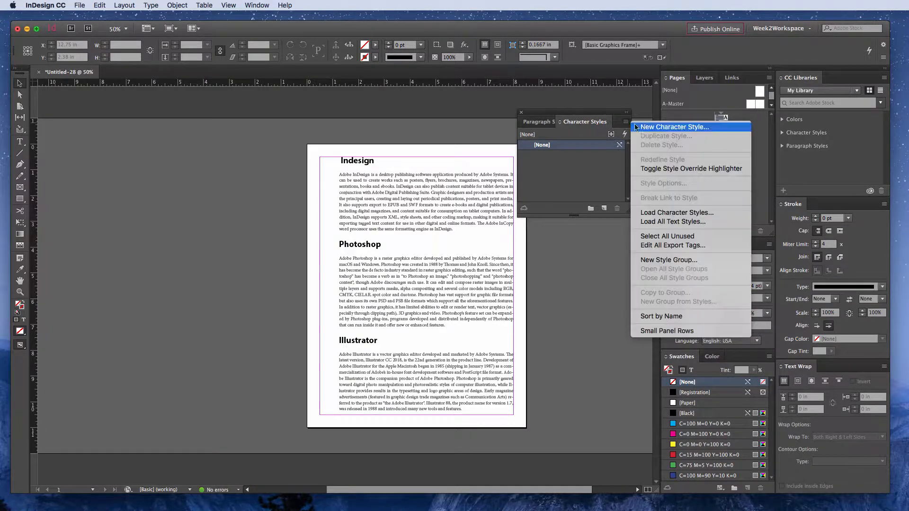
left_click(648, 127)
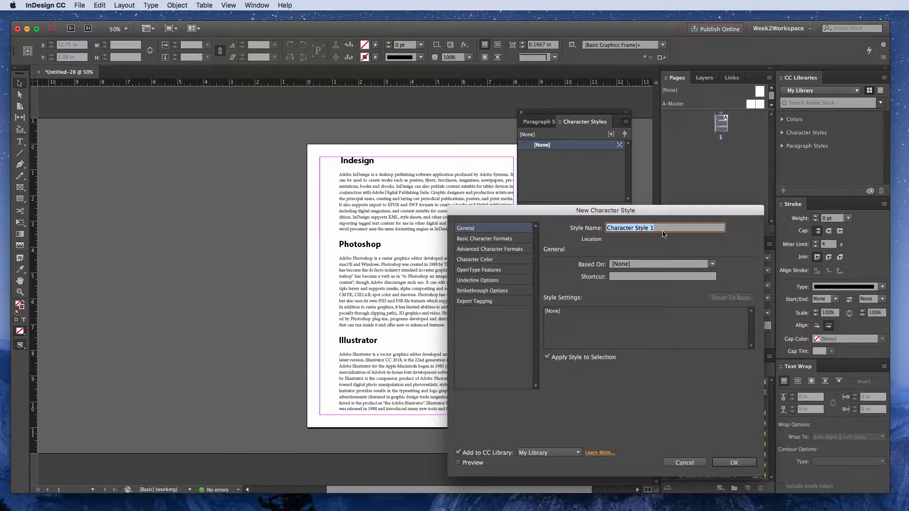
type("body bold")
Step: Set the body bold style's font to Myriad Pro Bold at 12 pt with 17 pt leading
left_click(506, 239)
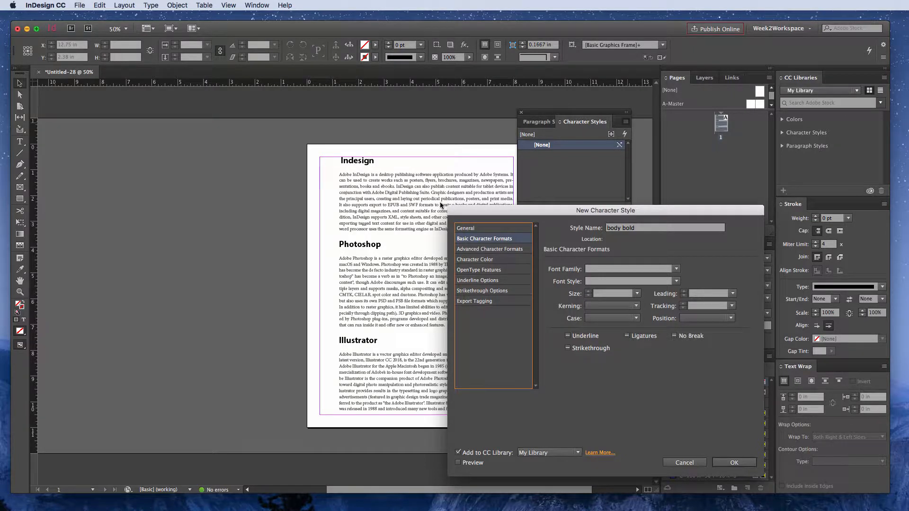
left_click(623, 270)
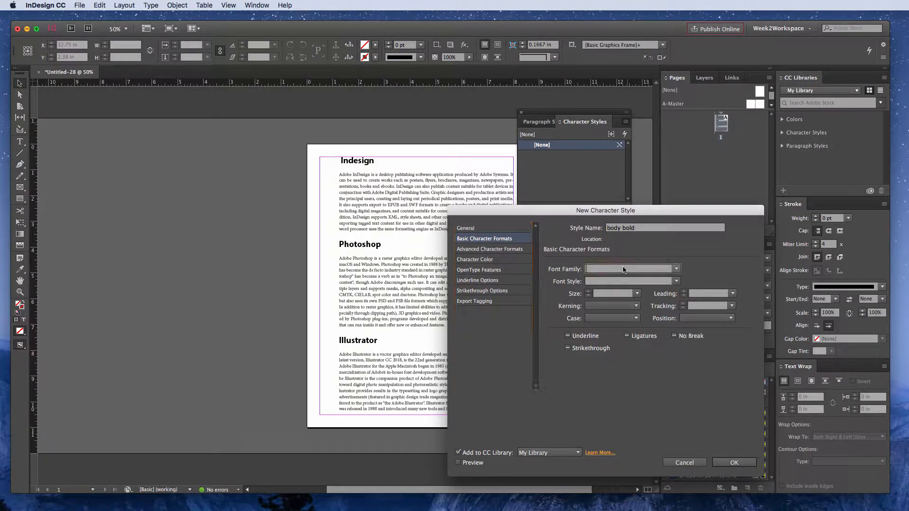
type("Myriad Pro")
left_click(676, 282)
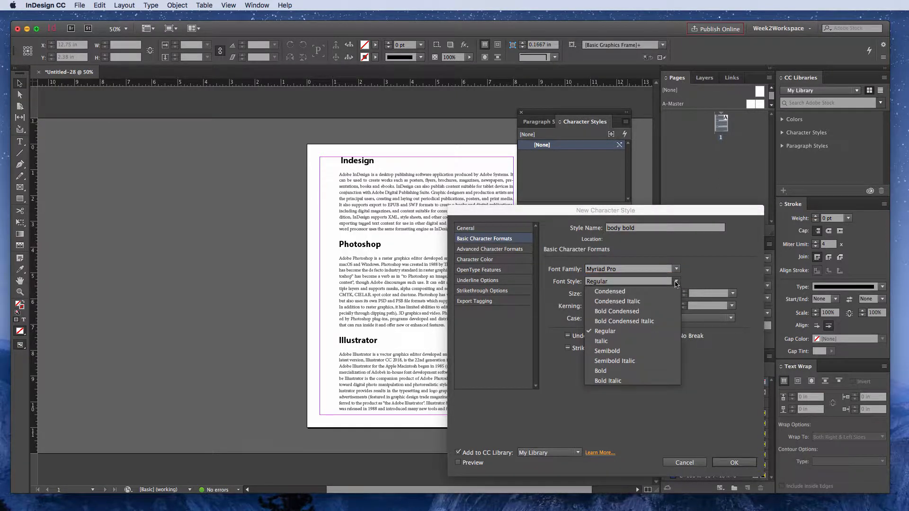
left_click(616, 372)
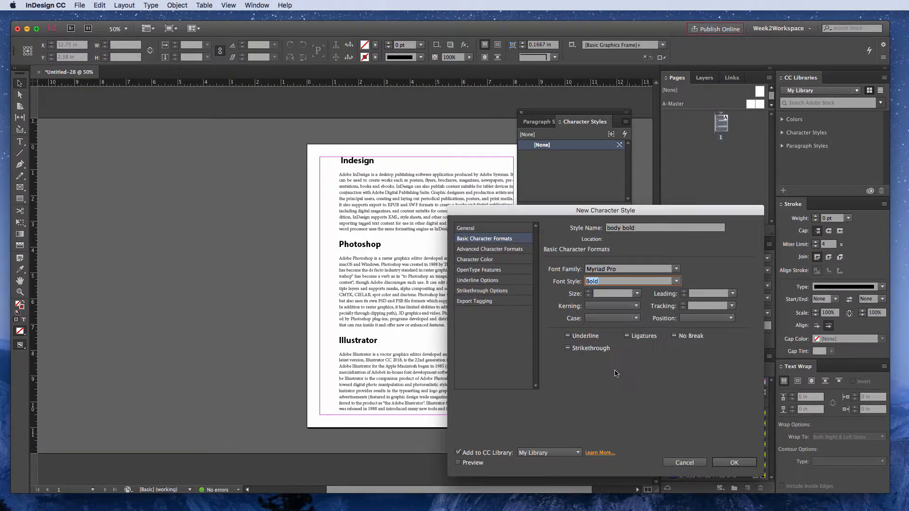
left_click(605, 292)
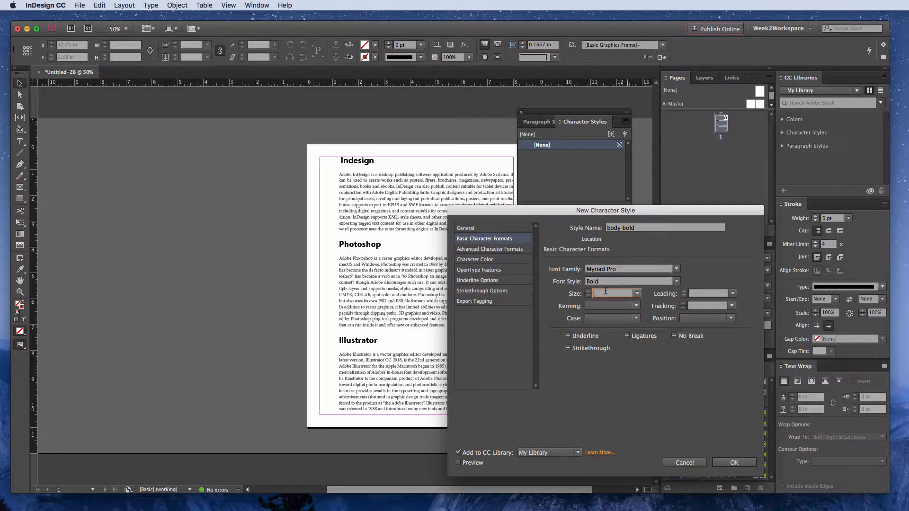
left_click(700, 294)
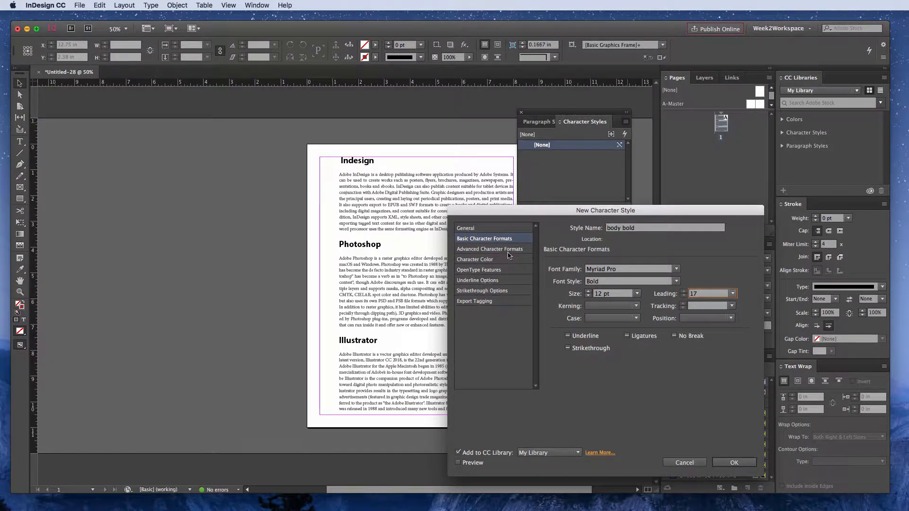
Step: Give the body bold style the Black character color at 100% tint and create the style
left_click(481, 262)
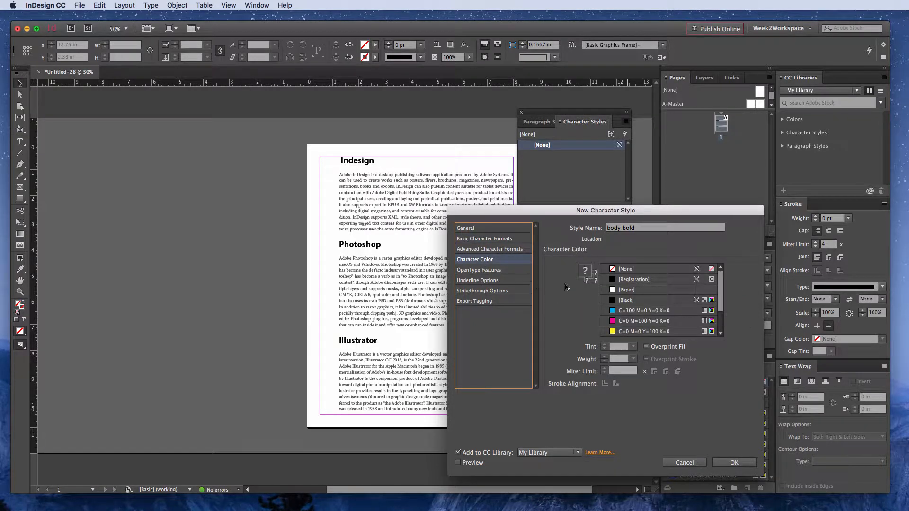
left_click(625, 301)
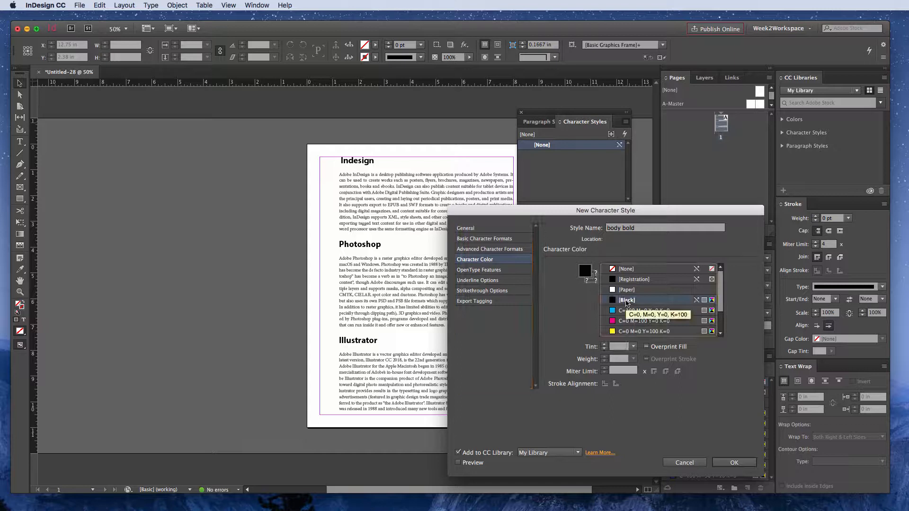
left_click(633, 348)
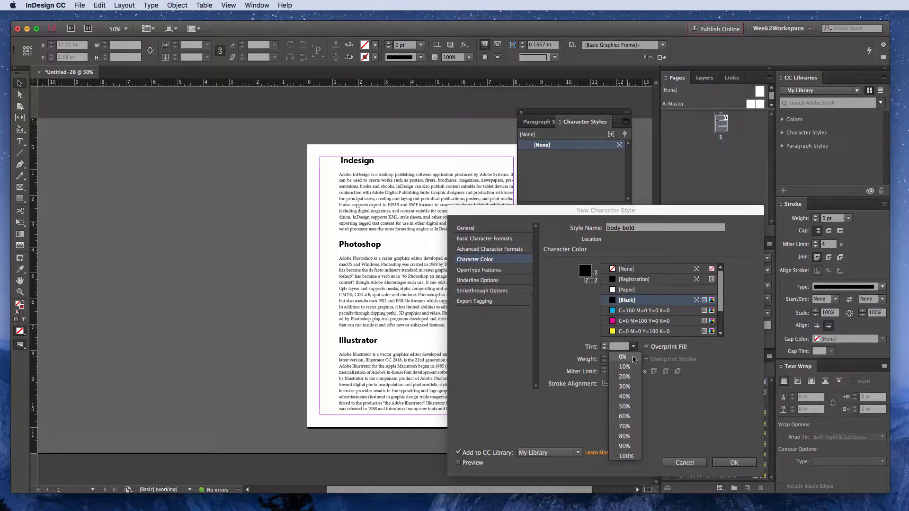
left_click(630, 457)
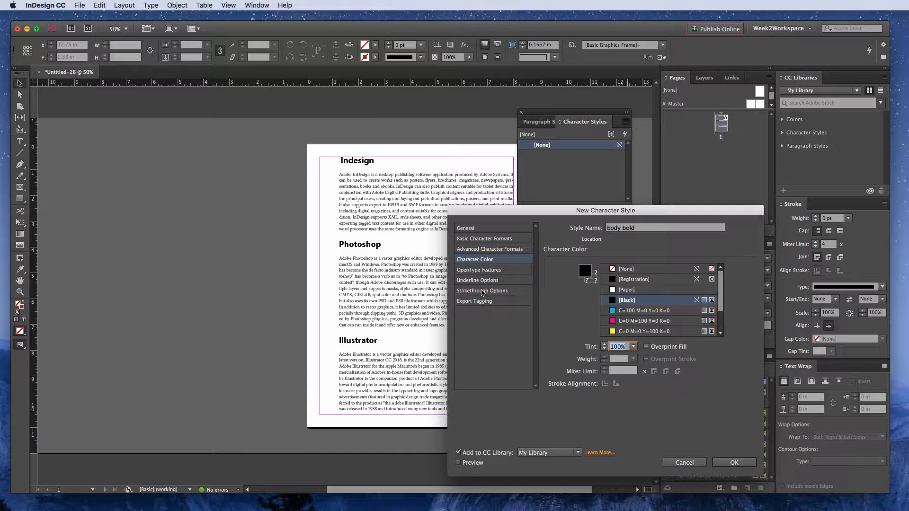
left_click(491, 250)
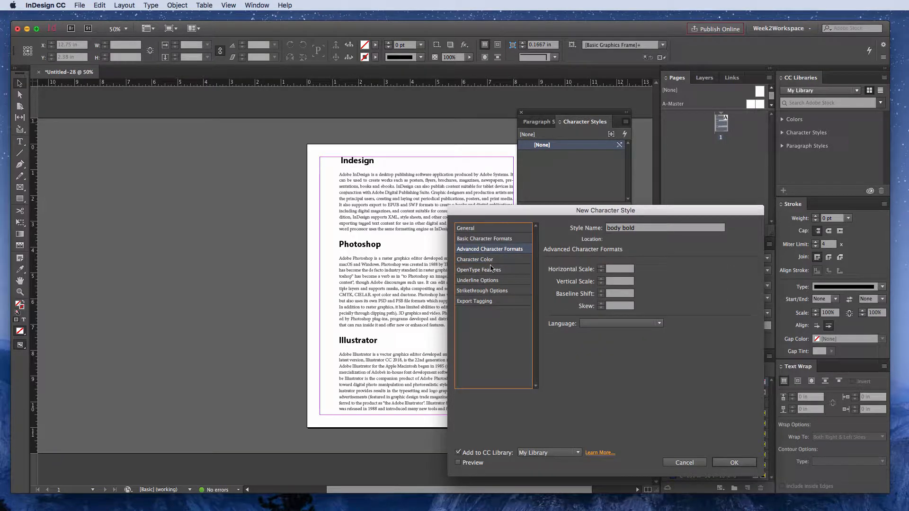
left_click(473, 239)
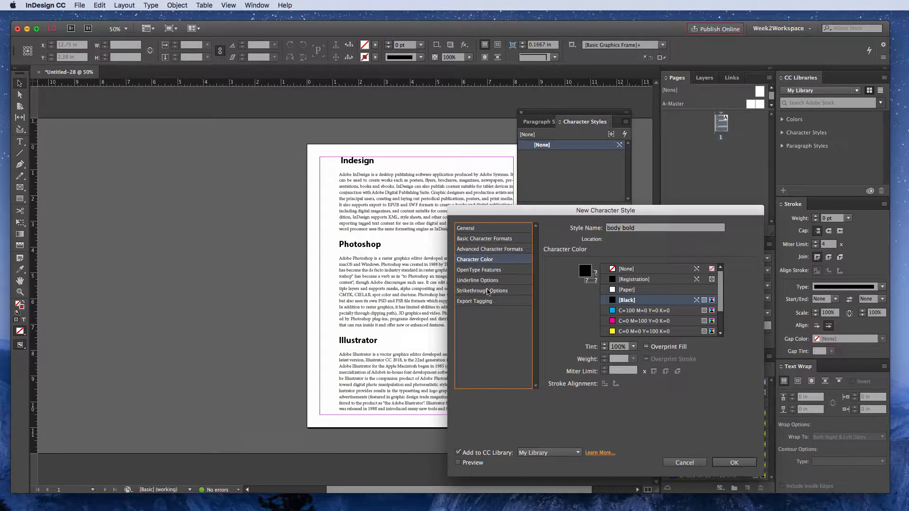
left_click(733, 462)
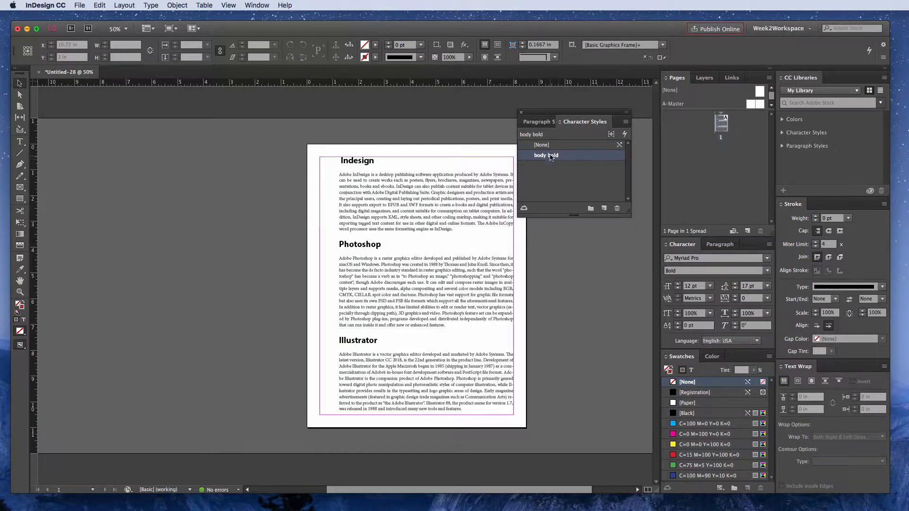
Step: Apply the body bold character style to the words "Adobe InDesign" that open the first paragraph
key("super+equal")
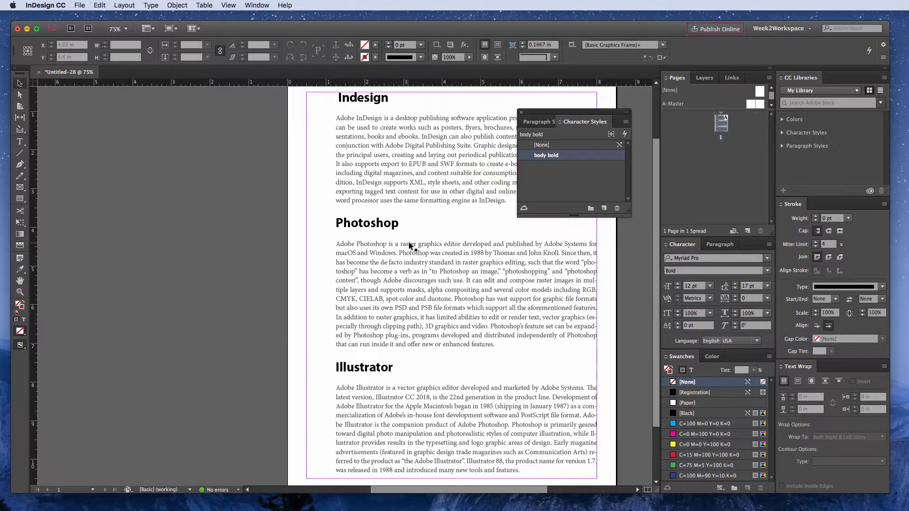
double_click(356, 117)
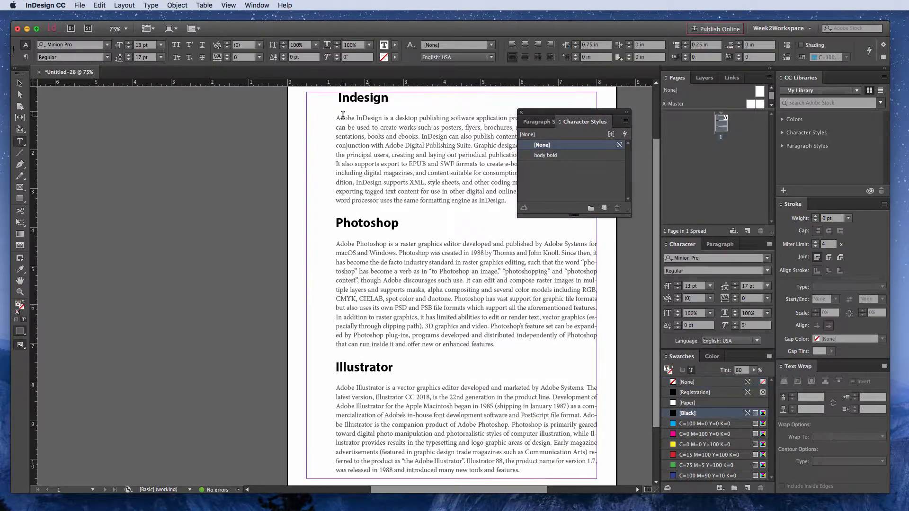
left_click_drag(379, 118, 335, 116)
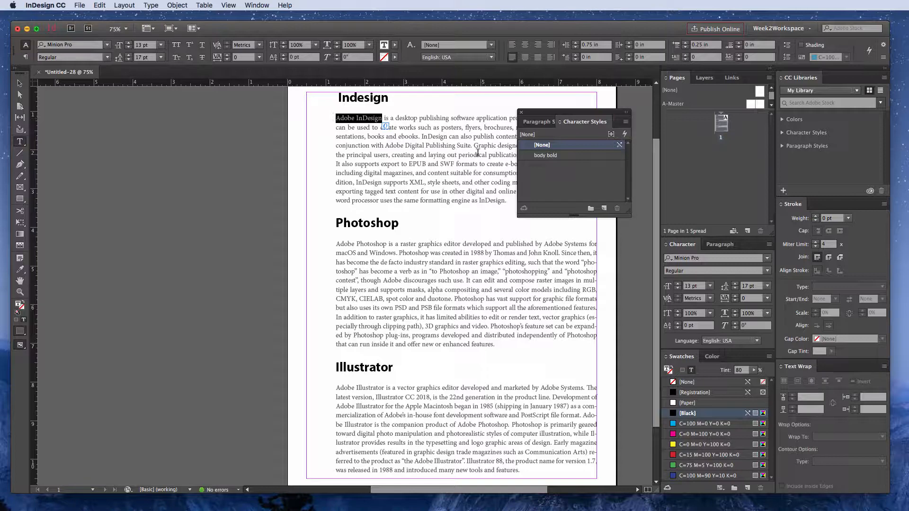
left_click(554, 156)
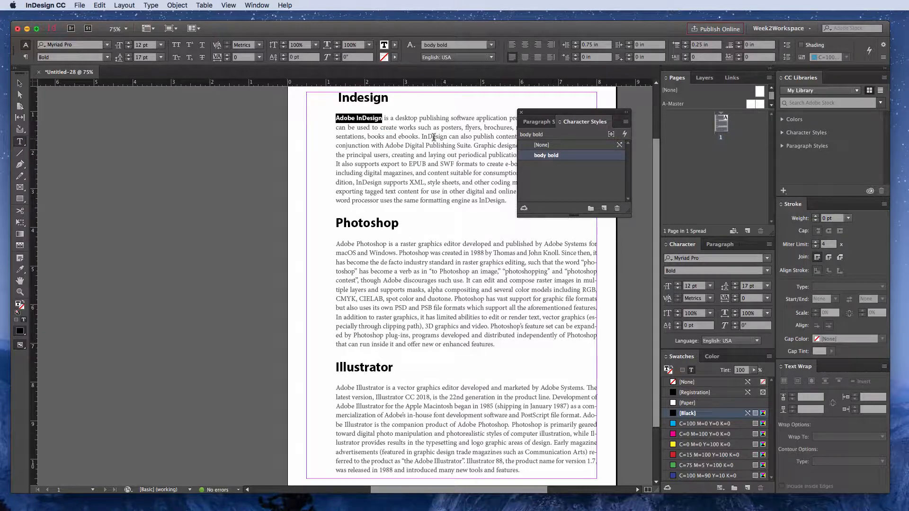
left_click(419, 136)
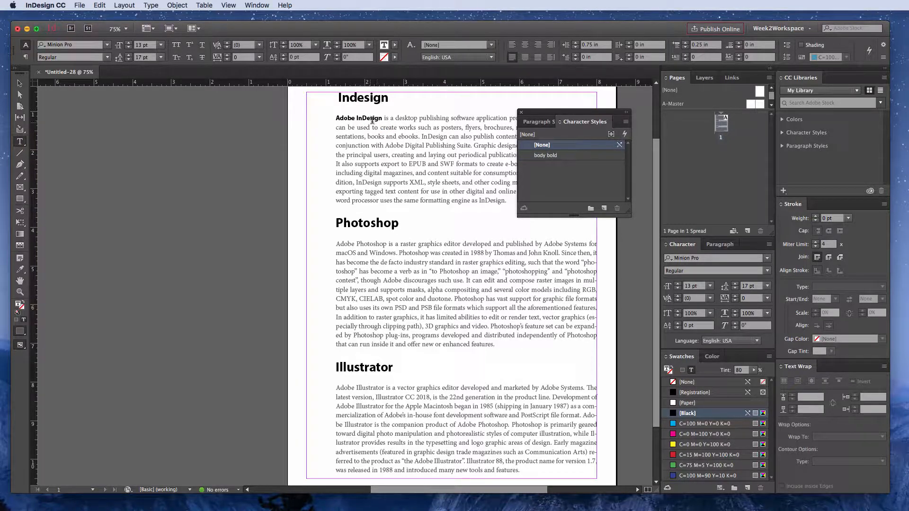
Step: Apply the body bold style to the opening words "Adobe Photoshop" and "Adobe Illustrator" in their paragraphs, and deselect the text frame
left_click_drag(386, 244, 336, 244)
left_click(545, 156)
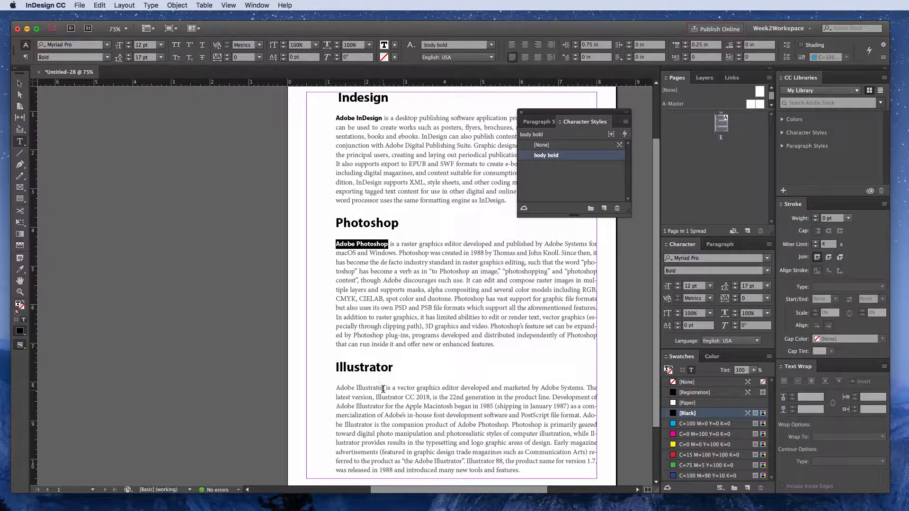
left_click_drag(384, 388, 336, 387)
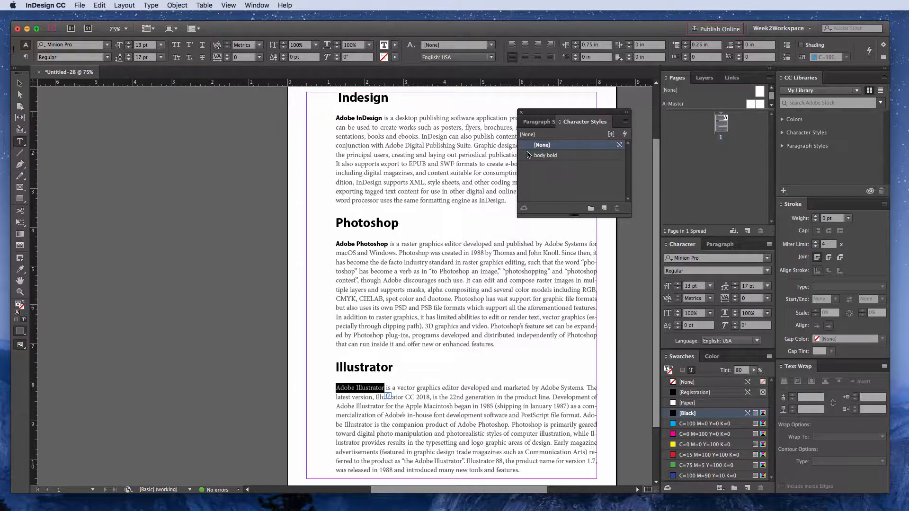
left_click(552, 156)
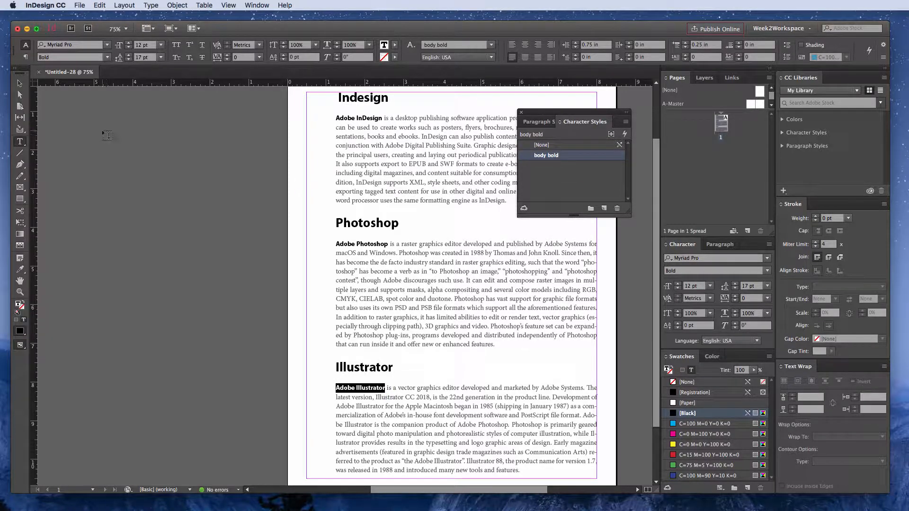
left_click(19, 83)
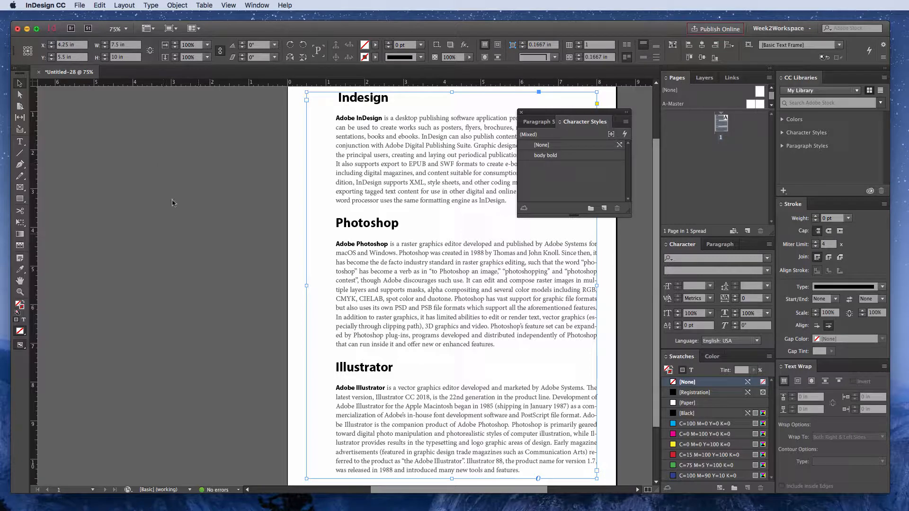
left_click(291, 221)
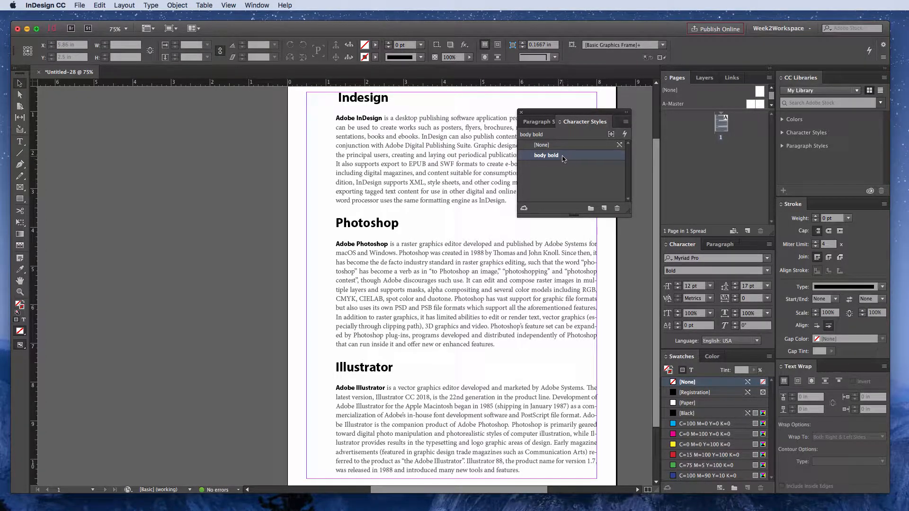
Step: Edit the body bold style's character color to C=100 M=0 Y=0 K=0 and preview the change on the page
left_click(626, 122)
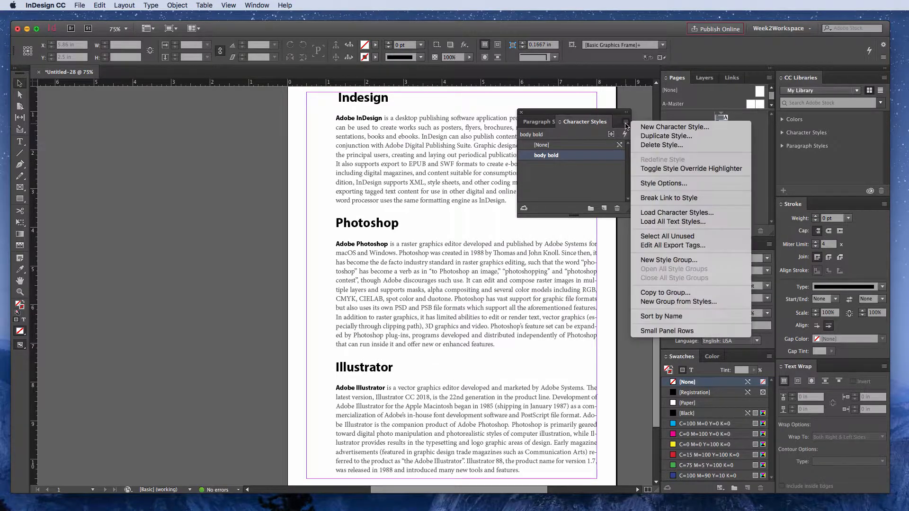
left_click(648, 184)
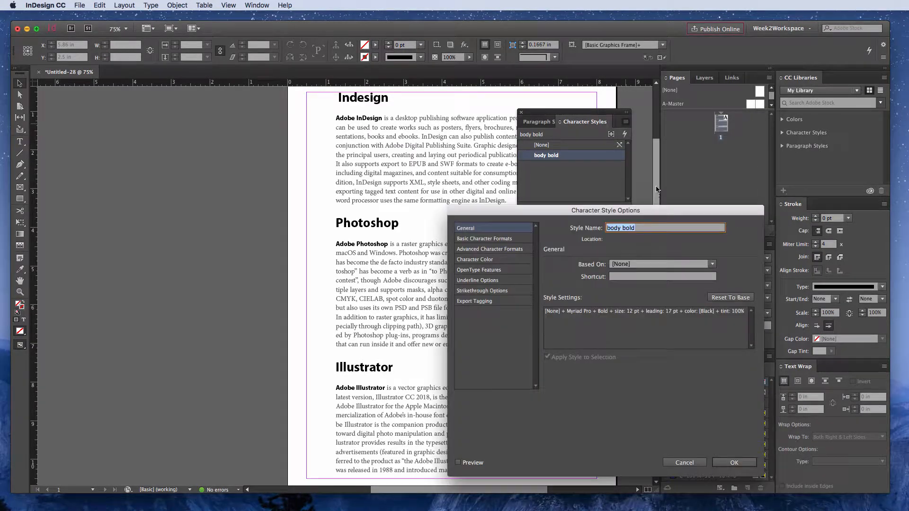
left_click(479, 260)
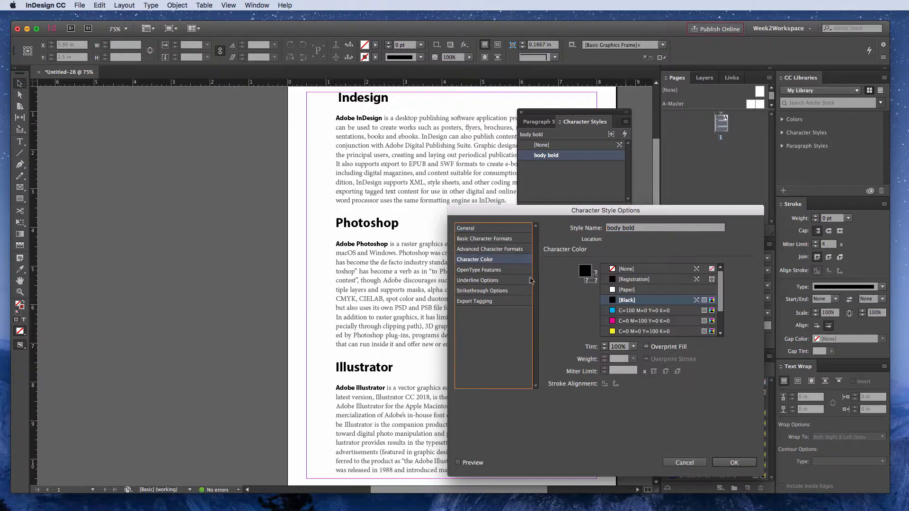
left_click(640, 313)
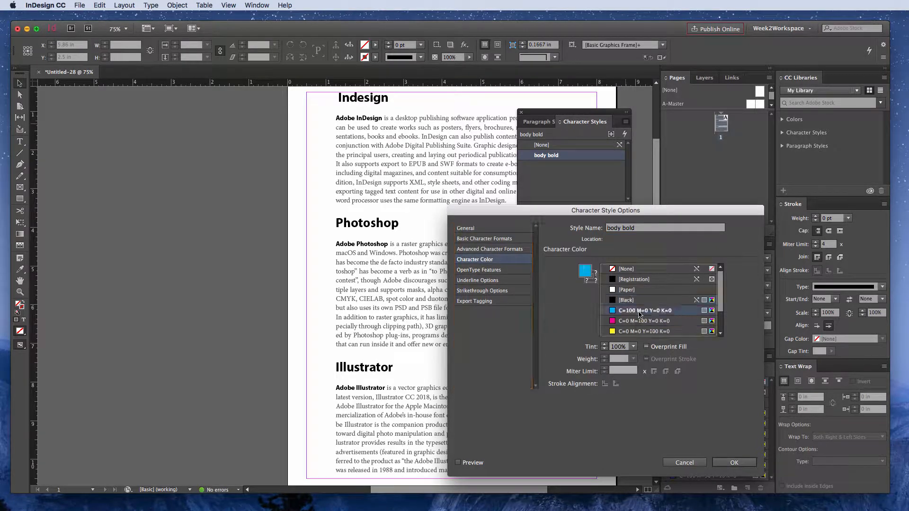
left_click(458, 463)
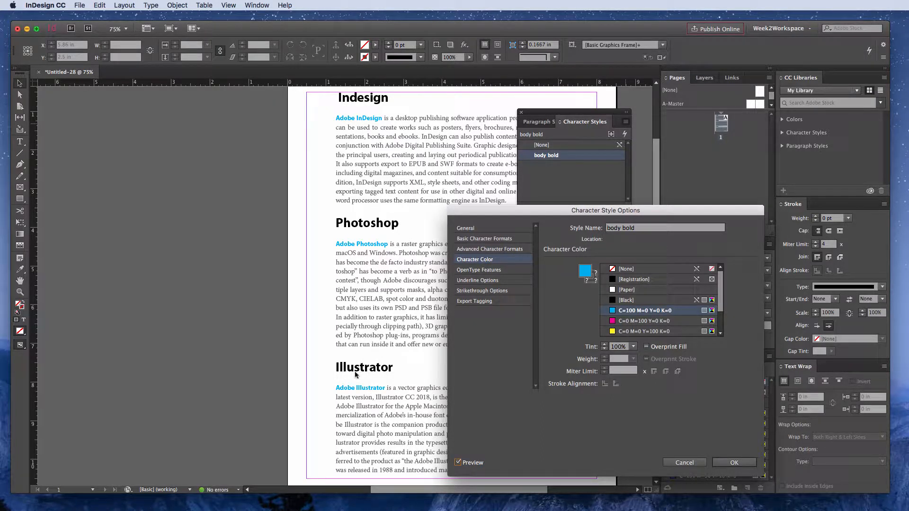
Step: Preview the body bold style at a size of 19 pt and discard all the style edits
left_click(479, 239)
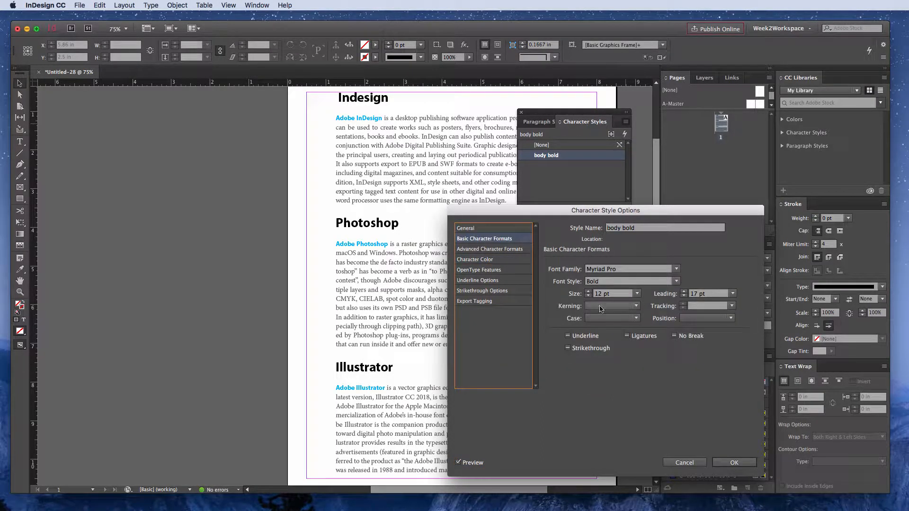
left_click(589, 292)
left_click(589, 291)
left_click(589, 291)
left_click(589, 292)
left_click(589, 291)
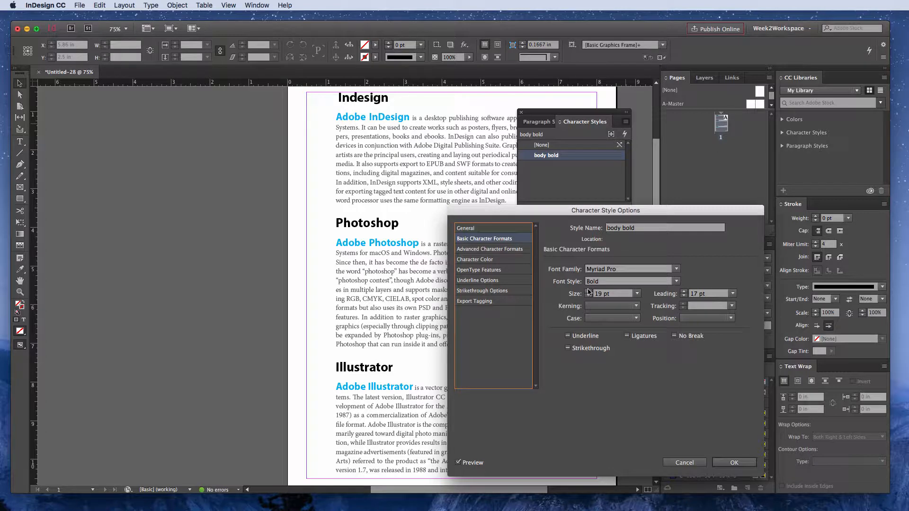
left_click(685, 462)
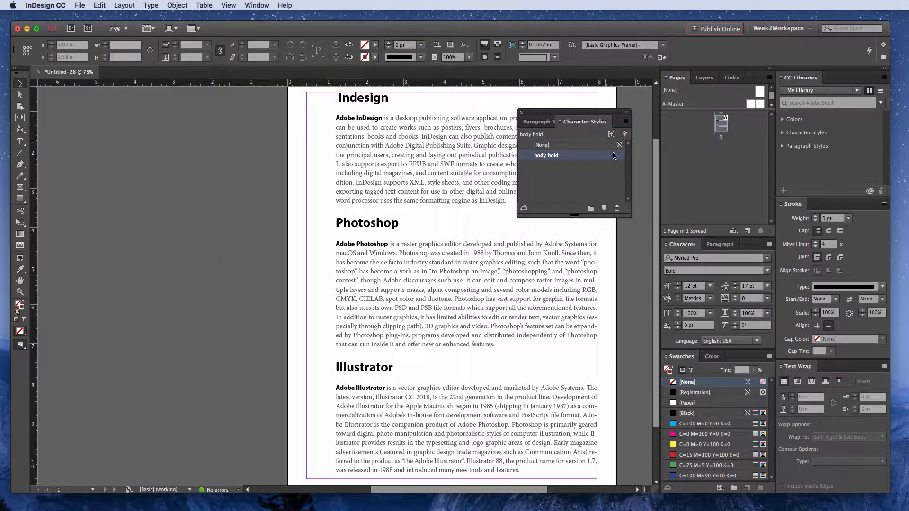
Step: Create a 0.5 in by 0.5 in rectangle frame and position it against the left margin beside the start of the InDesign paragraph
left_click_drag(530, 113, 643, 195)
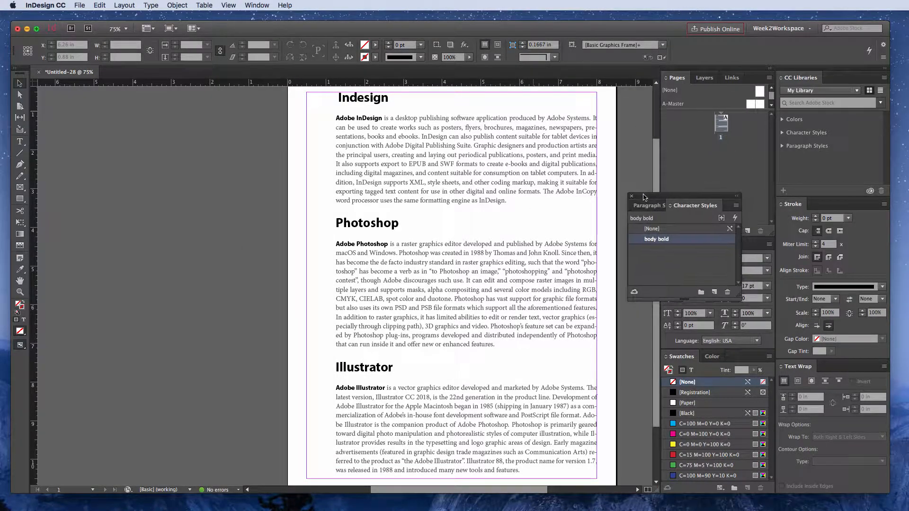
left_click(293, 361)
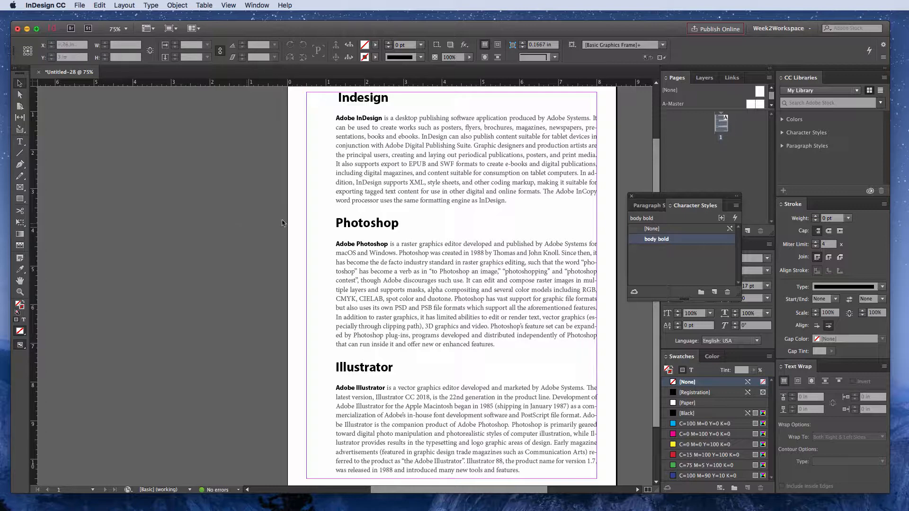
left_click(20, 188)
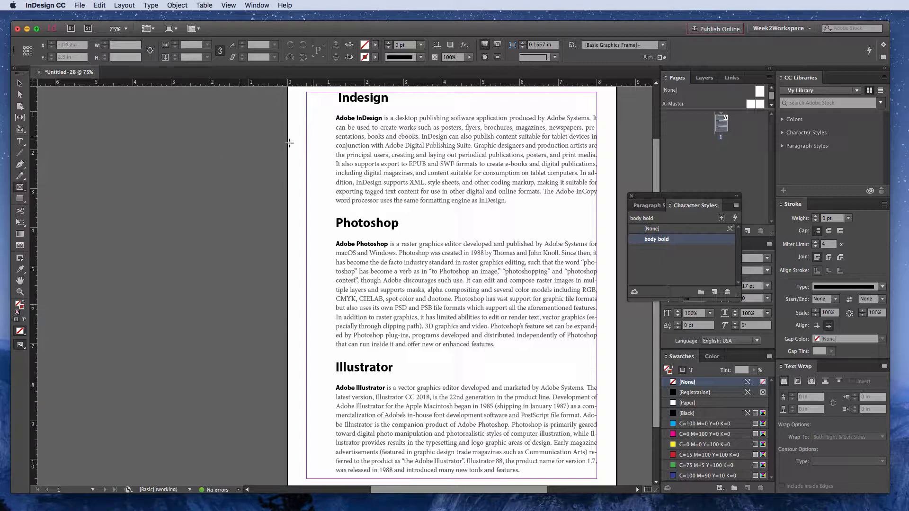
left_click(317, 130)
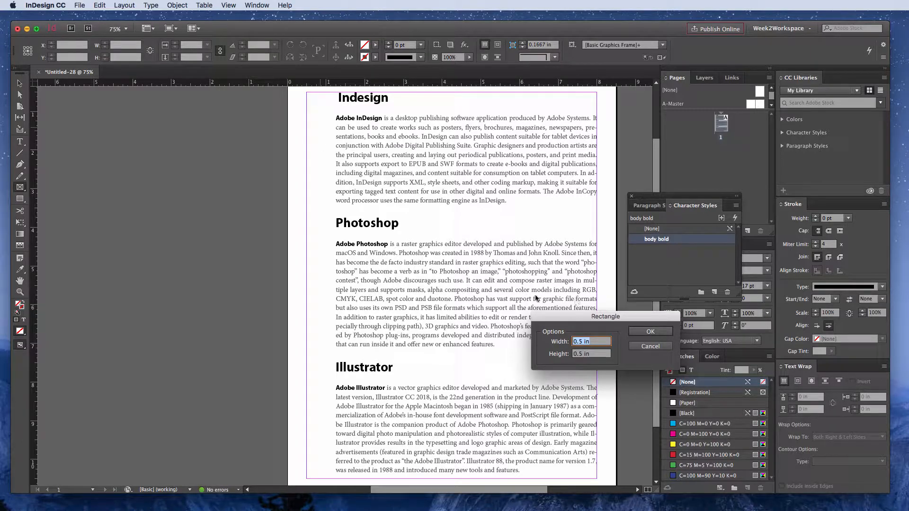
left_click_drag(587, 320, 427, 161)
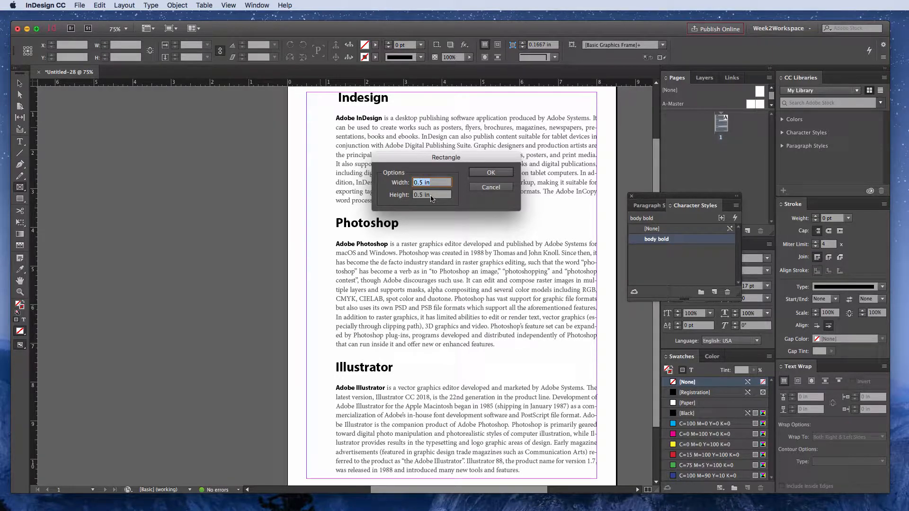
left_click(502, 171)
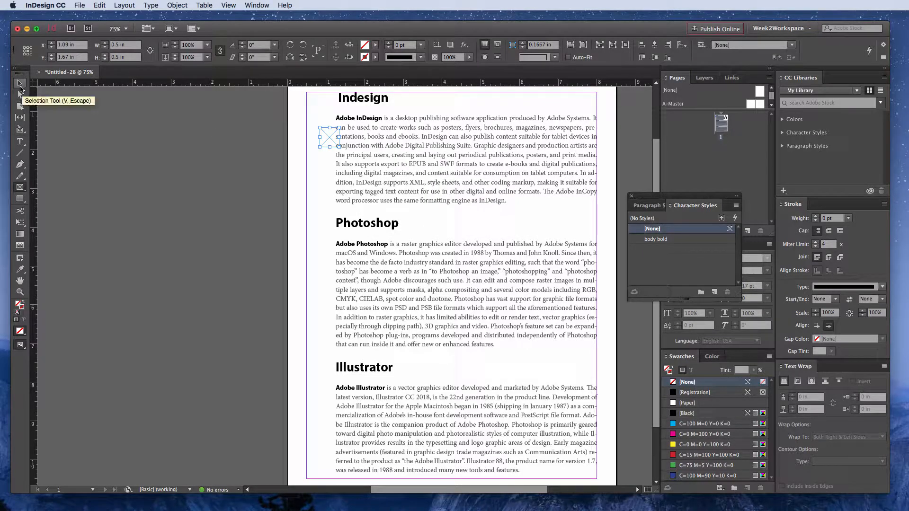
left_click(21, 85)
left_click_drag(328, 138, 316, 126)
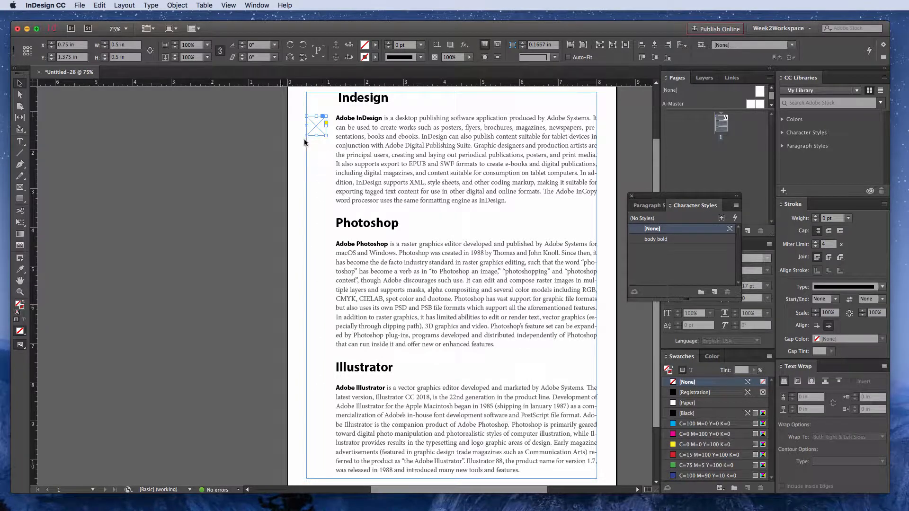
Step: Copy the small frame and position duplicates against the left margin beside the starts of the Photoshop and Illustrator paragraphs
left_click(99, 5)
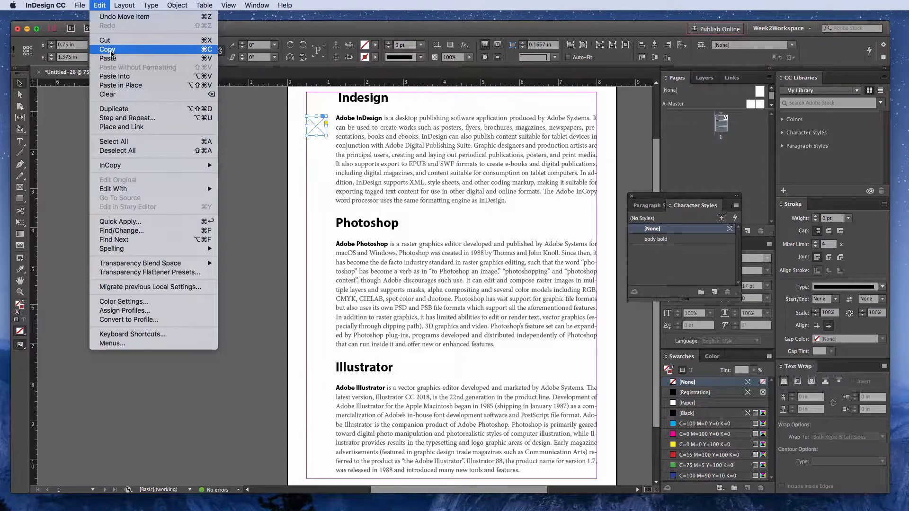
left_click(302, 133)
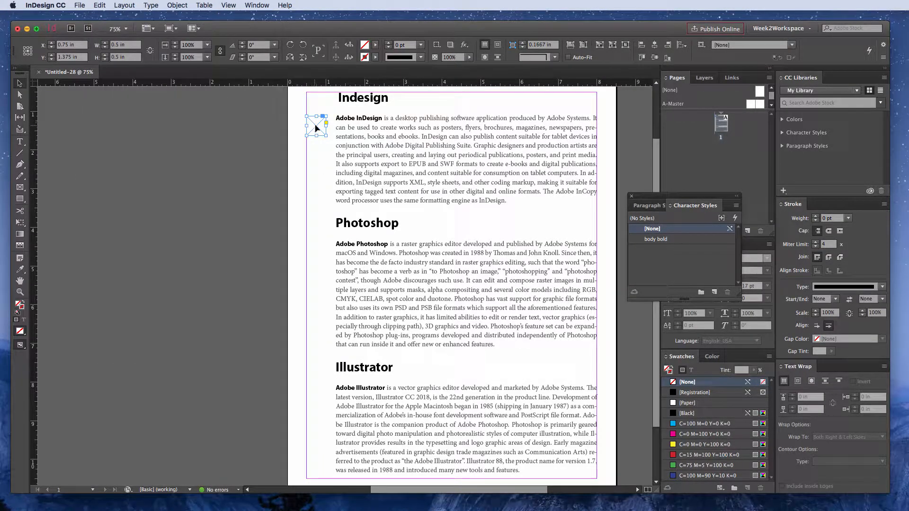
left_click_drag(328, 125, 355, 279)
left_click_drag(342, 289, 315, 253)
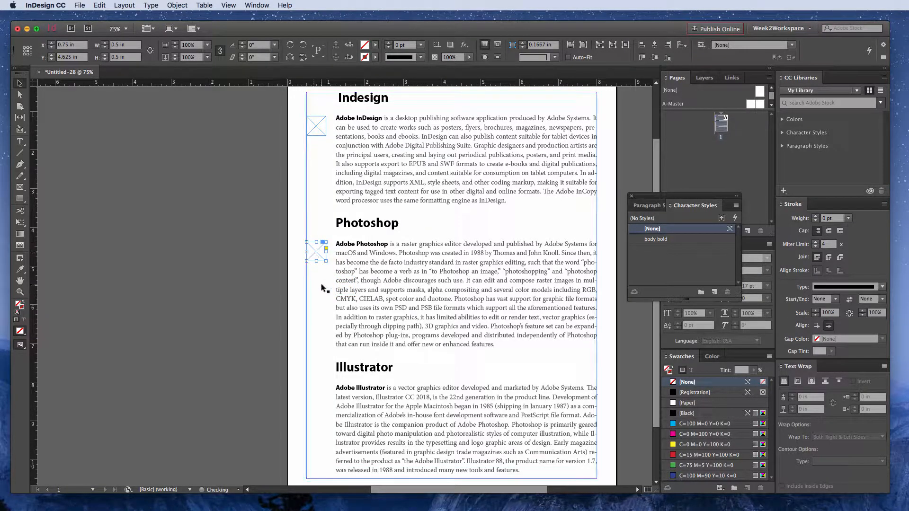
key("super+v")
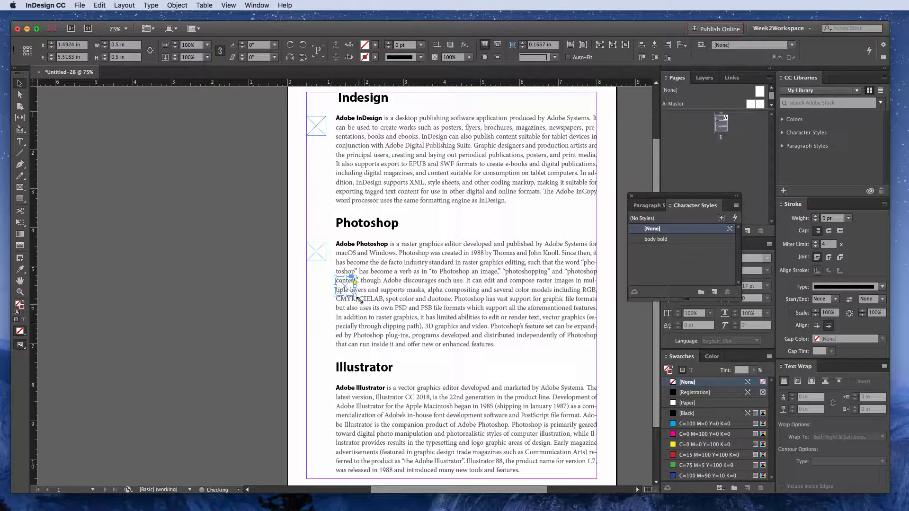
left_click_drag(344, 290, 311, 392)
left_click(250, 352)
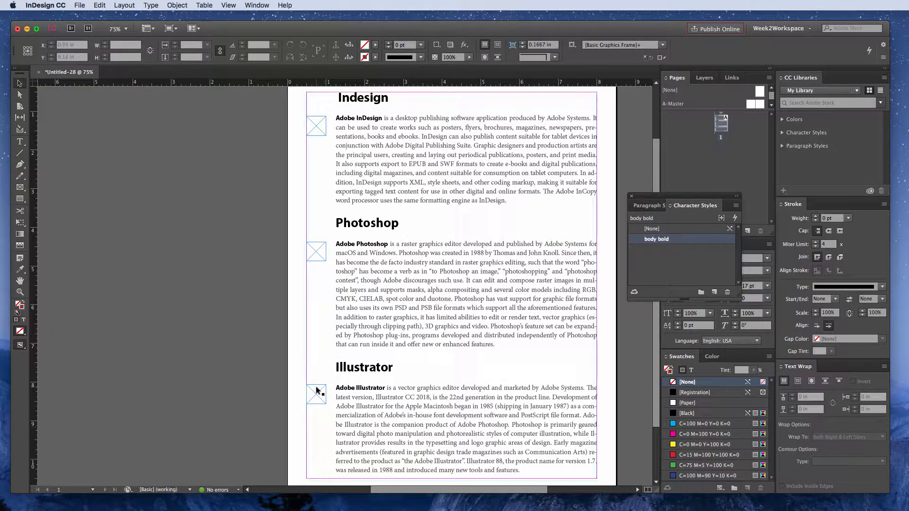
Step: Place indesignlogo.png in the frame beside the InDesign paragraph and fit the content proportionally
left_click(316, 131)
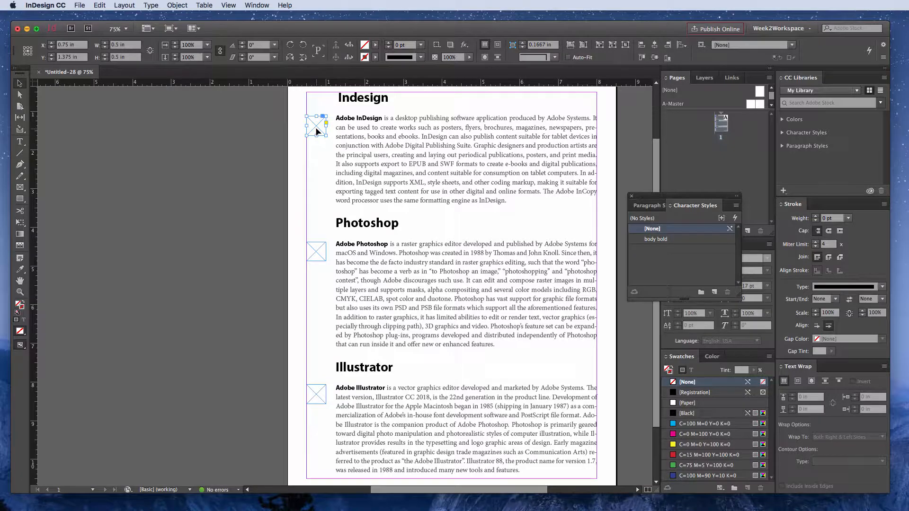
left_click(79, 5)
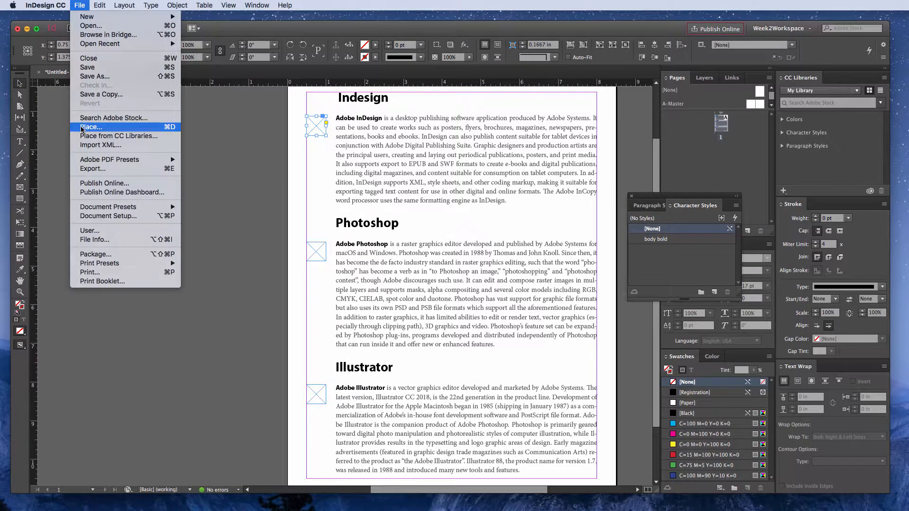
left_click(90, 126)
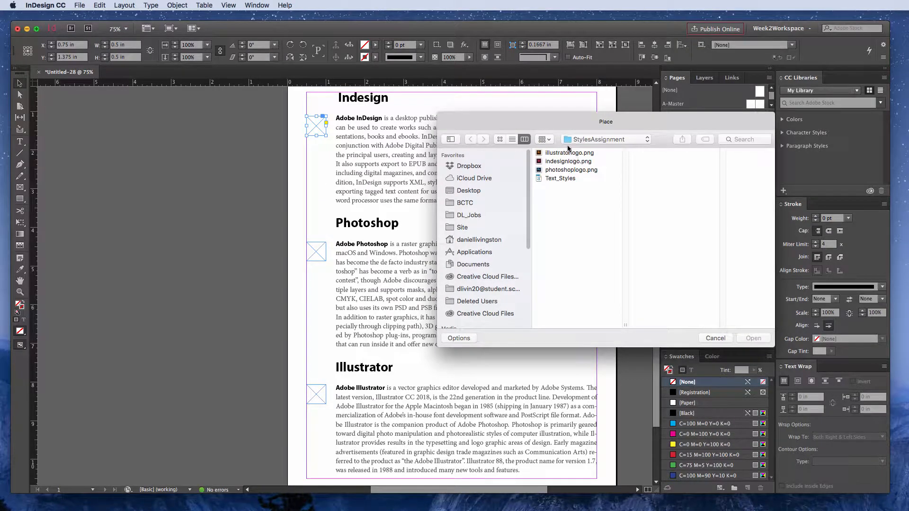
left_click(566, 163)
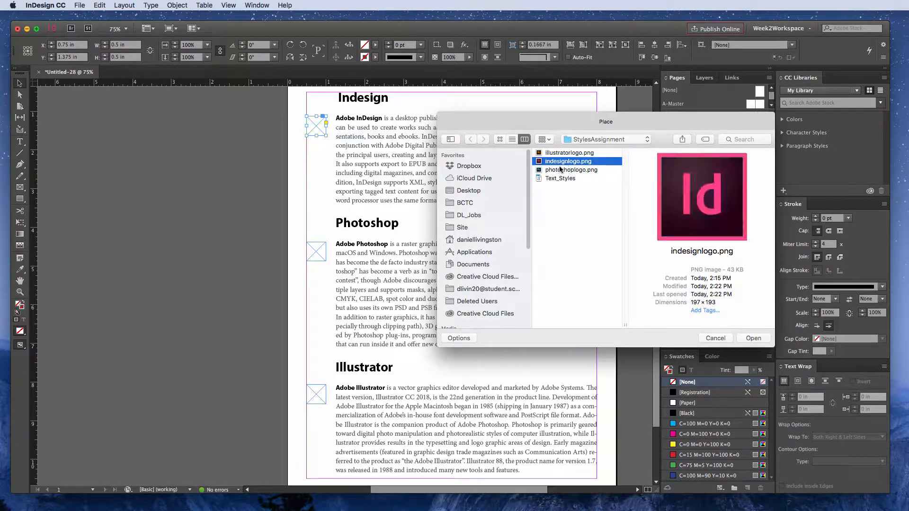
left_click(752, 338)
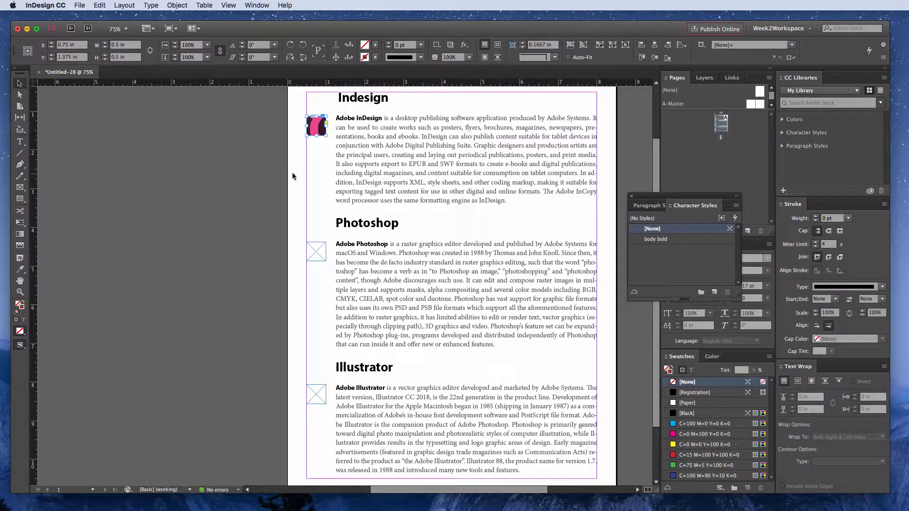
right_click(315, 128)
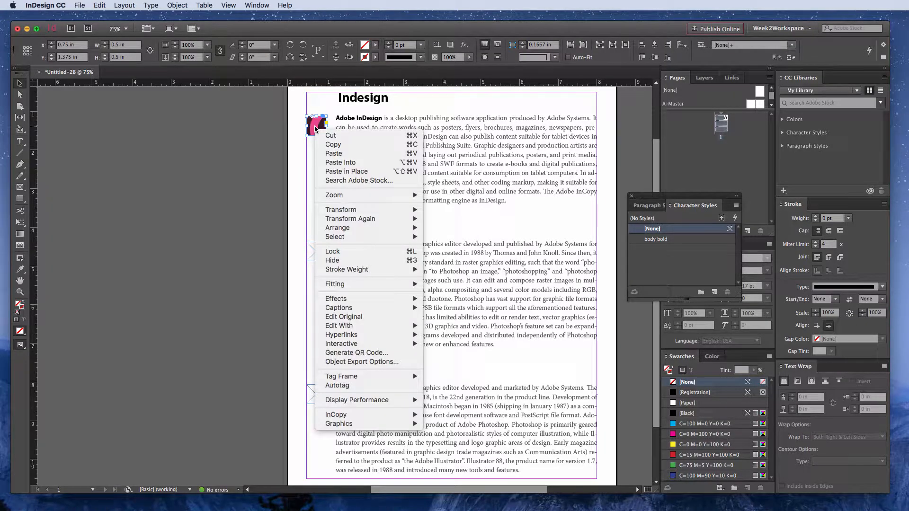
mouse_move(331, 286)
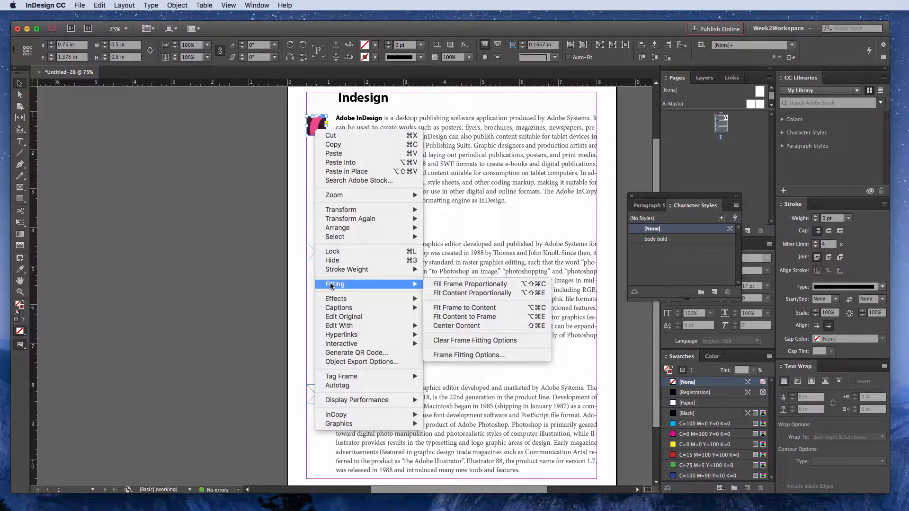
left_click(459, 294)
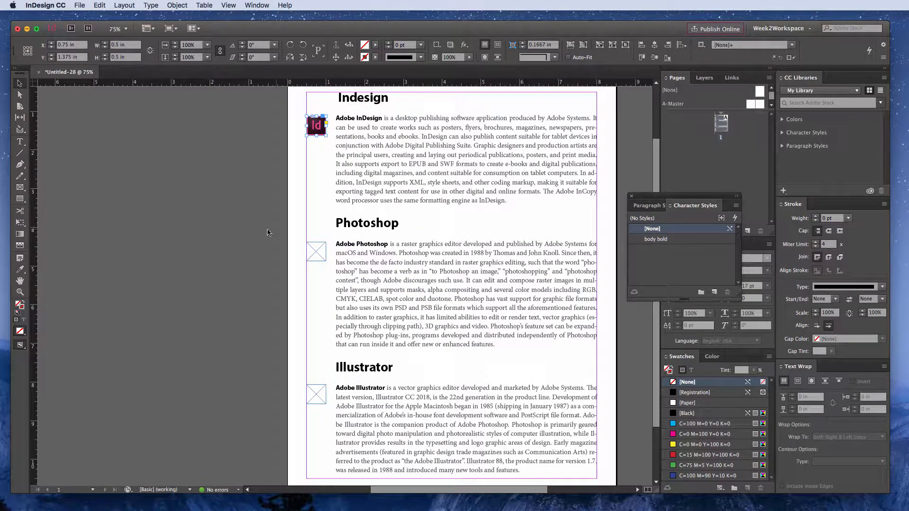
Step: Place photoshoplogo.png in the frame beside the Photoshop paragraph and make it fill the frame proportionally
left_click(313, 251)
key("super+d")
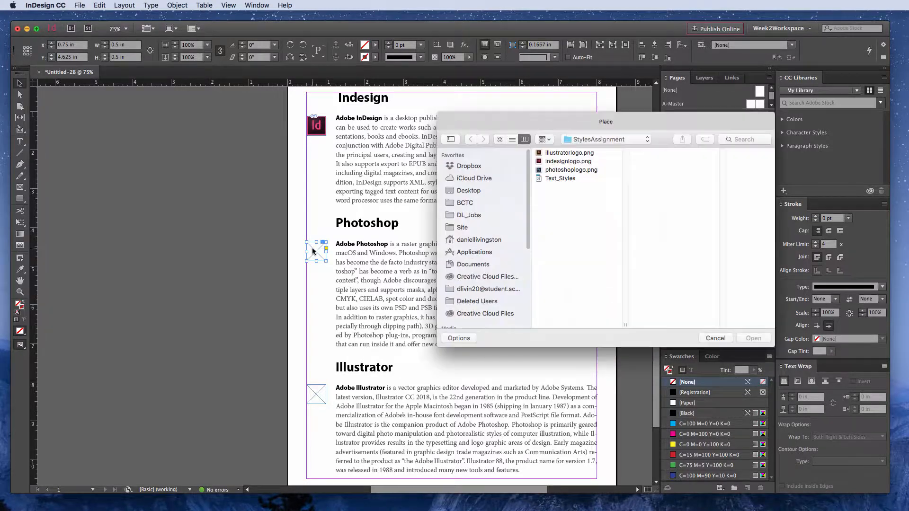
left_click(569, 170)
left_click(753, 338)
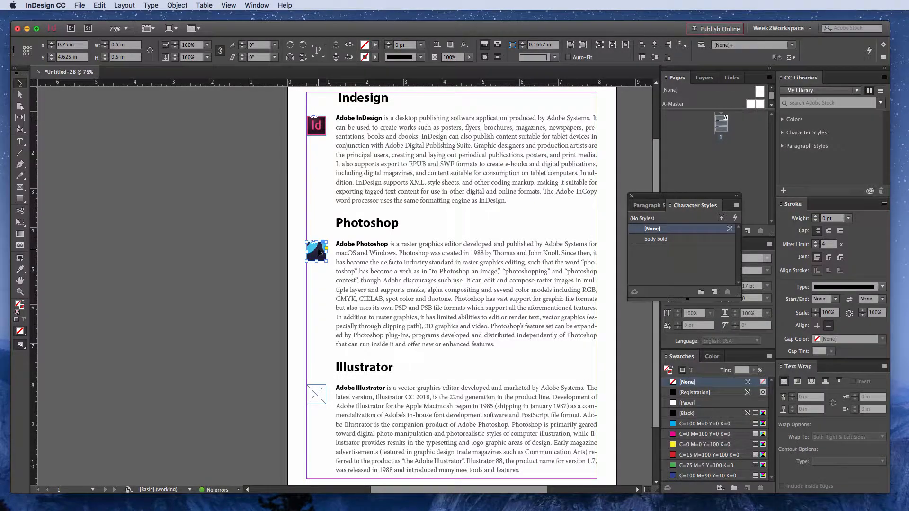
right_click(320, 252)
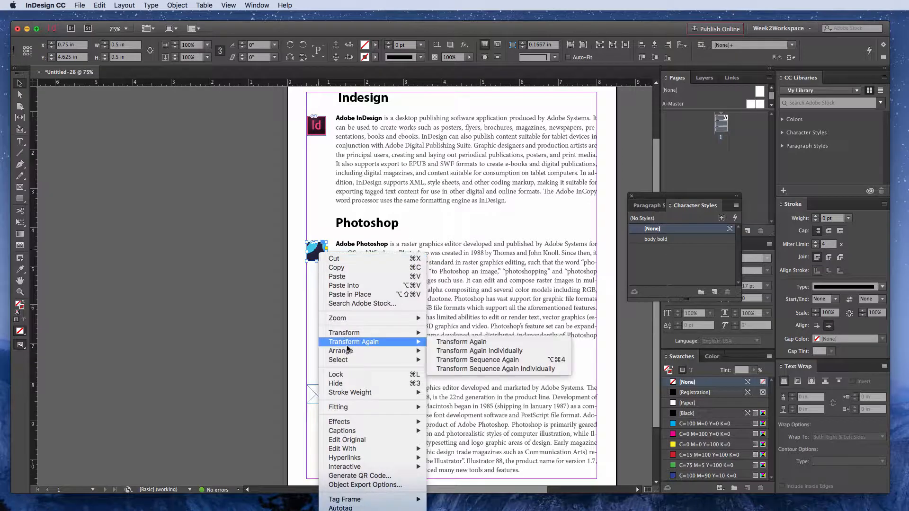
mouse_move(349, 408)
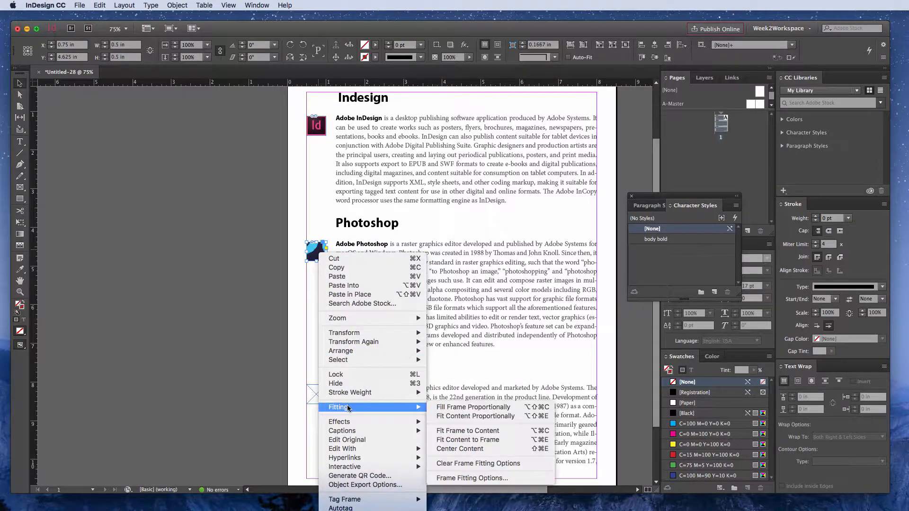
left_click(447, 410)
Step: Place illustratorlogo.png in the frame beside the Illustrator paragraph and fit the content proportionally
left_click(313, 391)
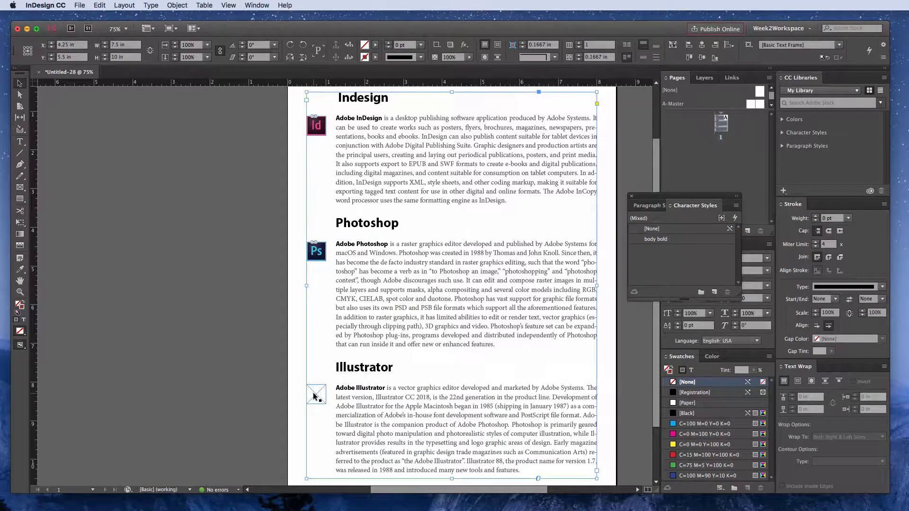
key("super+d")
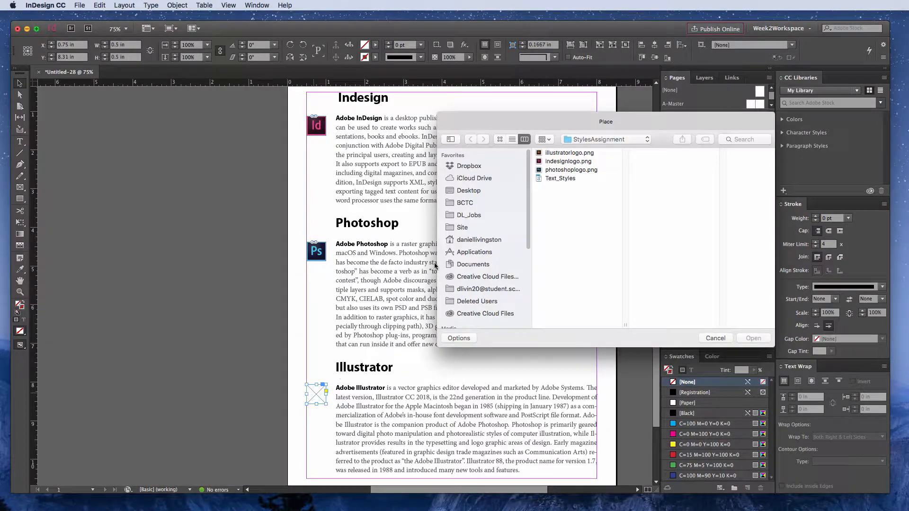
left_click(559, 153)
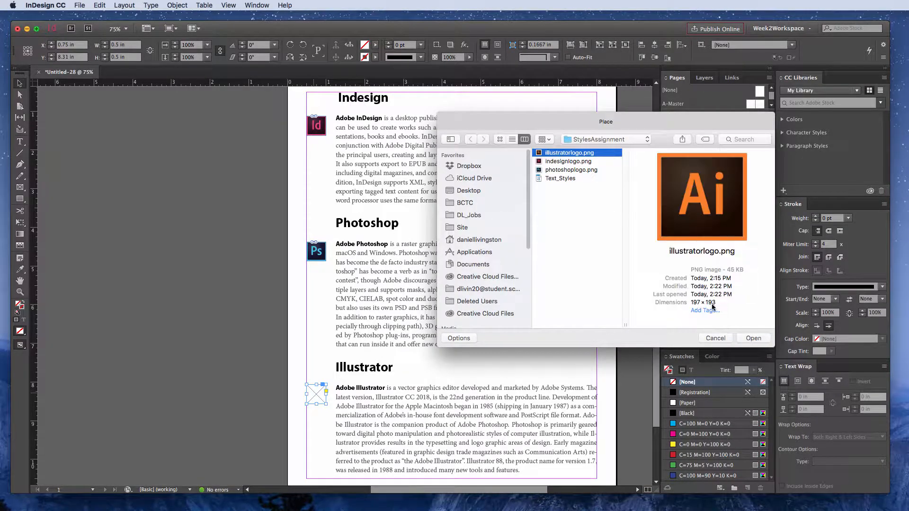
left_click(753, 338)
right_click(311, 402)
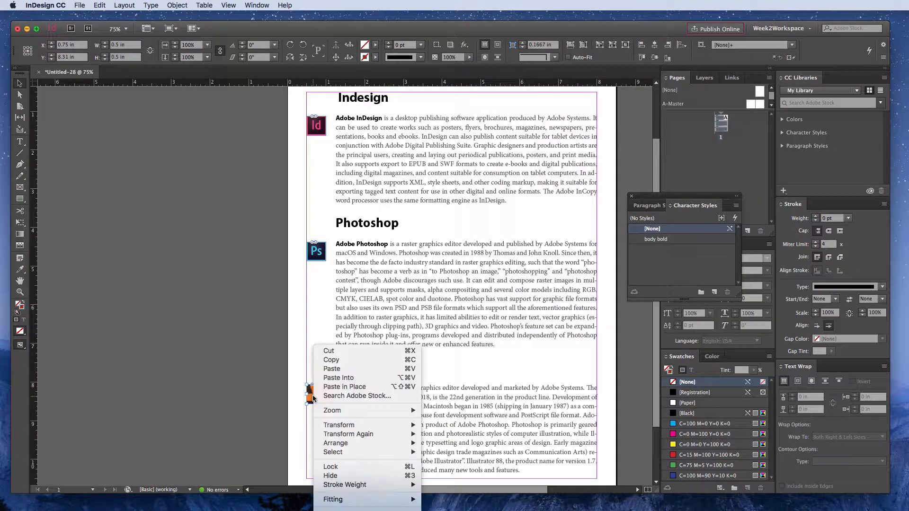
mouse_move(351, 498)
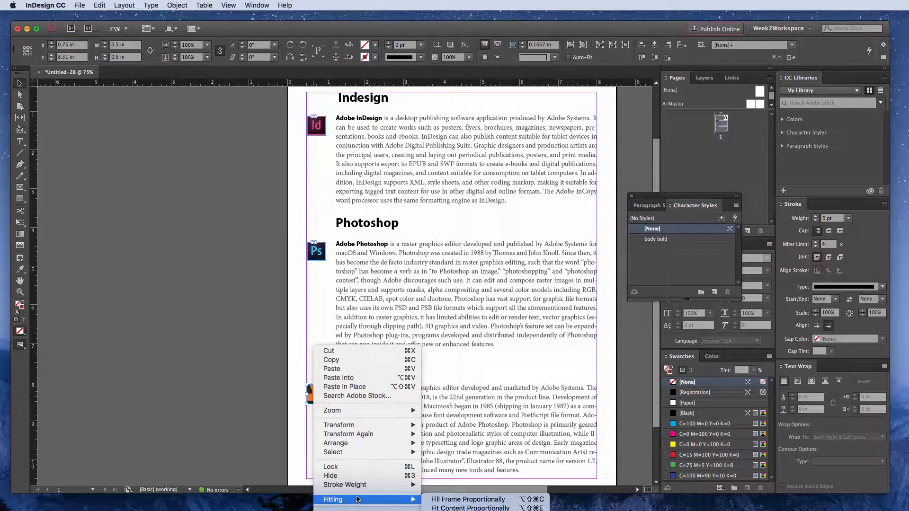
left_click(461, 508)
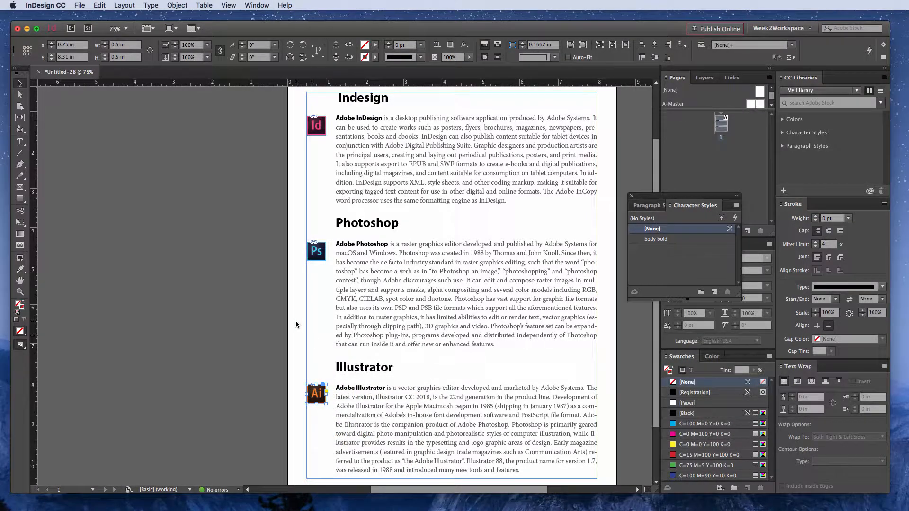
Step: Add a drop shadow to the InDesign logo frame with 50% opacity and a distance of 0.125 in
left_click(312, 339)
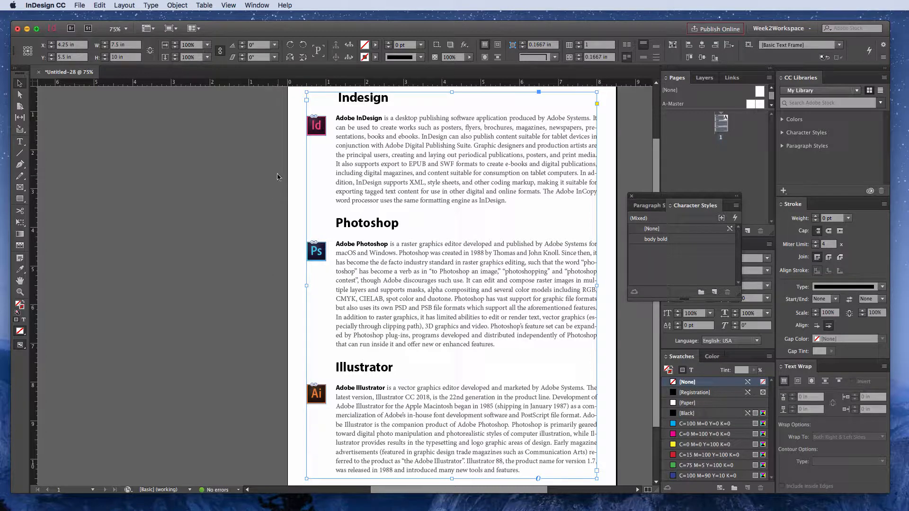
left_click(315, 133)
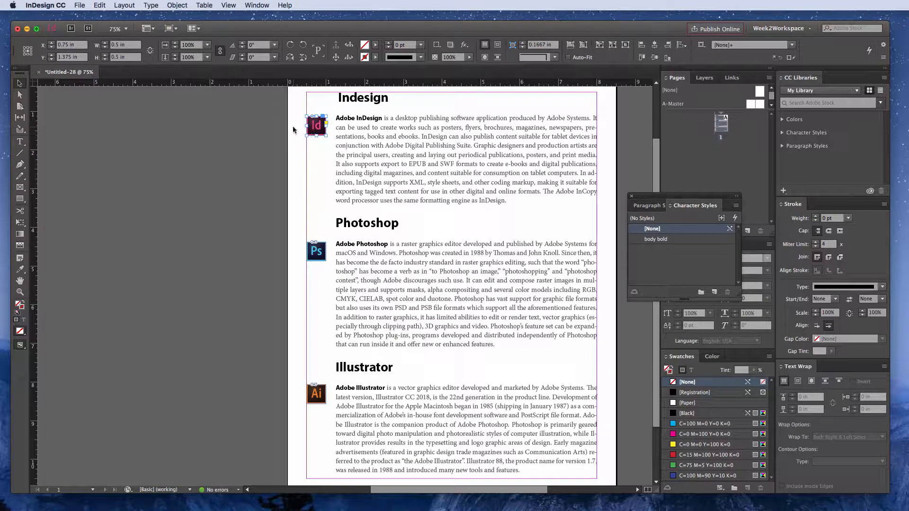
left_click(178, 6)
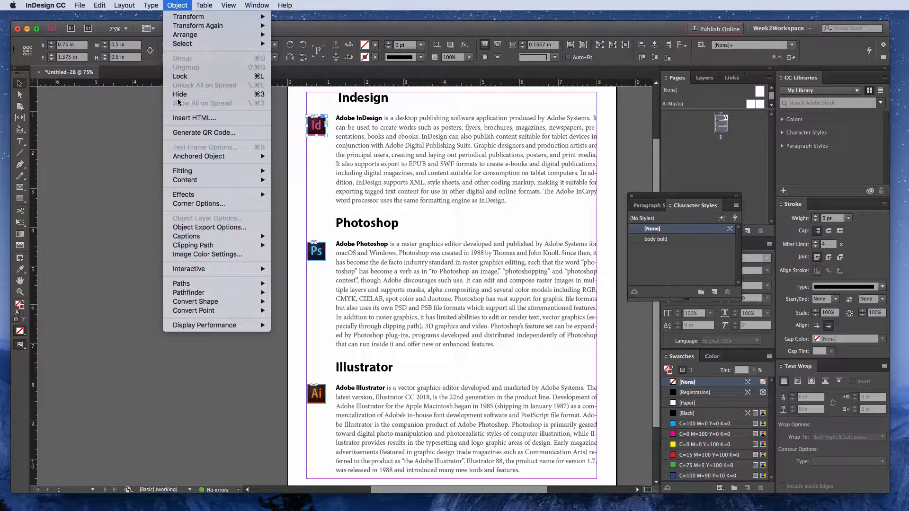
mouse_move(189, 196)
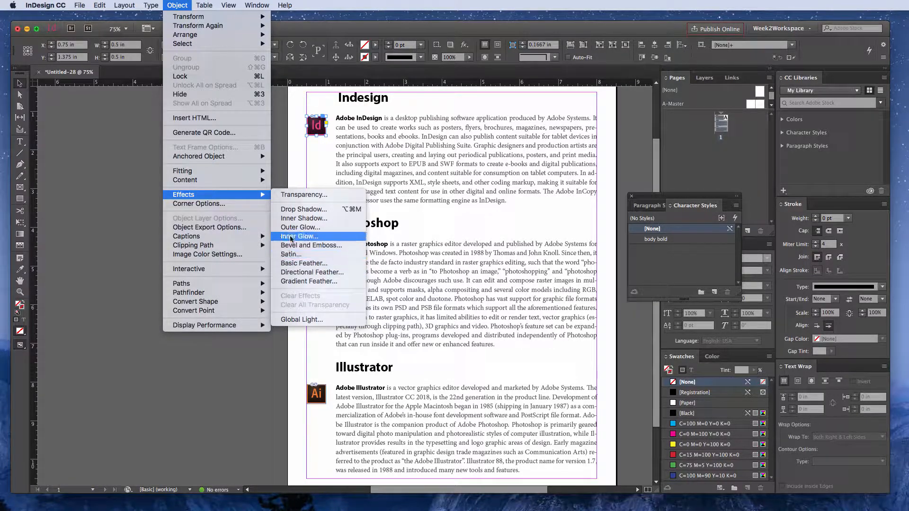
left_click(310, 211)
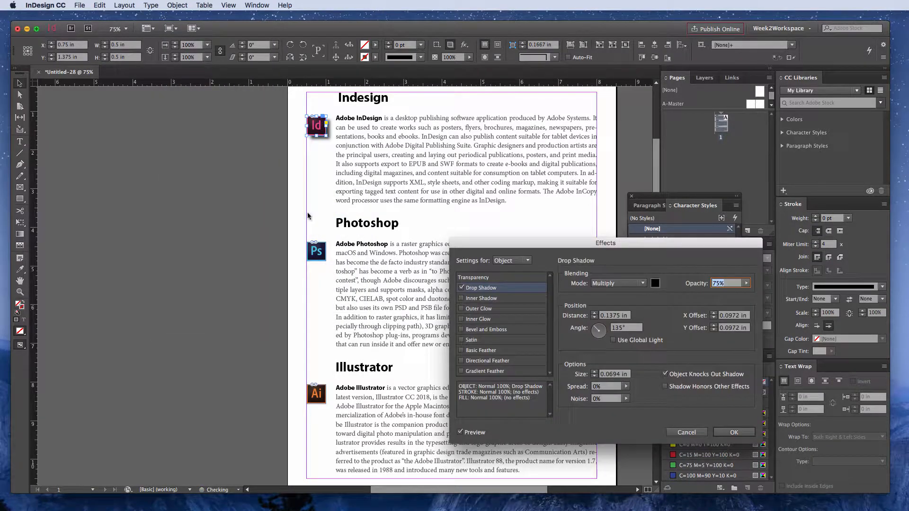
left_click_drag(562, 249, 488, 106)
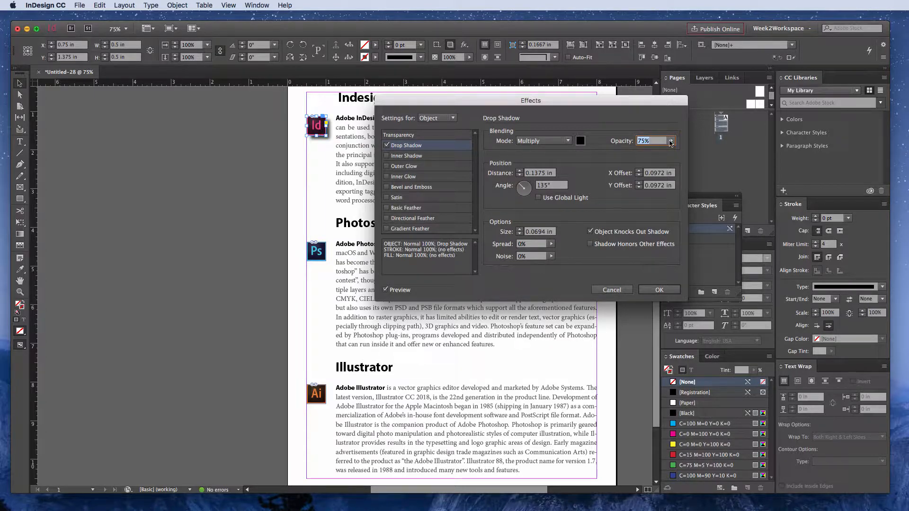
type("50")
left_click(520, 175)
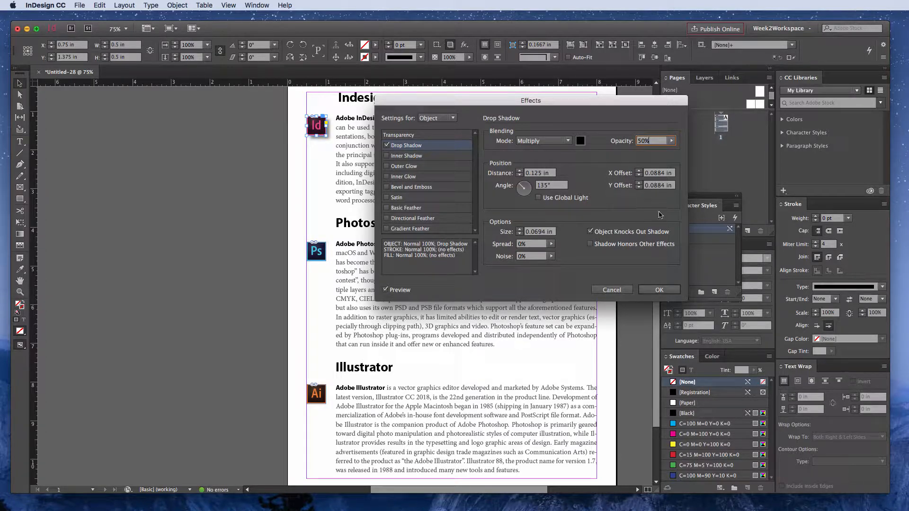
left_click(656, 289)
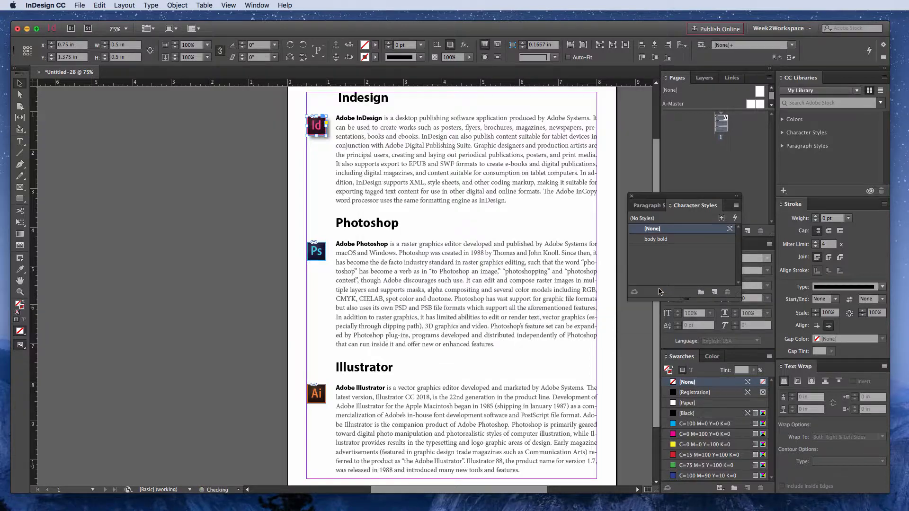
left_click(327, 180)
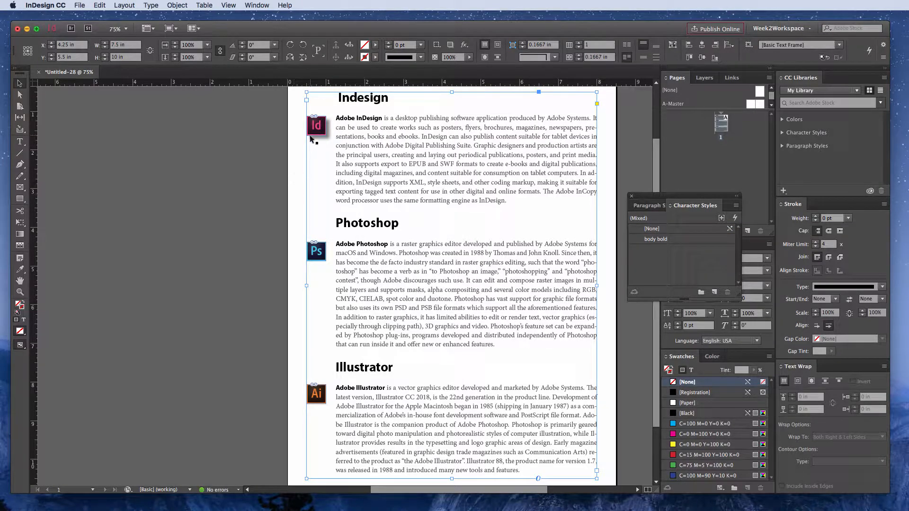
left_click(312, 132)
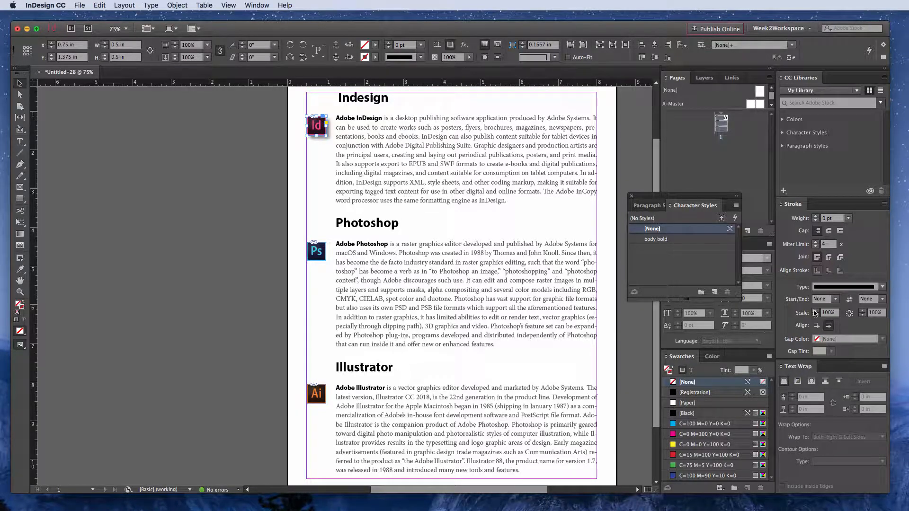
left_click(233, 139)
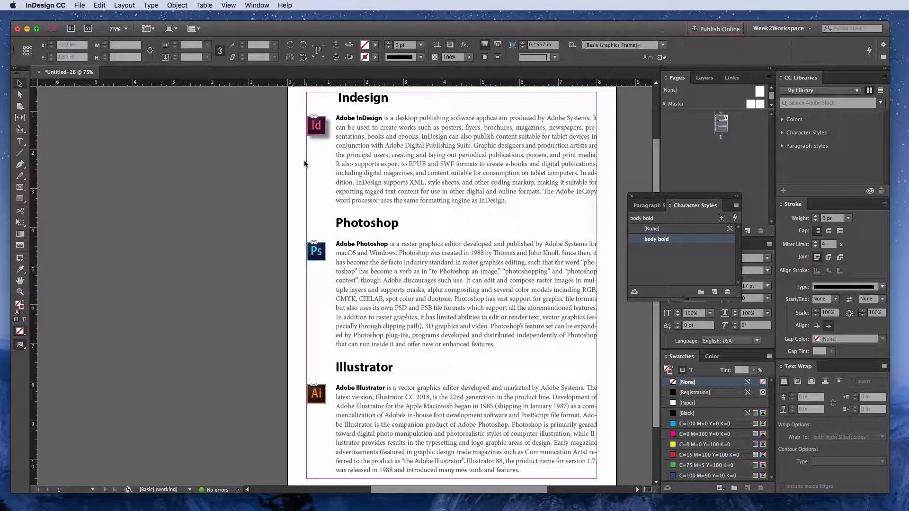
Step: Create an object style named logo shadow based on the InDesign logo frame's formatting
left_click(314, 129)
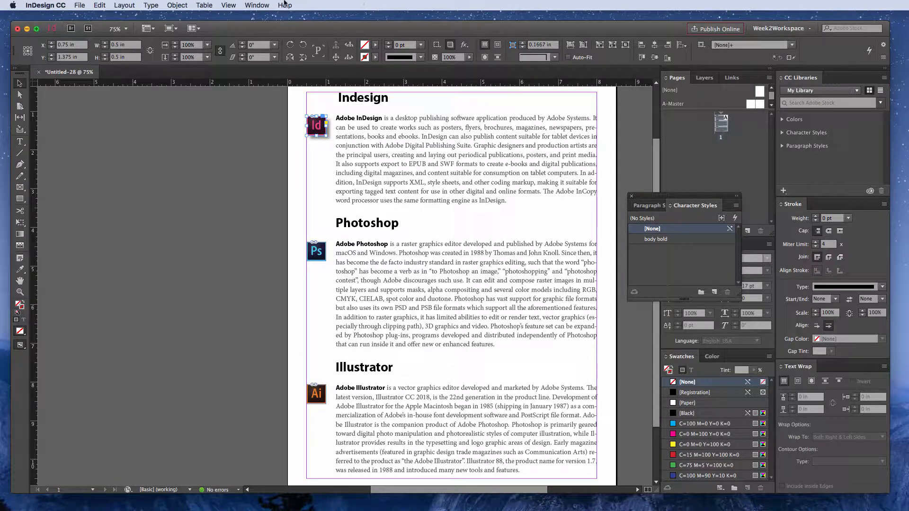
left_click(256, 4)
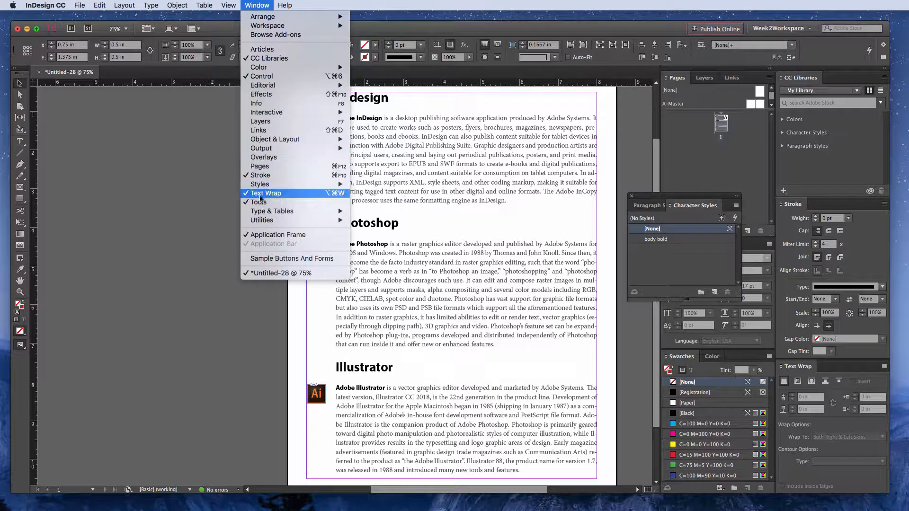
mouse_move(259, 186)
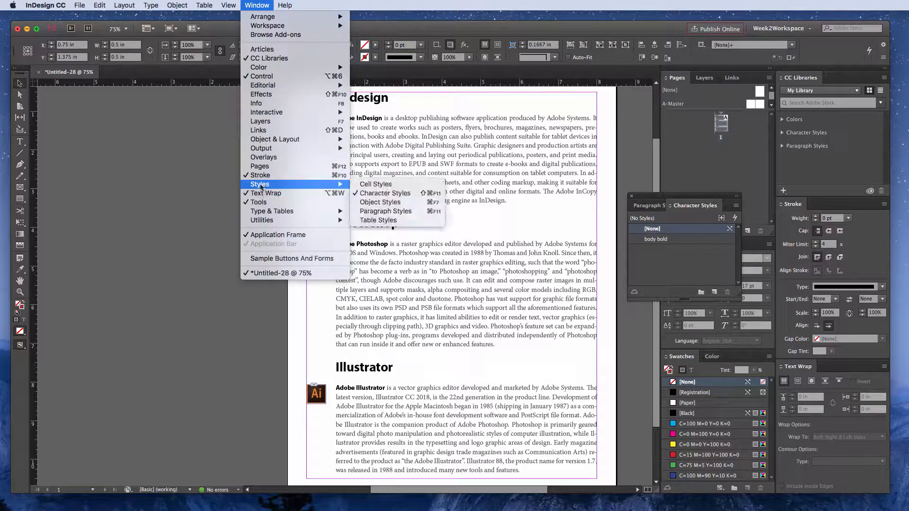
left_click(374, 202)
left_click_drag(357, 183, 687, 319)
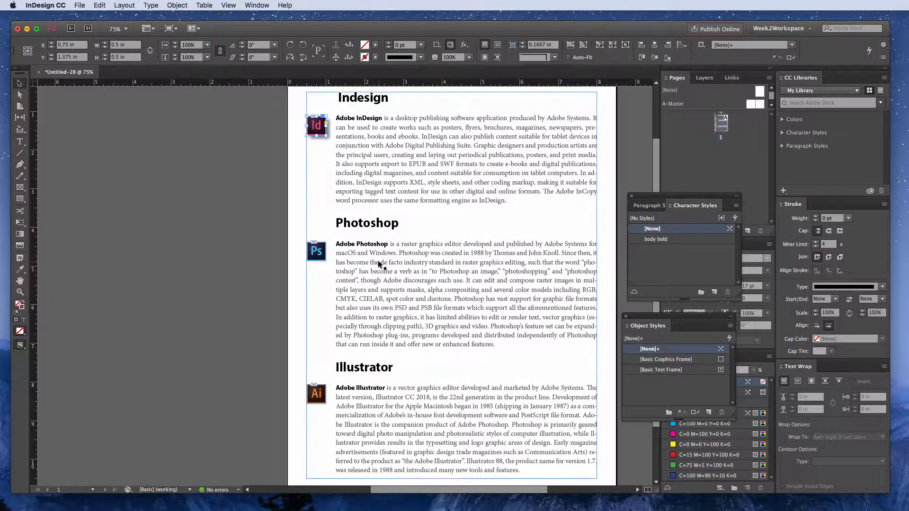
left_click(730, 326)
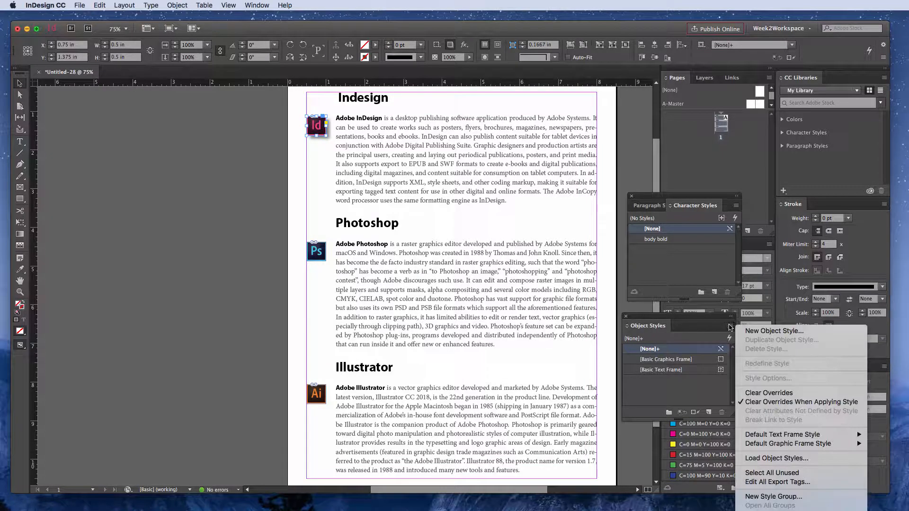
left_click(754, 331)
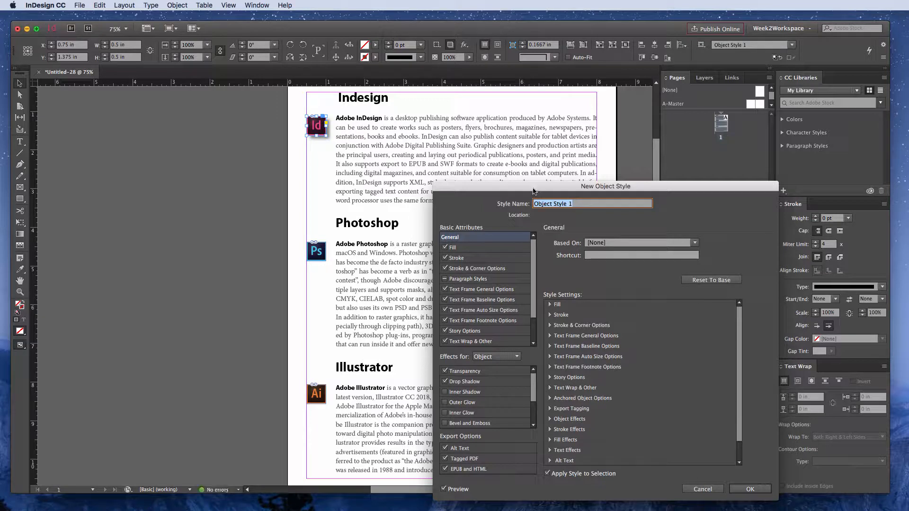
left_click_drag(533, 189, 532, 164)
key("BackSpace")
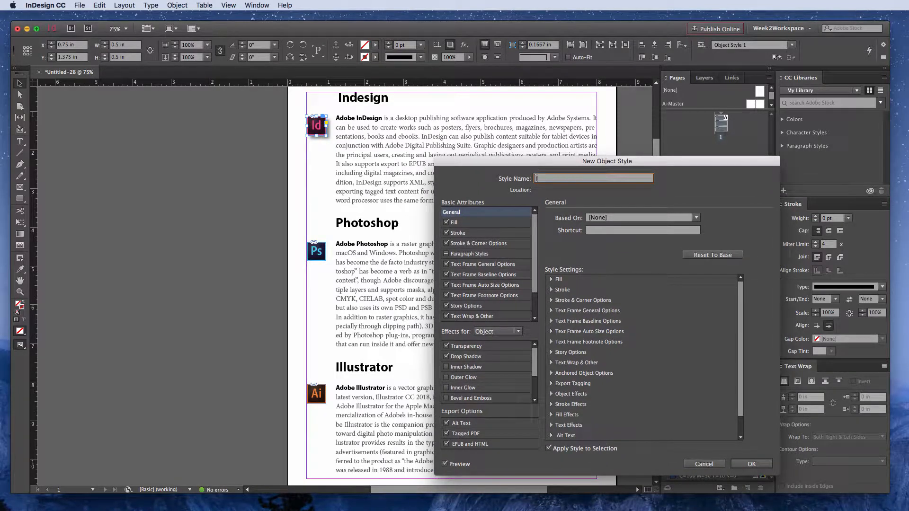
type("logo shadow")
left_click(752, 464)
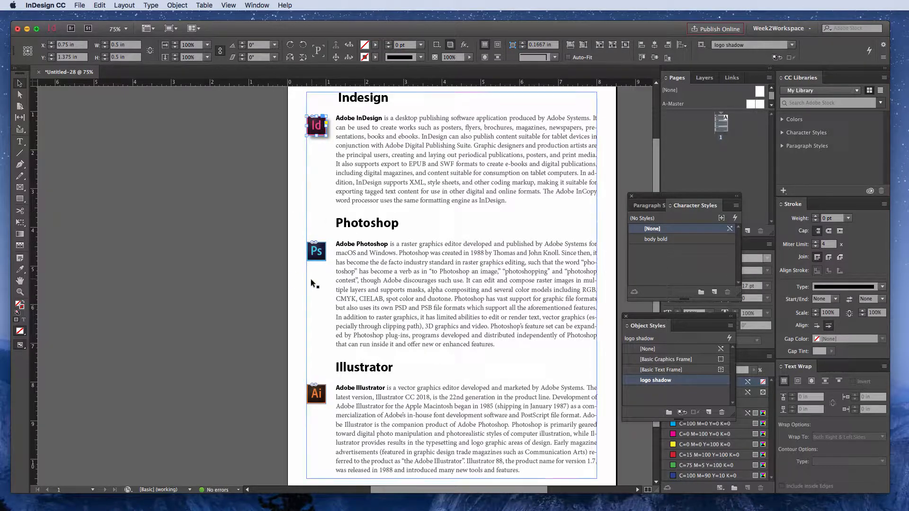
Step: Apply the logo shadow object style to the Photoshop and Illustrator logo frames and preview the page without guides and frame edges
left_click(318, 254)
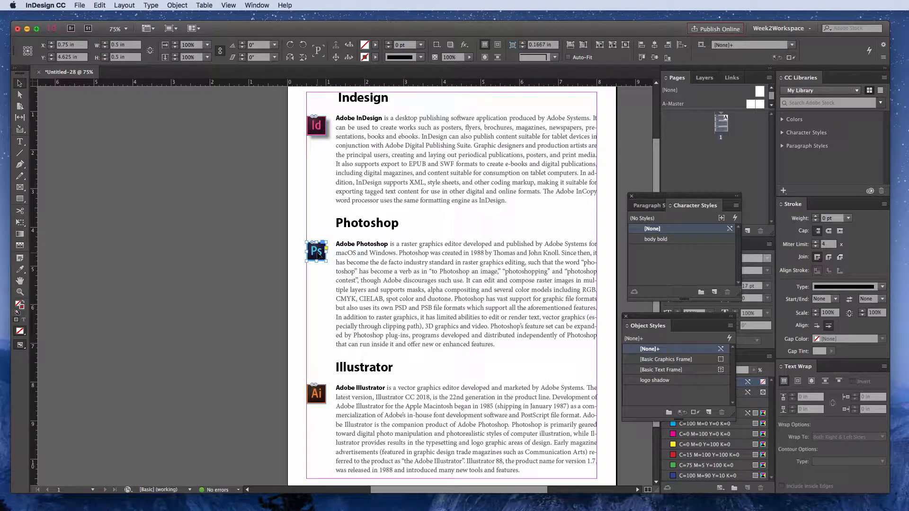
left_click(320, 399, "shift")
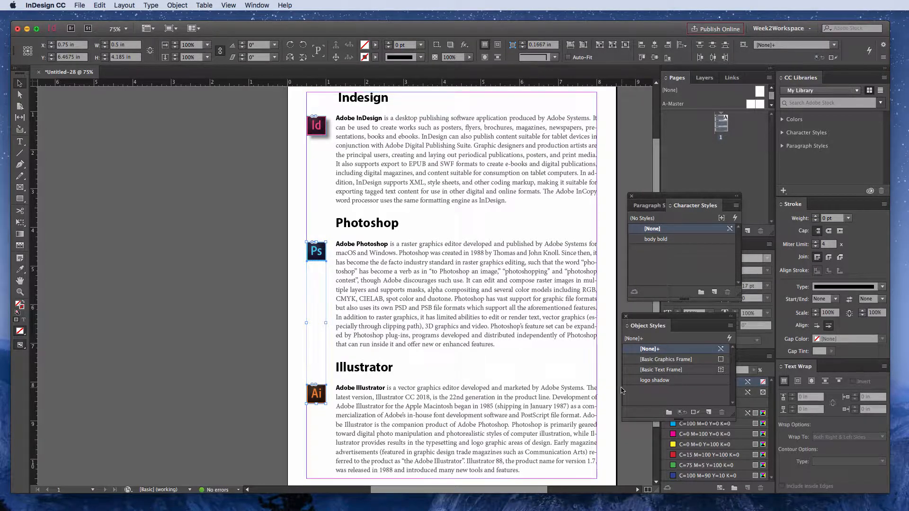
left_click(656, 381)
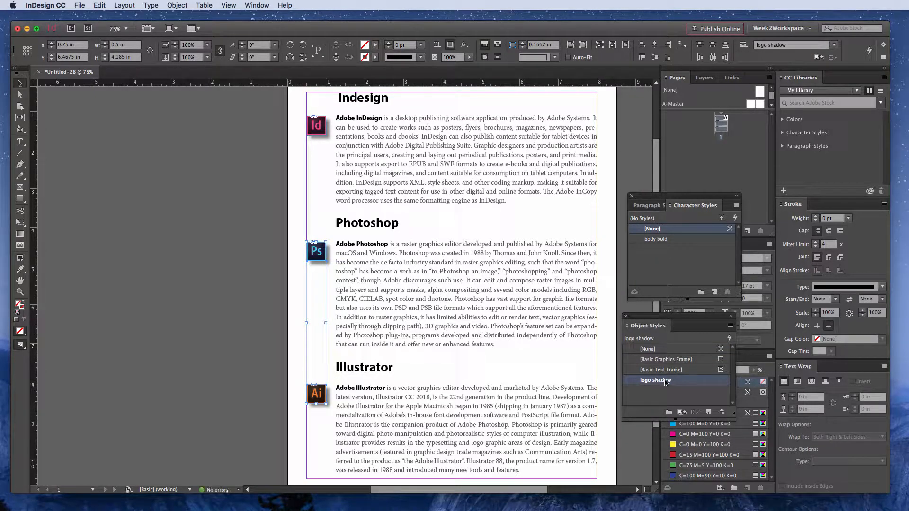
left_click(225, 315)
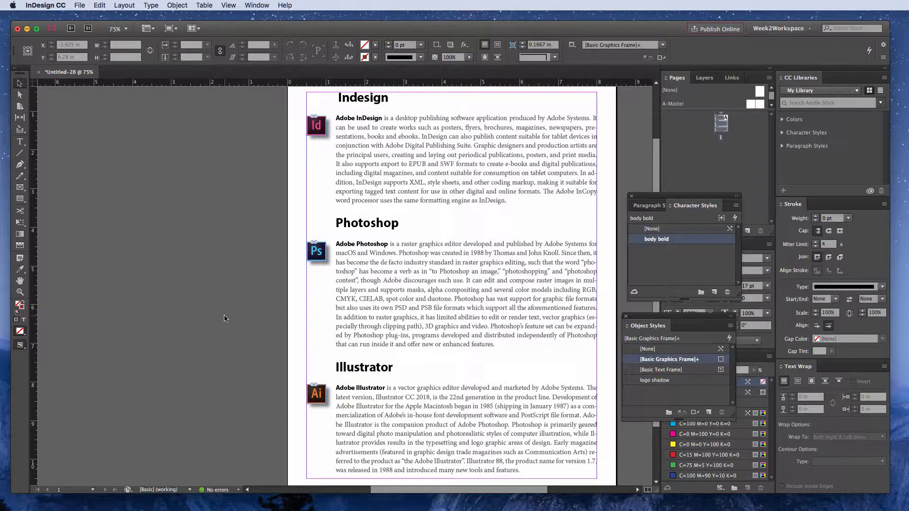
key("w")
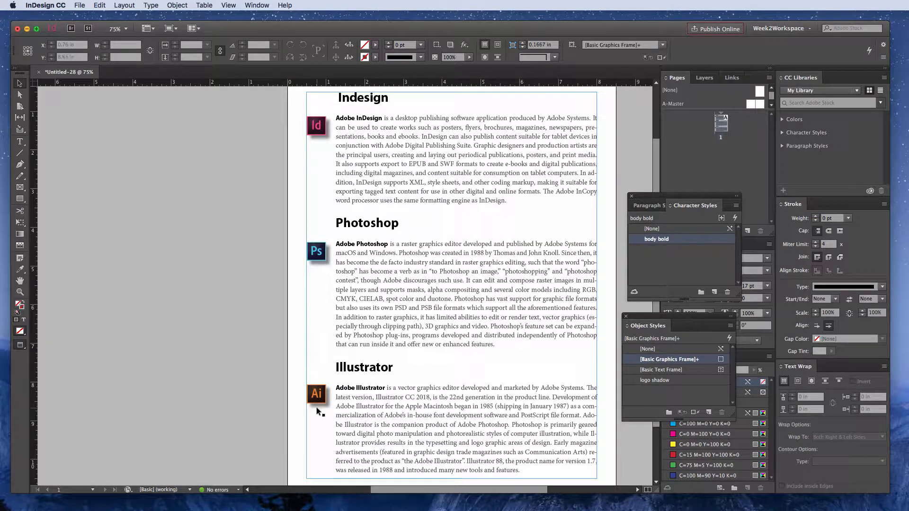
left_click(318, 257)
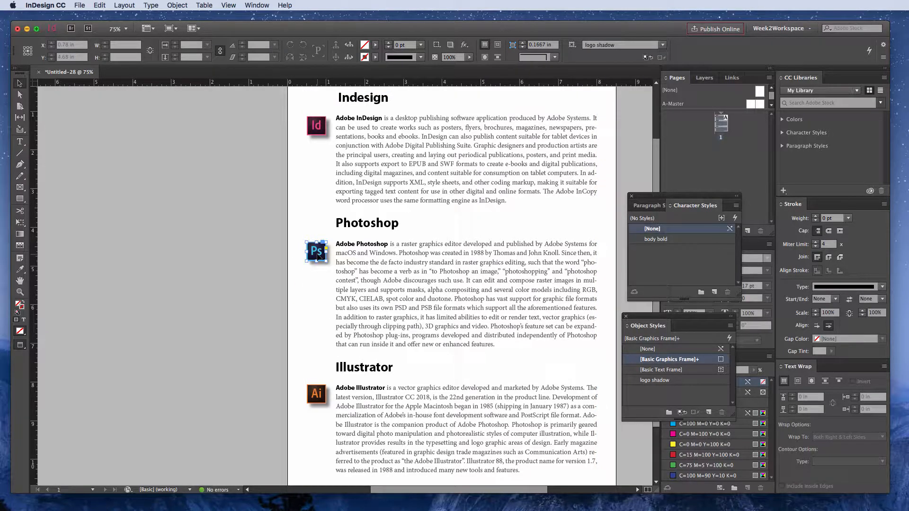
left_click(176, 5)
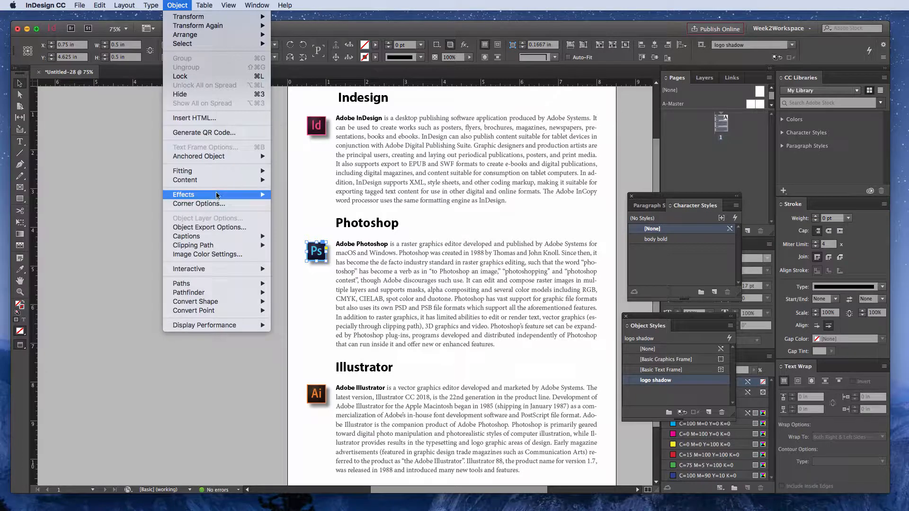
left_click(121, 192)
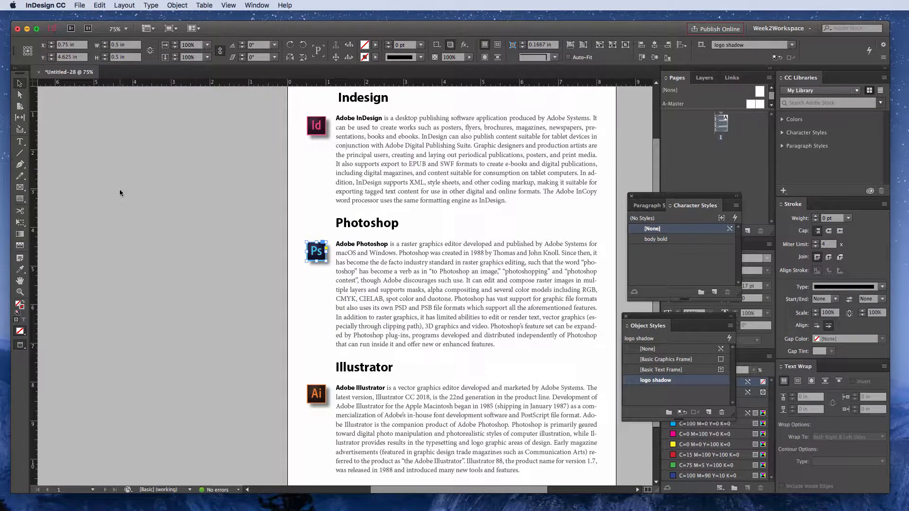
left_click(153, 233)
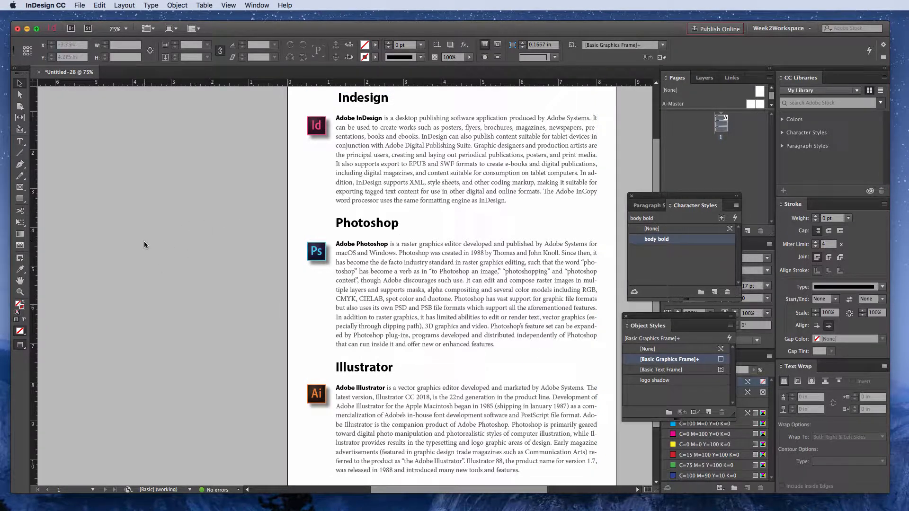
Step: Edit the logo shadow object style, setting its drop shadow distance to 0.0625 in
left_click(666, 381)
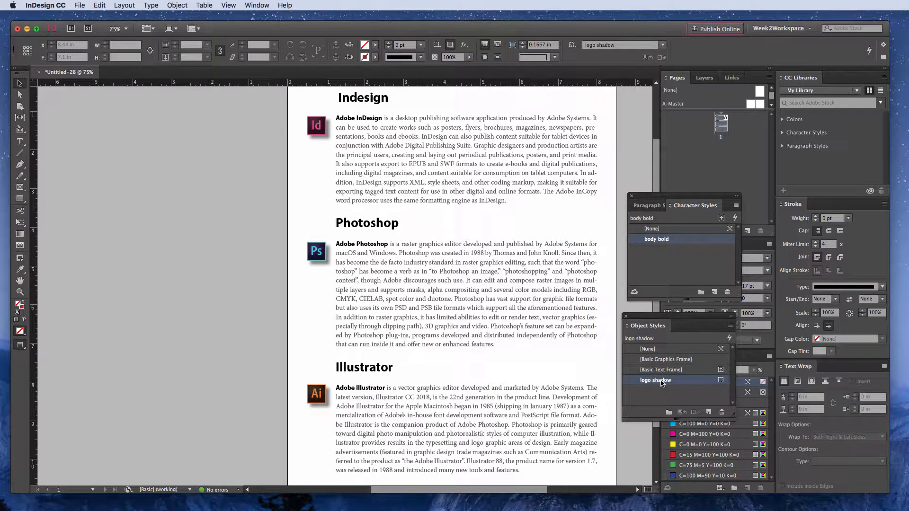
left_click(730, 328)
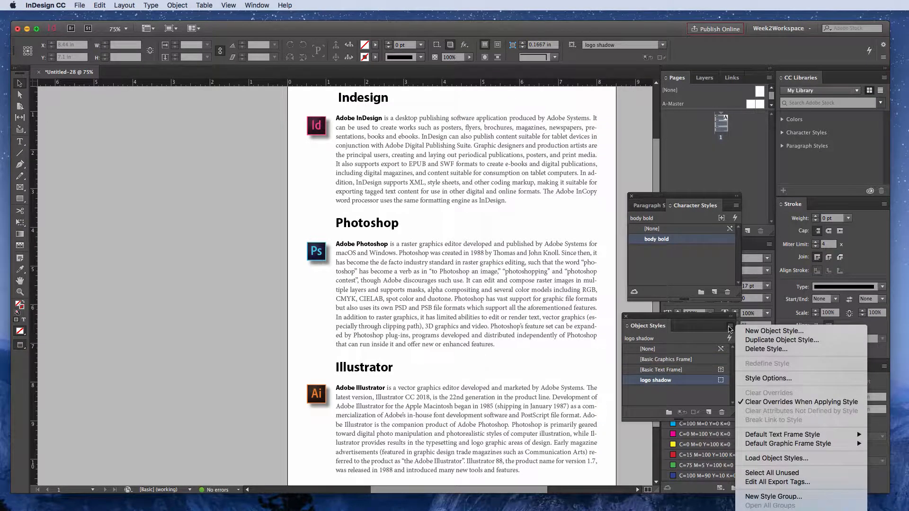
left_click(760, 378)
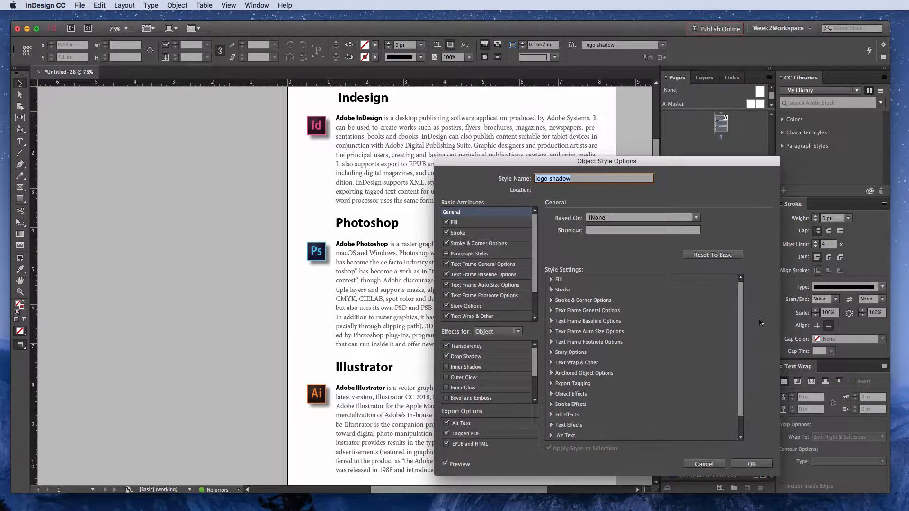
left_click(468, 358)
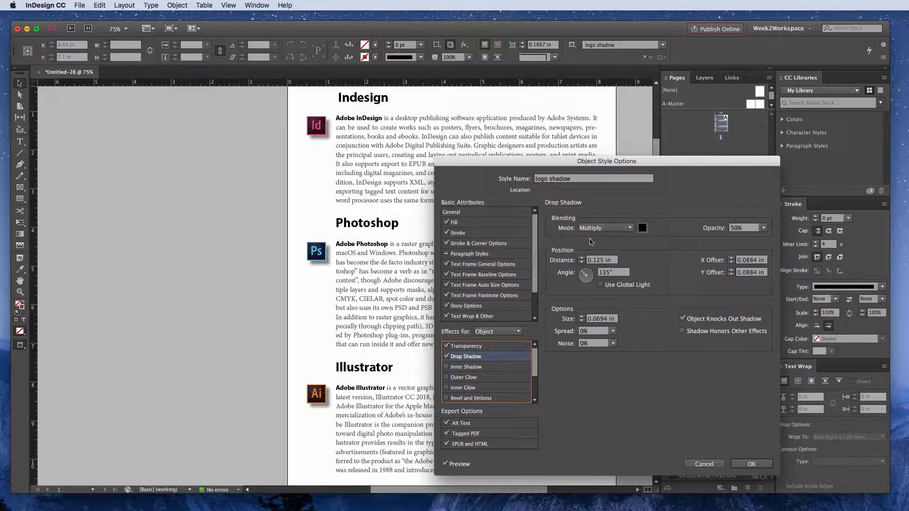
left_click(582, 262)
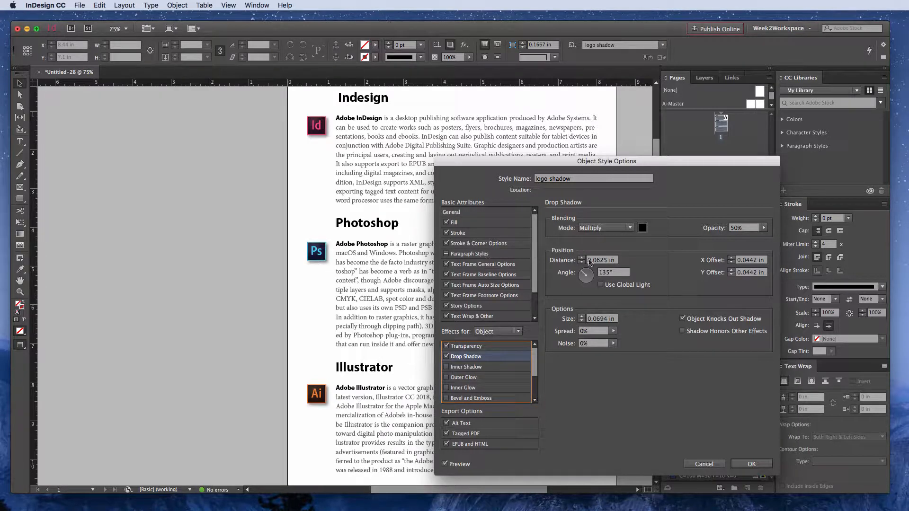
left_click(581, 258)
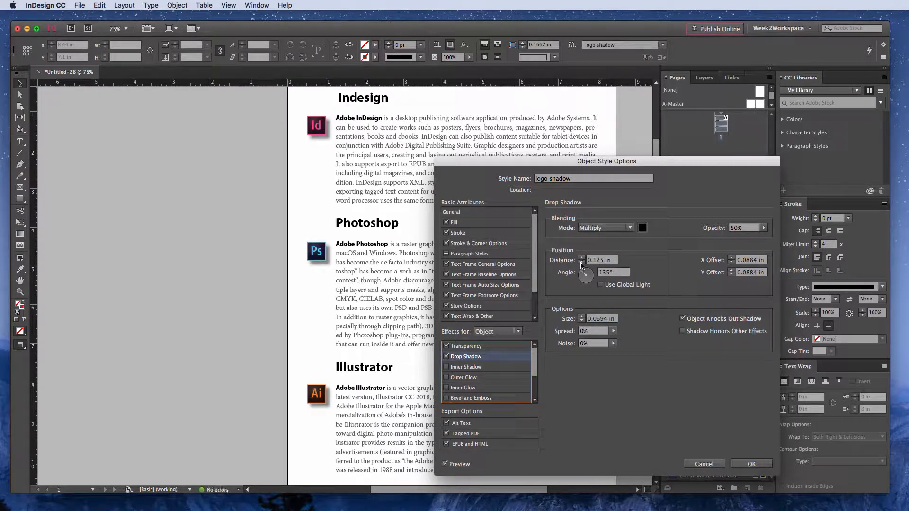
left_click(581, 263)
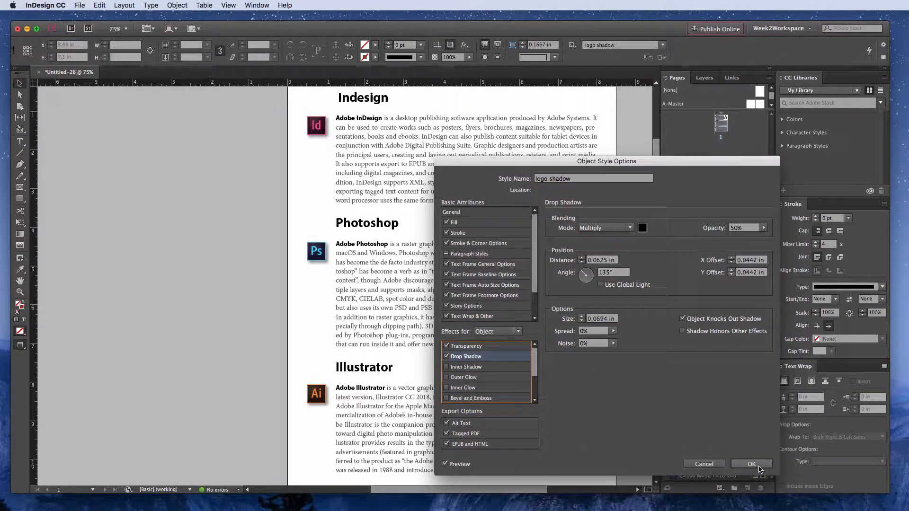
left_click(751, 464)
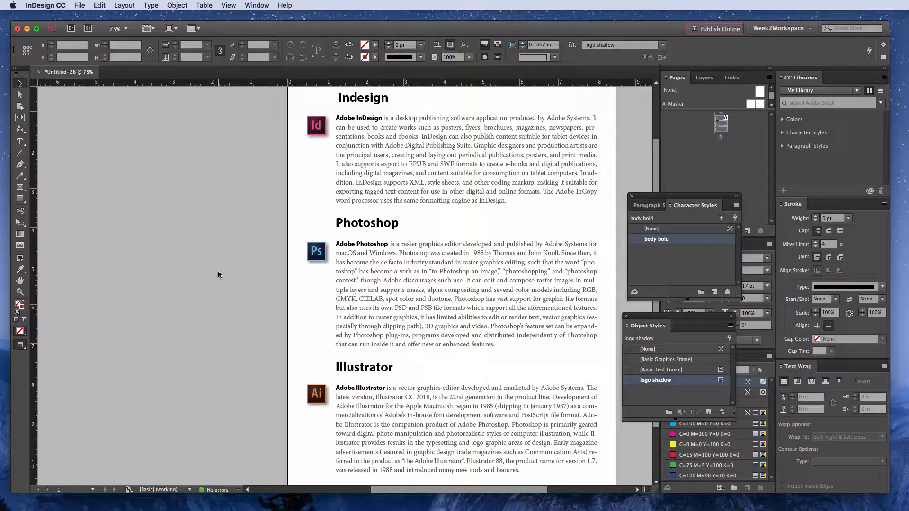
key("super+minus")
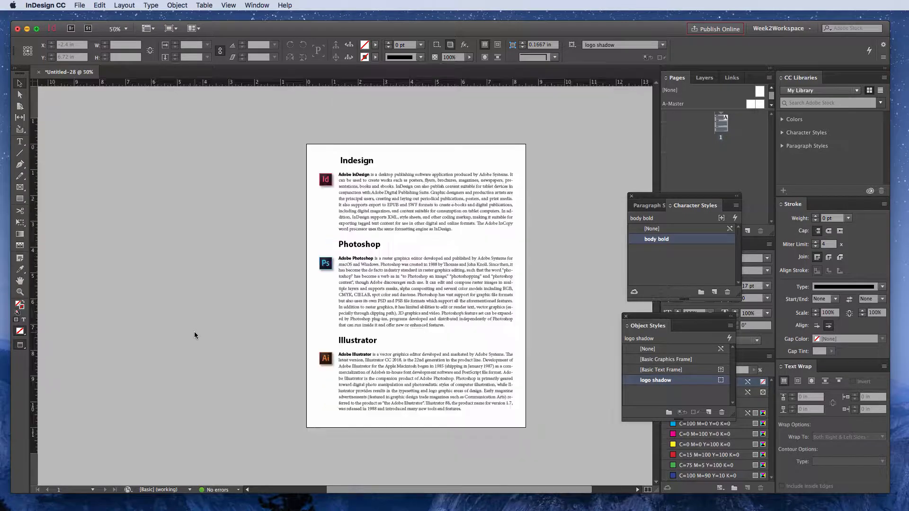